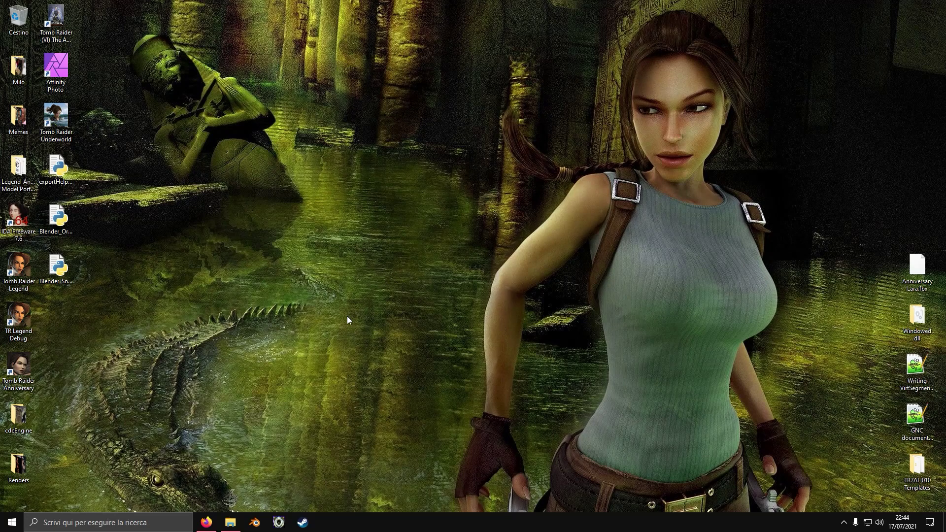
# Step: In File Explorer, open the Gibbed Tools - BigFile Unpacker folder inside the Tomb Raider Tools Collection in Download
pyautogui.click(225, 526)
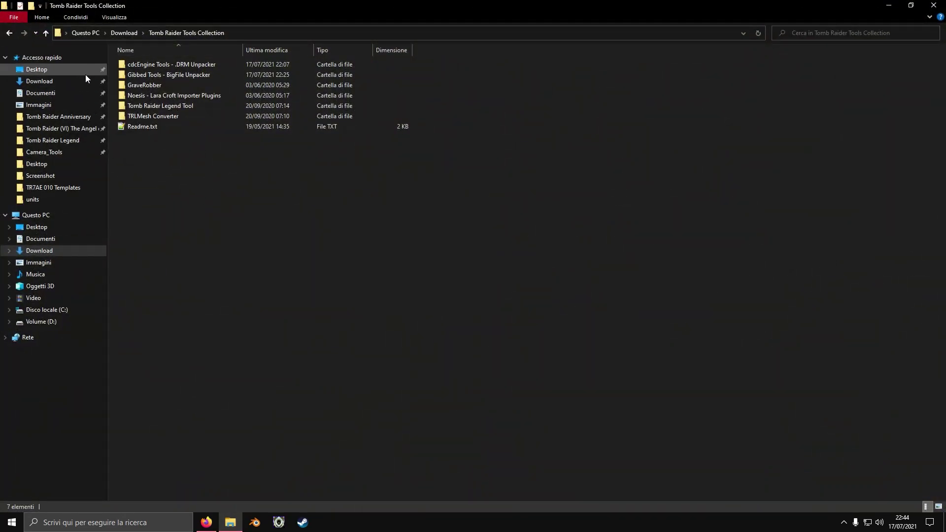
pyautogui.click(78, 81)
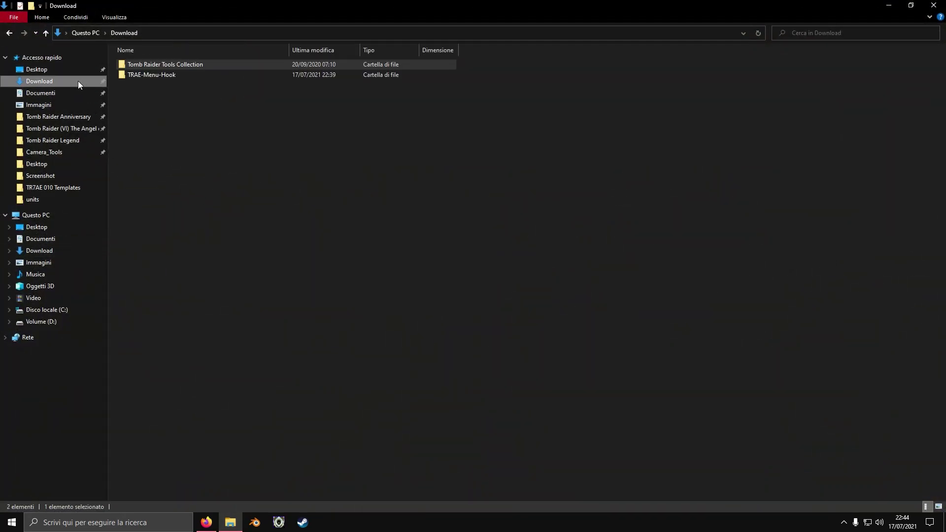
pyautogui.doubleClick(179, 65)
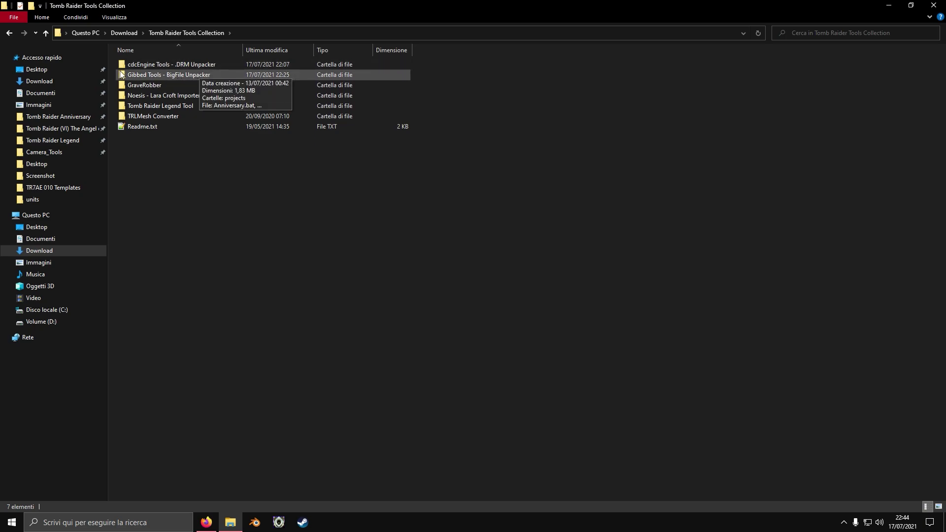
pyautogui.doubleClick(184, 76)
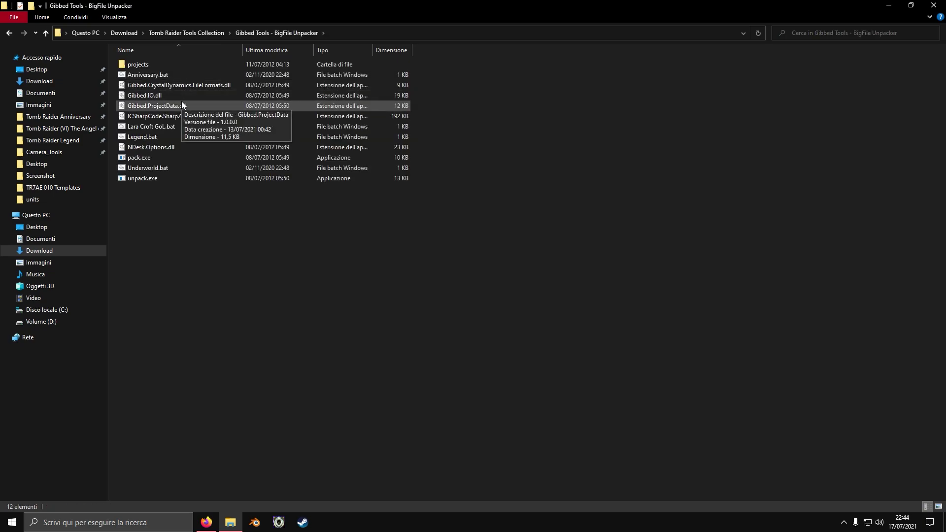
# Step: Copy everything in the unpacker folder except Underworld.bat, Legend.bat and Lara Croft GoL.bat
pyautogui.hotkey('ctrl', 'a')
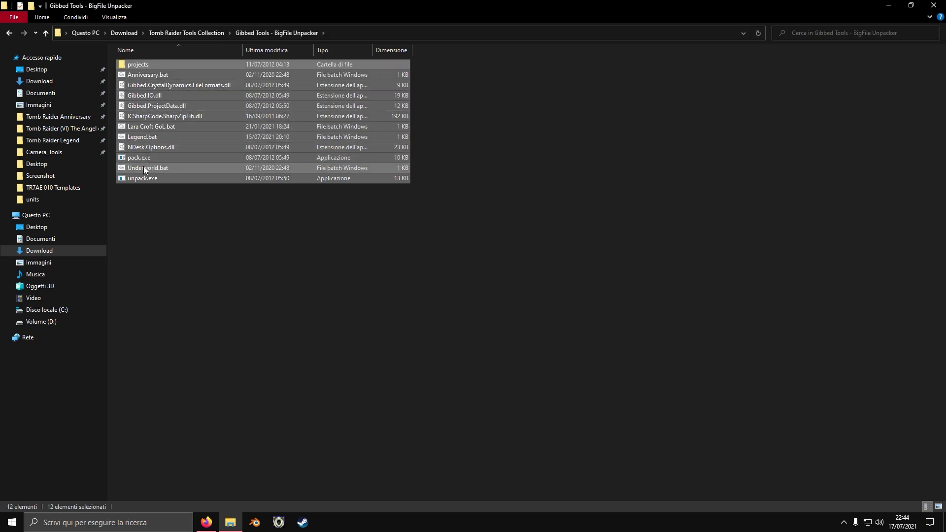
pyautogui.keyDown('ctrl'); pyautogui.click(143, 166); pyautogui.keyUp('ctrl')
pyautogui.keyDown('ctrl'); pyautogui.click(138, 134); pyautogui.keyUp('ctrl')
pyautogui.keyDown('ctrl'); pyautogui.click(150, 126); pyautogui.keyUp('ctrl')
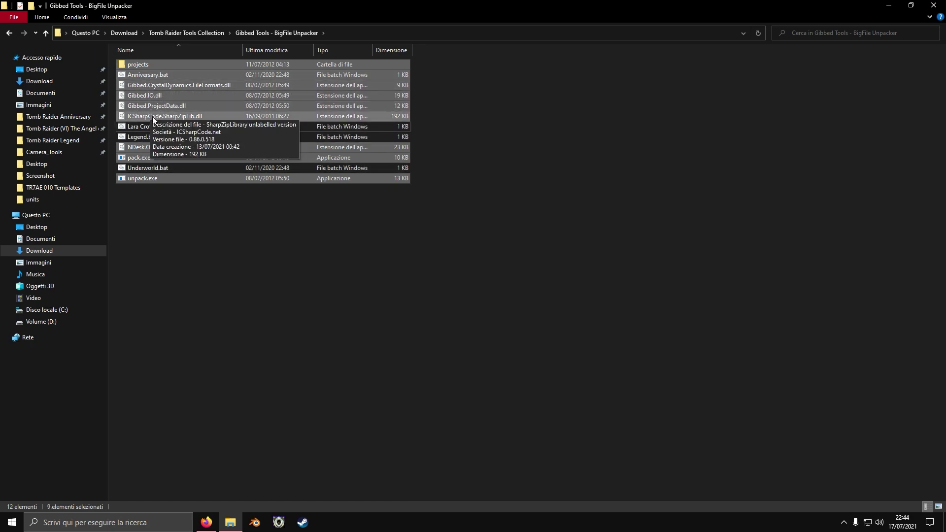
pyautogui.rightClick(155, 99)
pyautogui.click(181, 210)
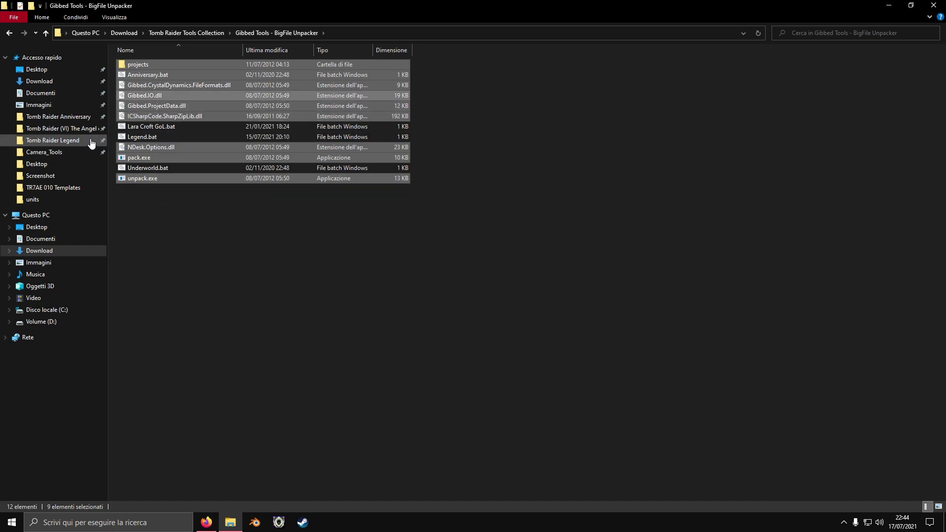
# Step: Paste the copied unpacker files into the Tomb Raider Anniversary game folder
pyautogui.click(58, 116)
pyautogui.rightClick(502, 190)
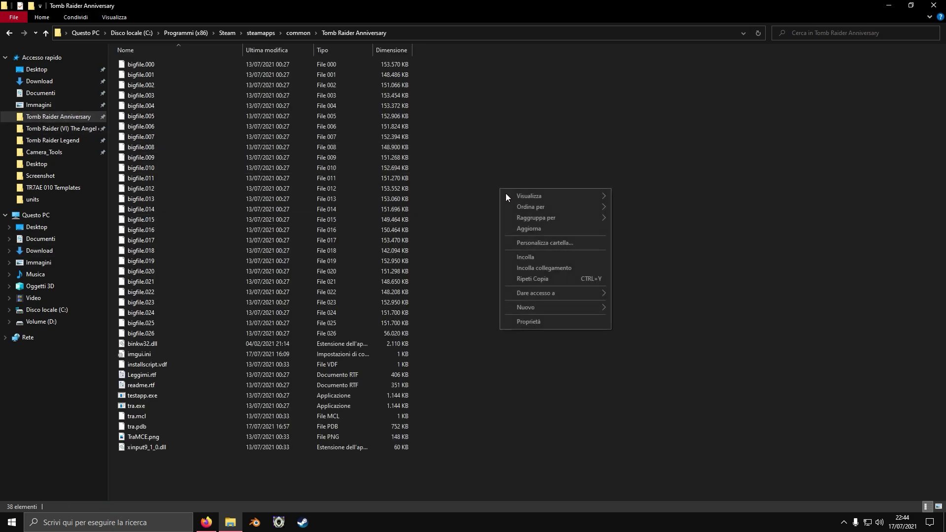
pyautogui.click(517, 254)
pyautogui.scroll(-2, 273, 81)
pyautogui.scroll(2, 218, 105)
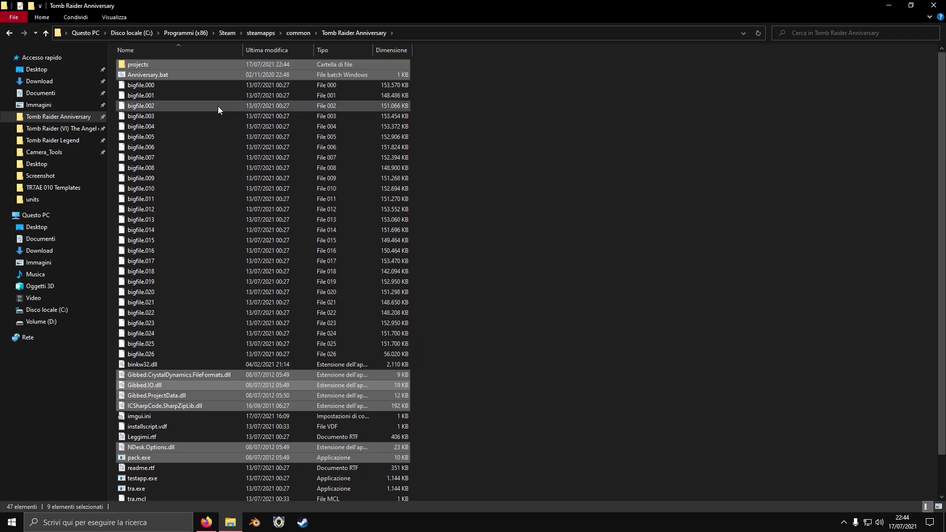
# Step: Open Anniversary.bat for editing in Notepad and move its window clear of the folder's address
pyautogui.rightClick(147, 75)
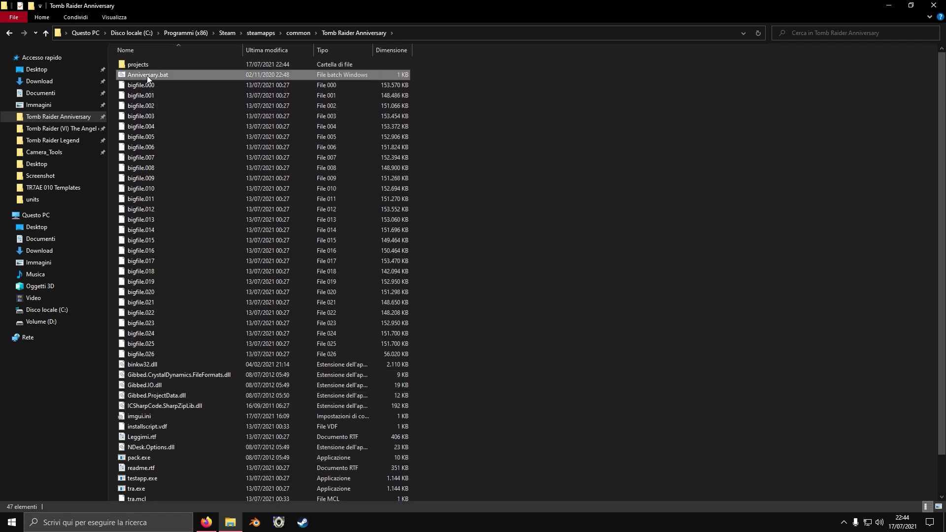
pyautogui.click(163, 96)
pyautogui.moveTo(311, 133); pyautogui.dragTo(384, 118)
pyautogui.moveTo(198, 115)
pyautogui.mouseDown()
pyautogui.moveTo(209, 99)
pyautogui.moveTo(192, 103)
pyautogui.mouseUp()
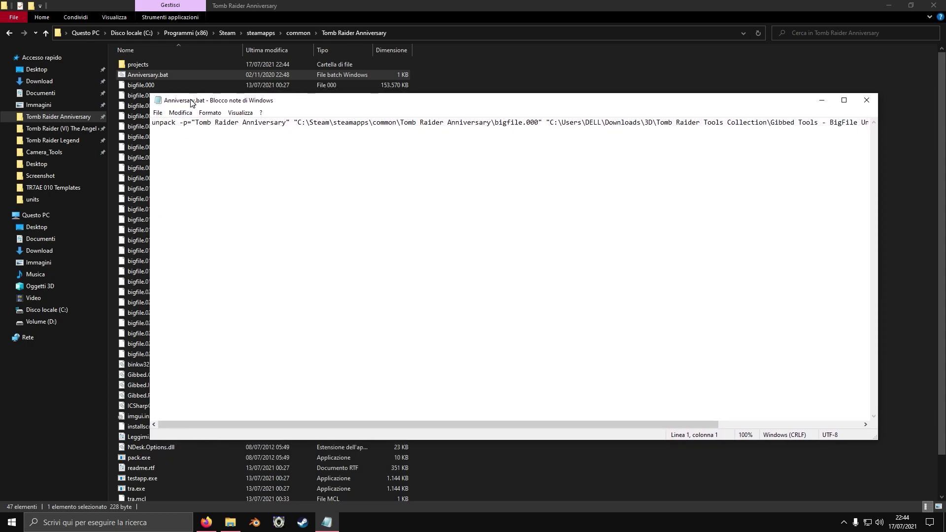
pyautogui.moveTo(314, 117); pyautogui.dragTo(269, 136)
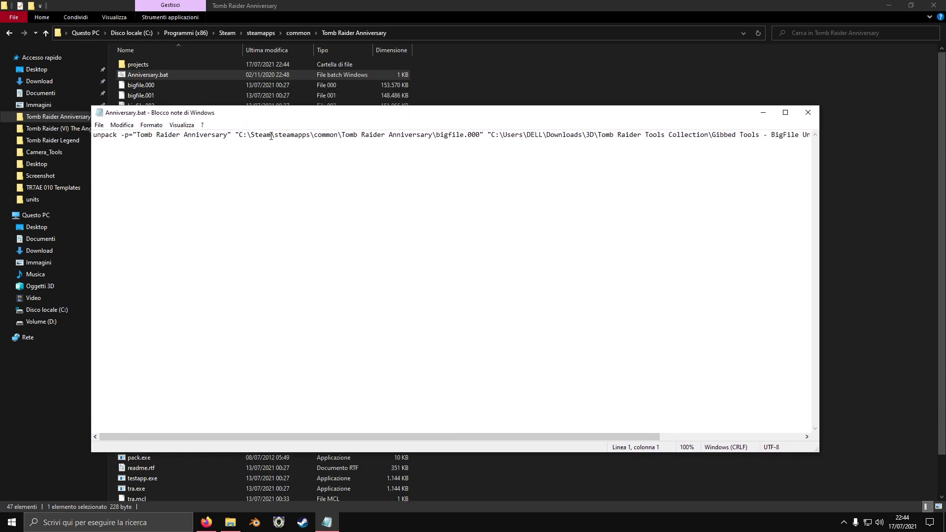
pyautogui.moveTo(363, 119); pyautogui.dragTo(302, 119)
pyautogui.moveTo(767, 199); pyautogui.dragTo(880, 191)
pyautogui.moveTo(440, 118); pyautogui.dragTo(595, 218)
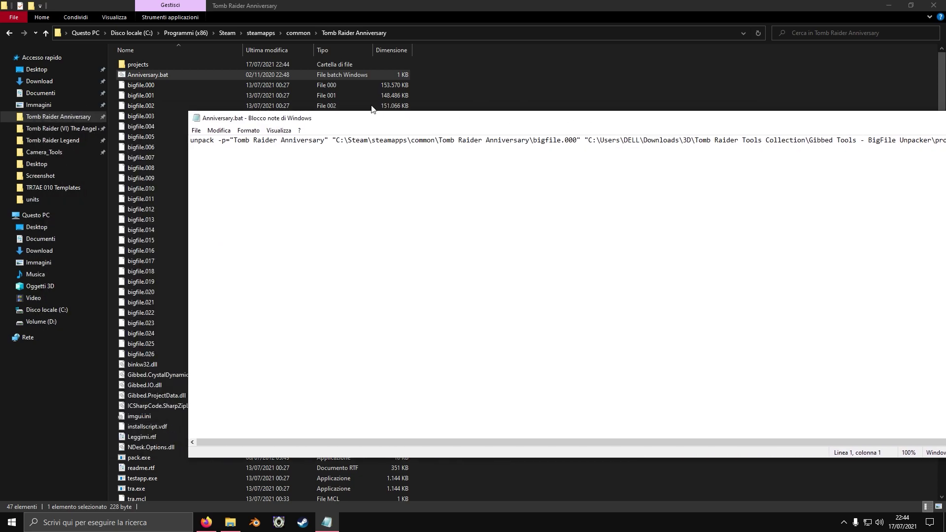
# Step: Set the folder path before bigfile.000 in Anniversary.bat to "C:\Program Files (x86)\Steam\steamapps\common\Tomb Raider Anniversary"
pyautogui.rightClick(377, 36)
pyautogui.click(390, 39)
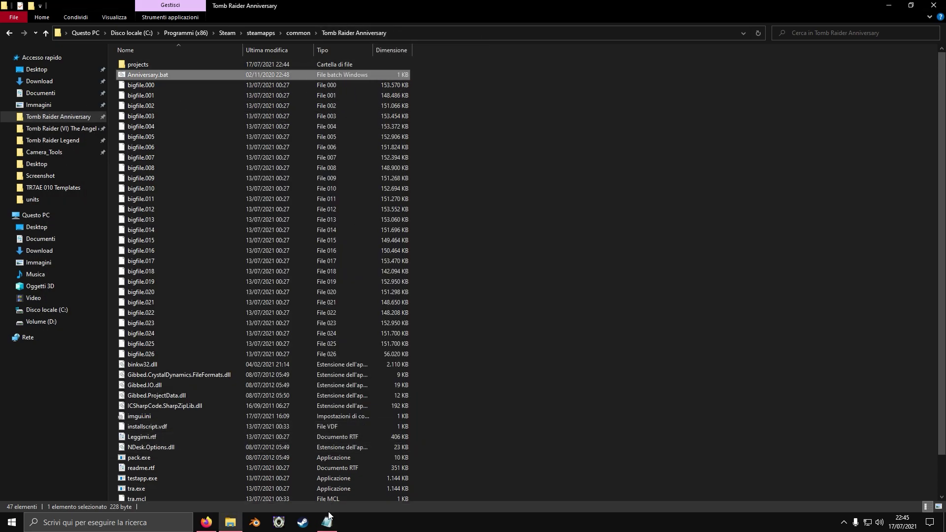
pyautogui.click(327, 521)
pyautogui.moveTo(385, 122); pyautogui.dragTo(279, 117)
pyautogui.moveTo(237, 139); pyautogui.dragTo(444, 143)
pyautogui.write('C:\\Program Files (x86)\\Steam\\steamapps\\common\\Tomb Raider Anniversary')
# Step: In the projects folder, delete everything except the Tomb Raider Anniversary folder and Tomb Raider Anniversary.xml
pyautogui.doubleClick(178, 65)
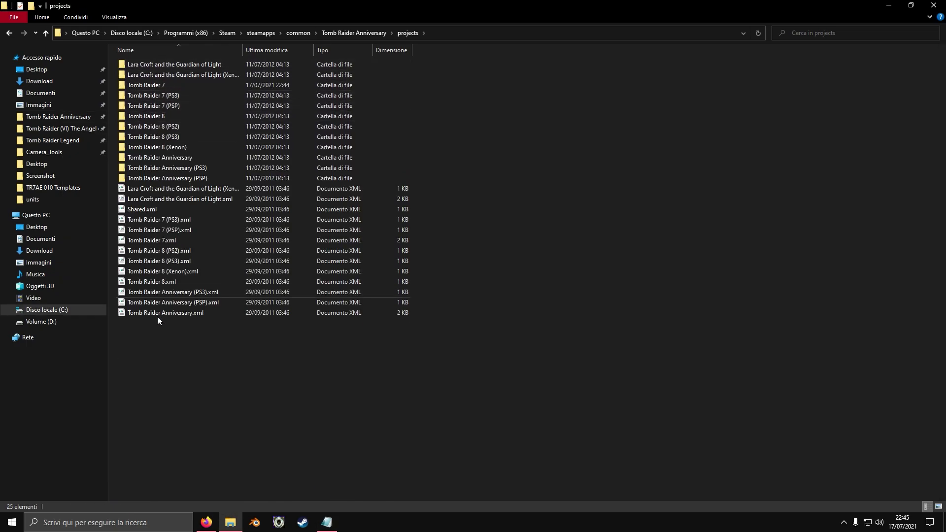
pyautogui.moveTo(129, 332); pyautogui.dragTo(166, 300)
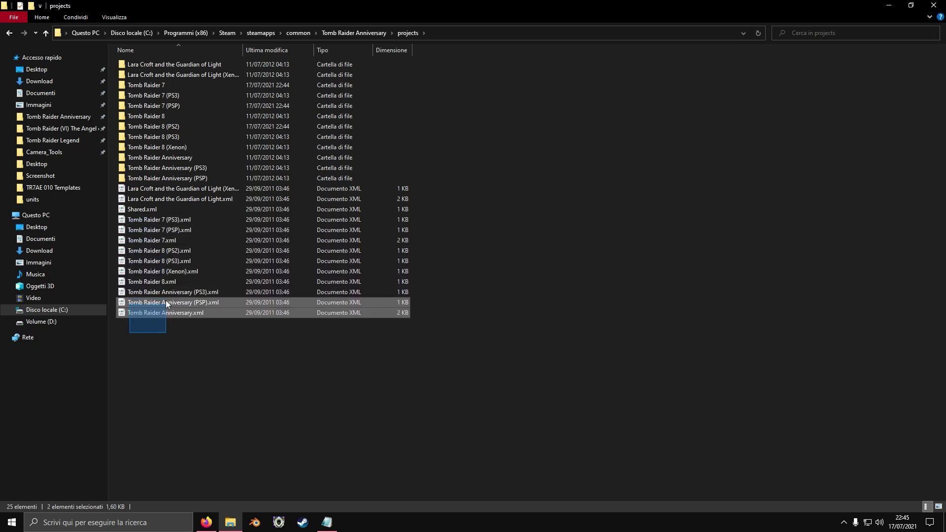
pyautogui.click(110, 301)
pyautogui.moveTo(416, 301); pyautogui.dragTo(194, 167)
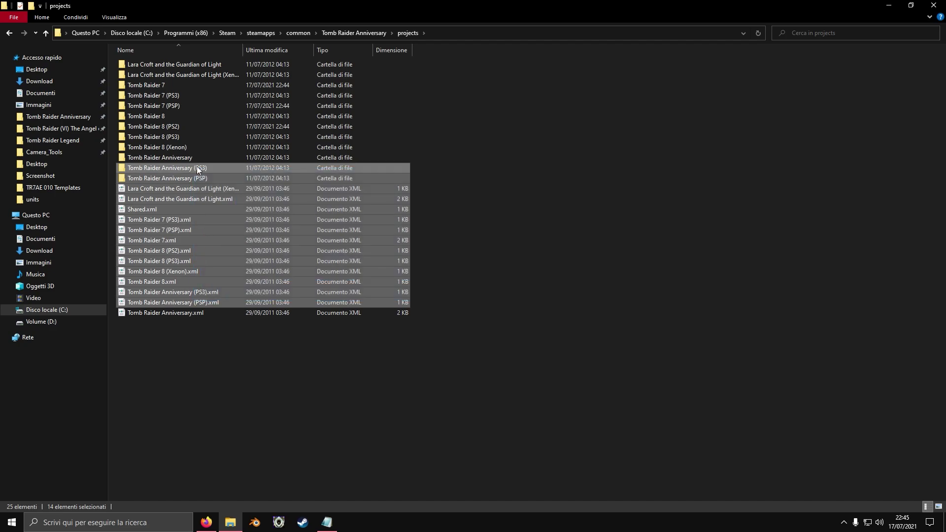
pyautogui.keyDown('ctrl'); pyautogui.click(394, 146); pyautogui.keyUp('ctrl')
pyautogui.moveTo(394, 146); pyautogui.dragTo(193, 58)
pyautogui.rightClick(190, 125)
pyautogui.click(216, 263)
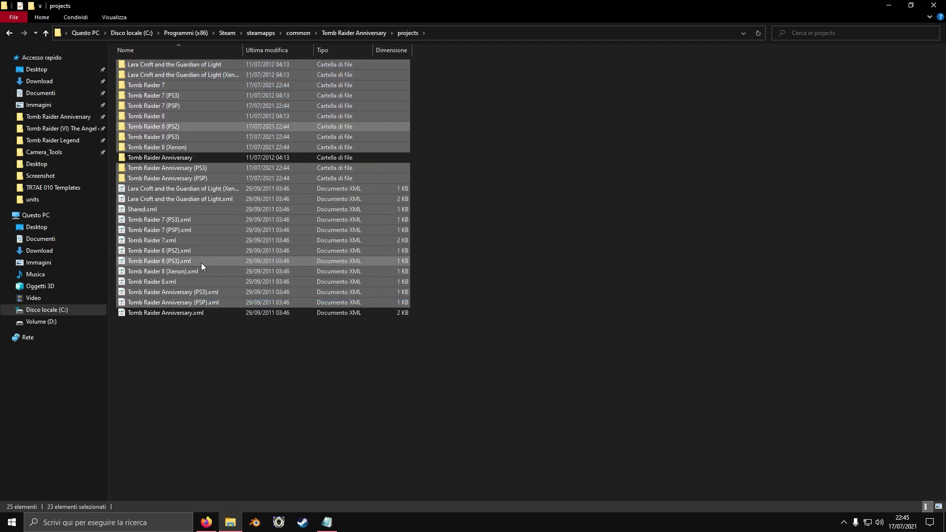
# Step: Create a folder named "extracted files" inside the Tomb Raider Anniversary project folder
pyautogui.doubleClick(158, 65)
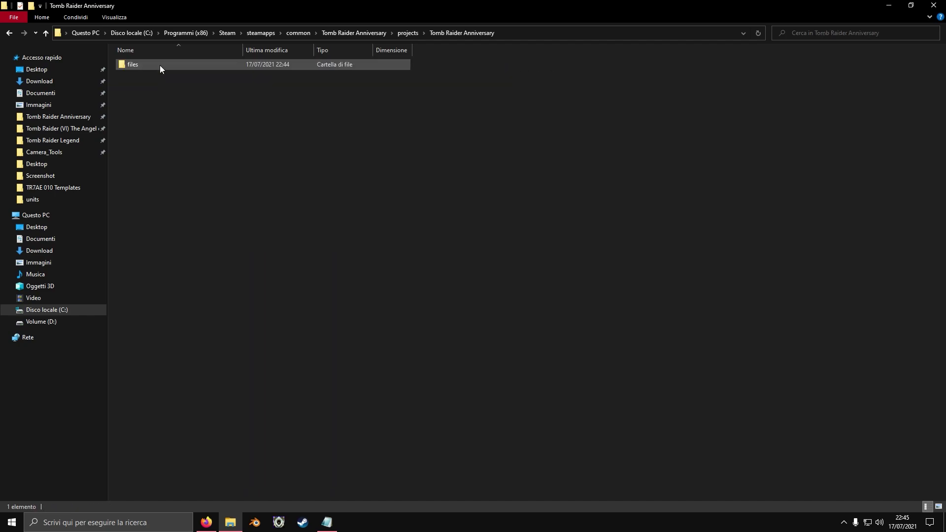
pyautogui.rightClick(190, 98)
pyautogui.moveTo(232, 217)
pyautogui.click(335, 214)
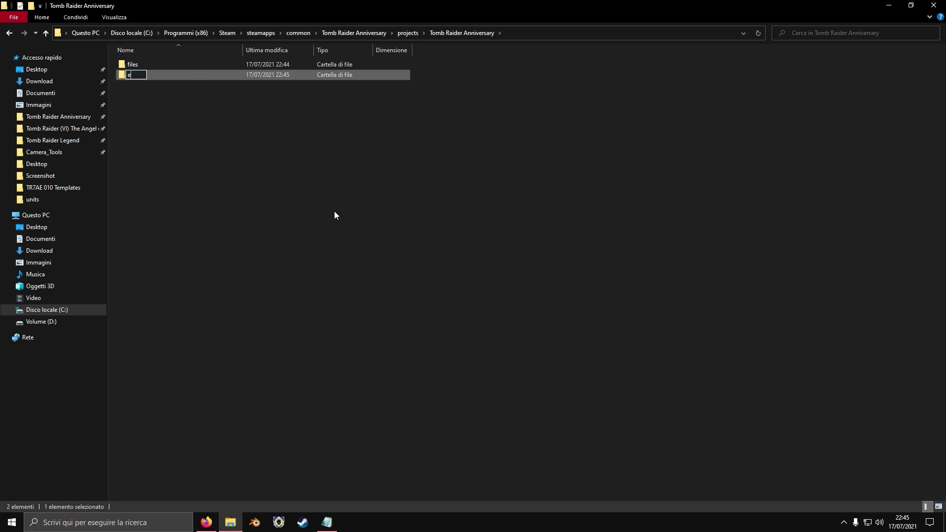
pyautogui.write('extracted files')
pyautogui.press('Return')
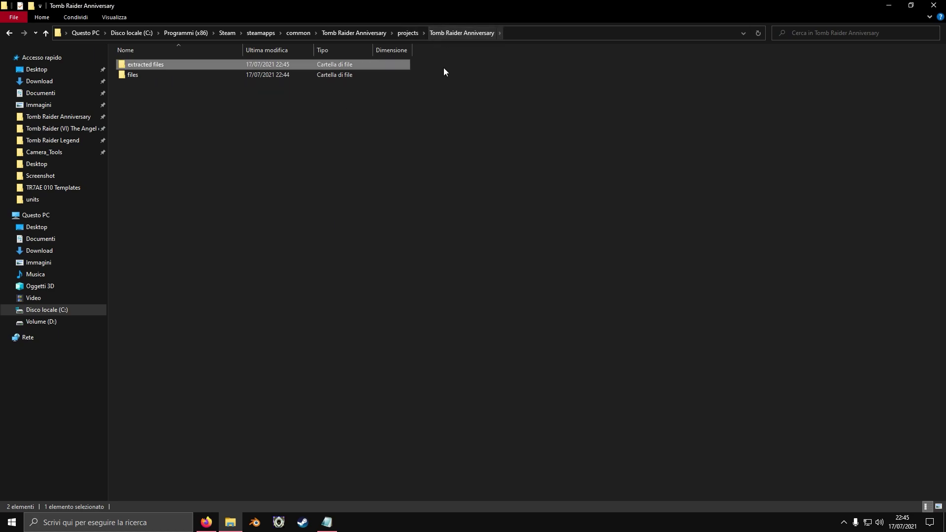
# Step: Set the output path in Anniversary.bat to the full address of the "extracted files" folder, then save and close the file
pyautogui.doubleClick(368, 64)
pyautogui.rightClick(514, 33)
pyautogui.click(547, 37)
pyautogui.click(328, 521)
pyautogui.moveTo(445, 462); pyautogui.dragTo(560, 462)
pyautogui.moveTo(405, 162); pyautogui.dragTo(899, 164)
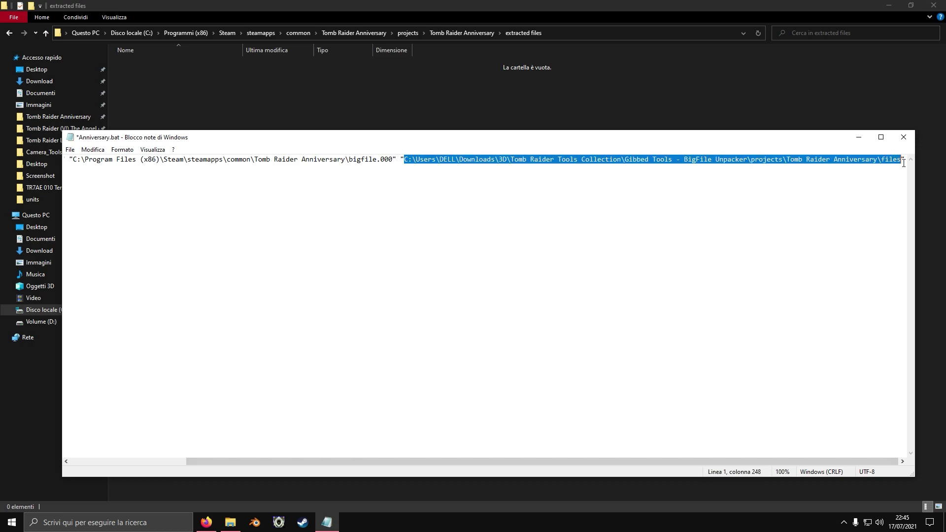
pyautogui.write('C:\\Program Files (x86)\\Steam\\steamapps\\common\\Tomb Raider Anniversary\\projects\\Tomb Raider Anniversary\\extracted files')
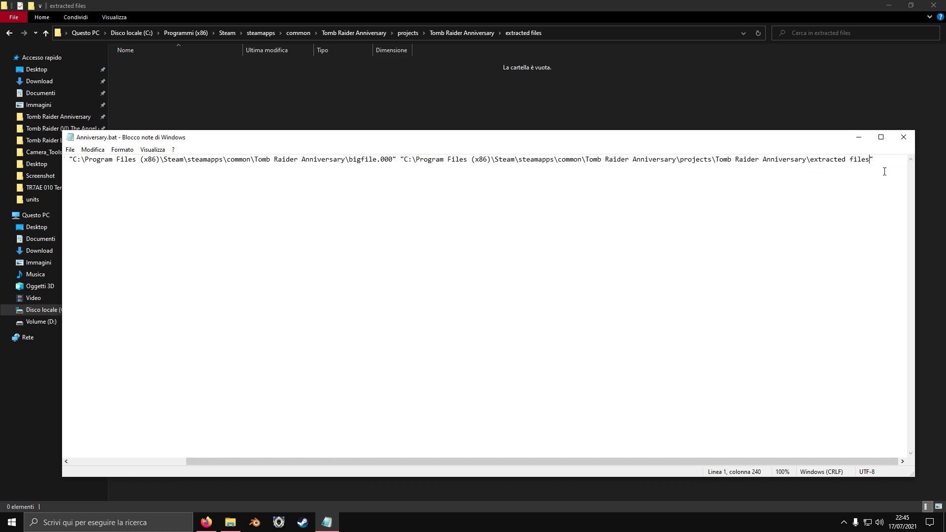
pyautogui.click(903, 138)
# Step: Run Anniversary.bat from the game folder to unpack the bigfiles
pyautogui.click(354, 32)
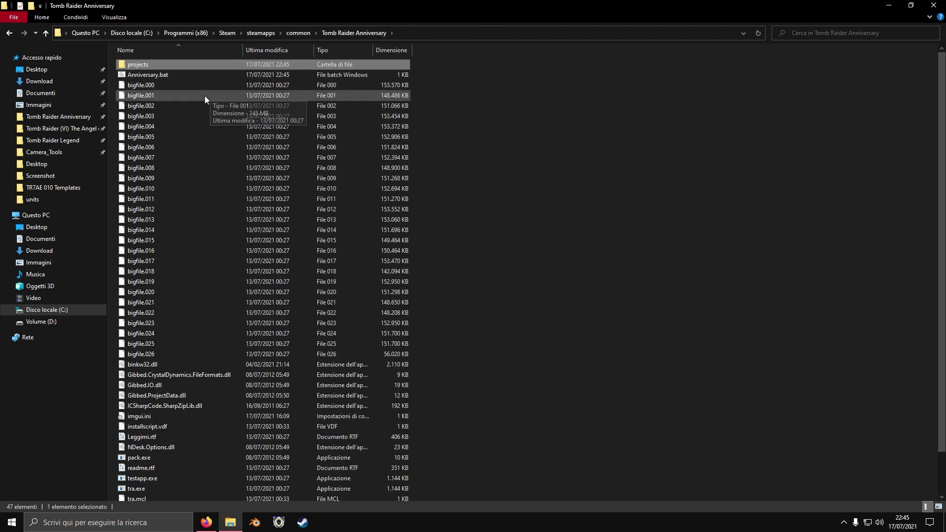
pyautogui.doubleClick(144, 77)
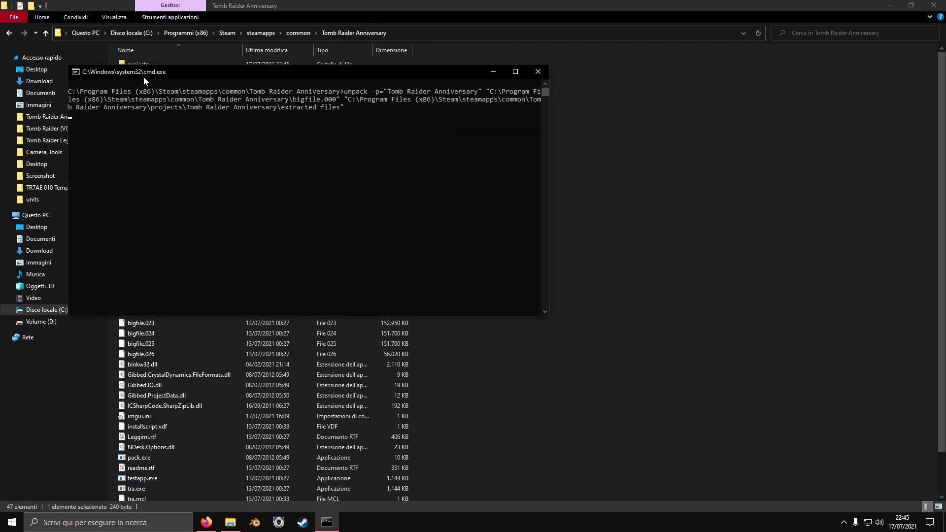
pyautogui.moveTo(230, 76); pyautogui.dragTo(308, 78)
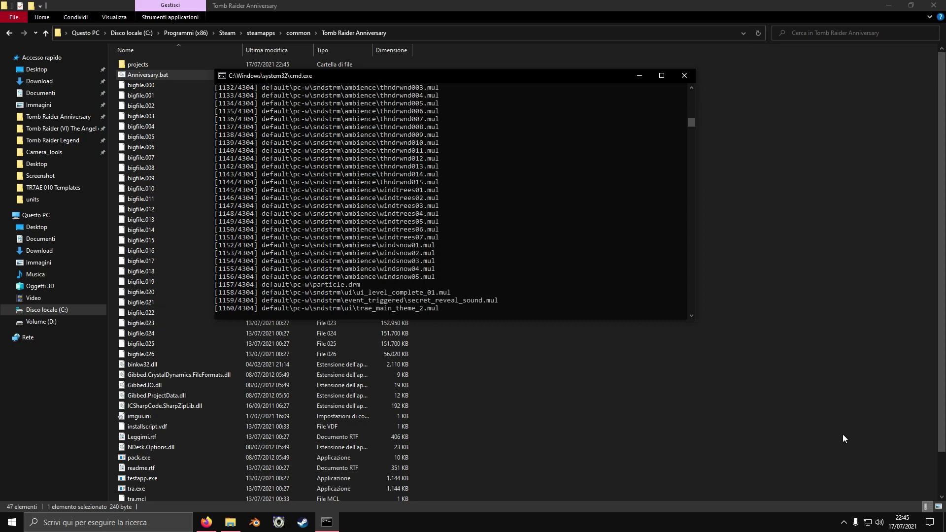
pyautogui.click(844, 523)
pyautogui.click(854, 484)
pyautogui.click(940, 4)
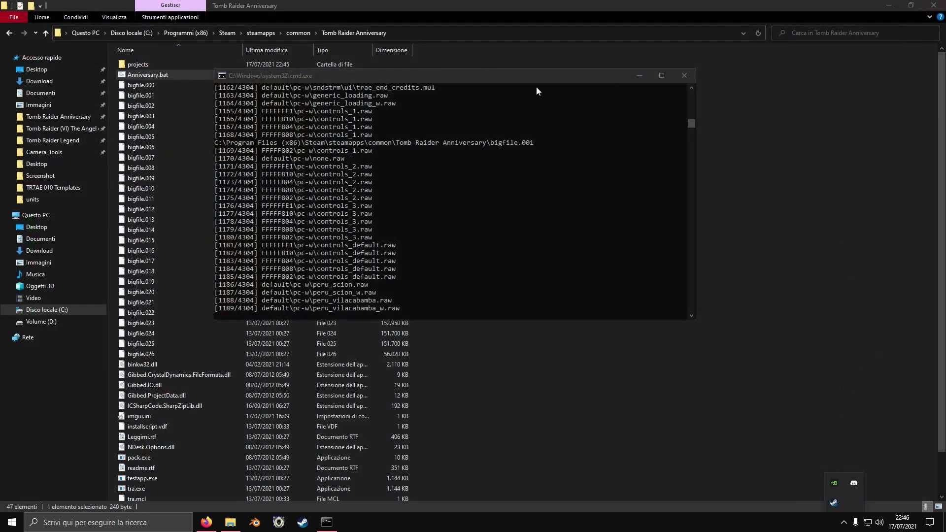
pyautogui.click(448, 77)
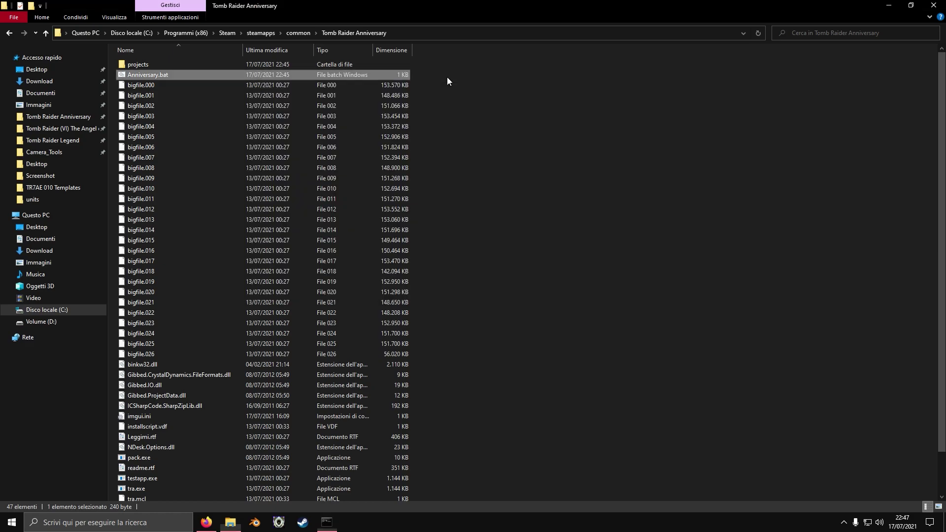
pyautogui.click(447, 77)
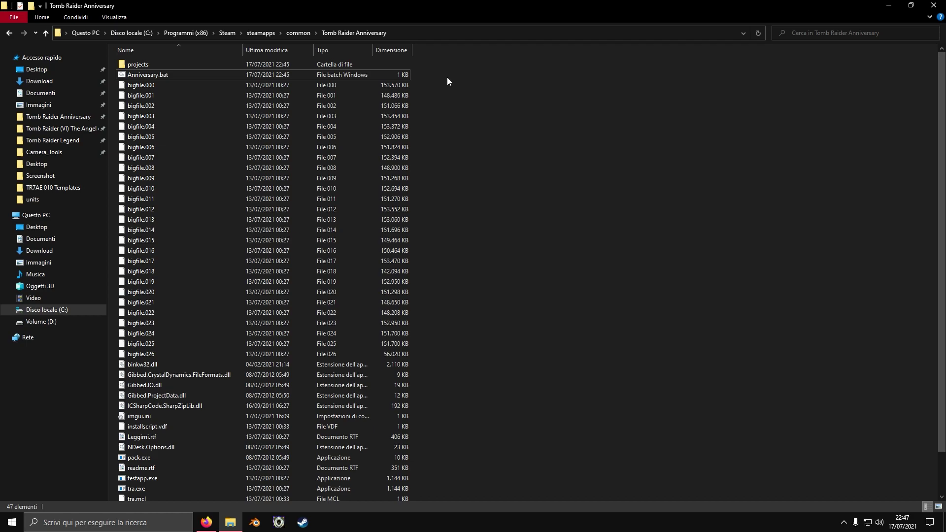
# Step: Open the default\pc-w folder within the project's extracted files and look through it for the c_lara .drm files
pyautogui.doubleClick(142, 64)
pyautogui.doubleClick(146, 64)
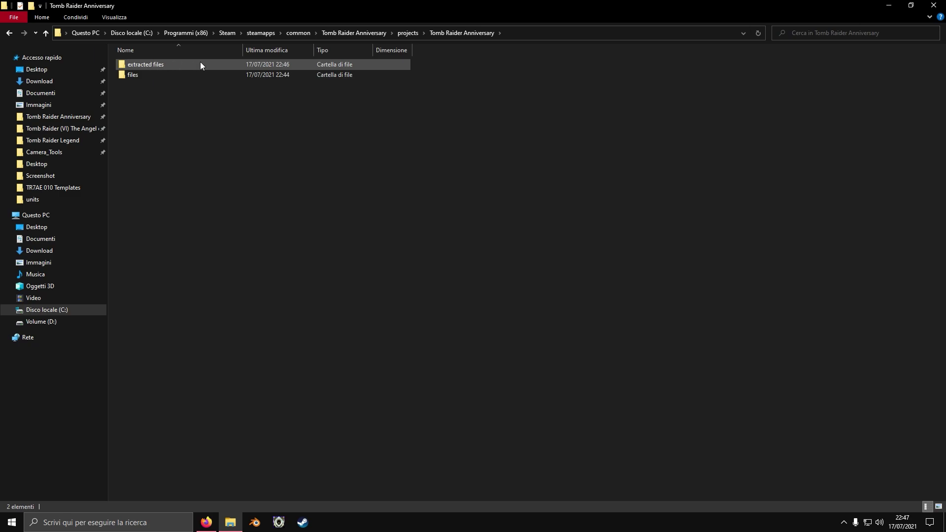
pyautogui.doubleClick(149, 64)
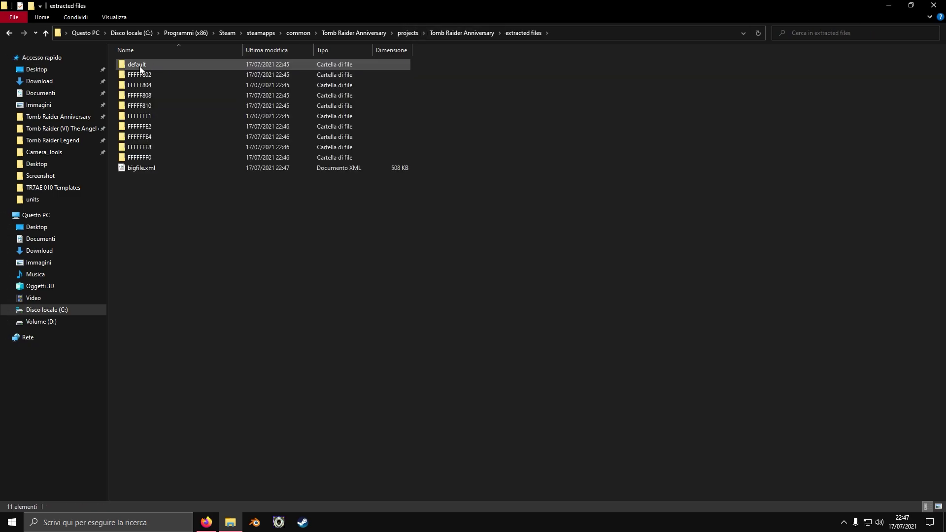
pyautogui.doubleClick(140, 66)
pyautogui.doubleClick(142, 75)
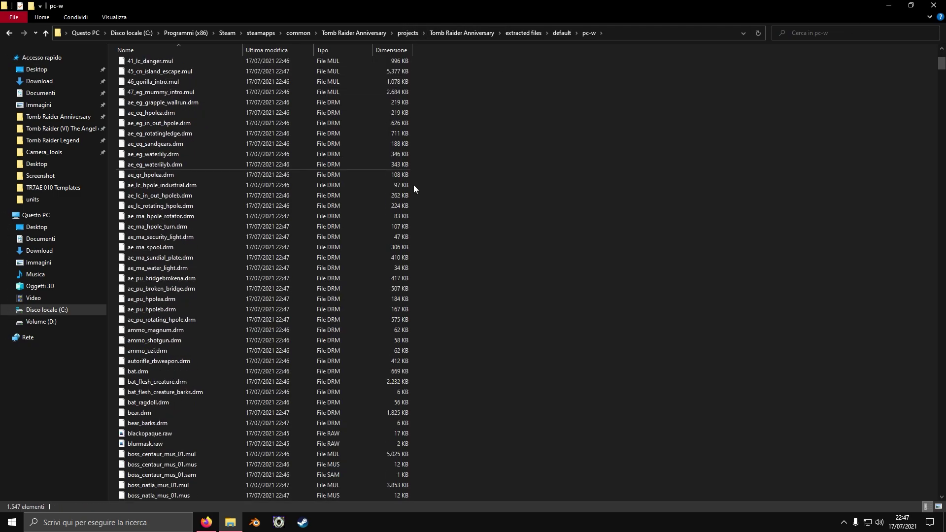
pyautogui.moveTo(942, 63); pyautogui.dragTo(912, 63)
pyautogui.scroll(-20, 568, 181)
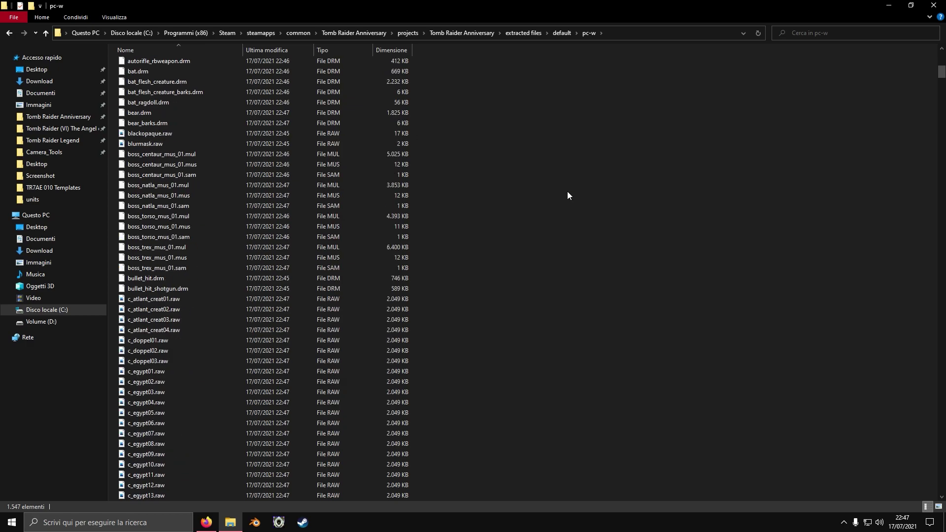
pyautogui.scroll(7, 200, 199)
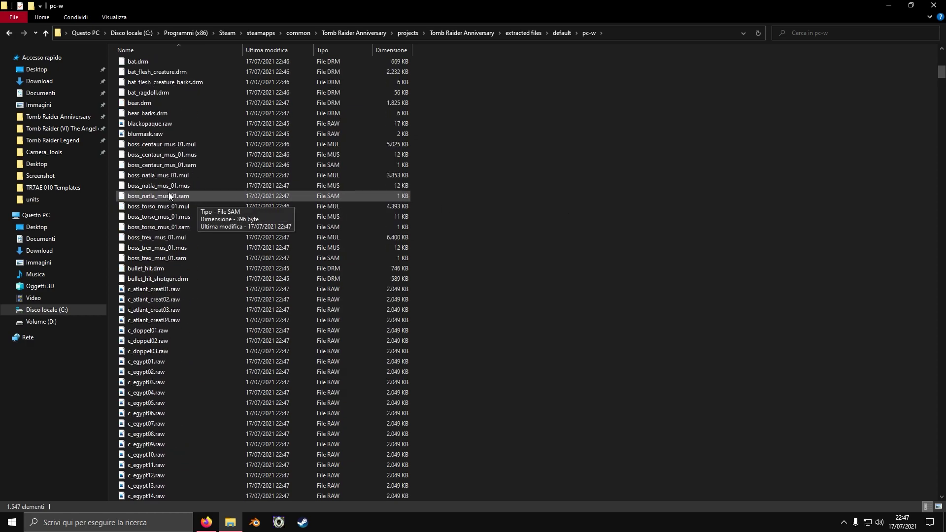
pyautogui.scroll(-20, 180, 190)
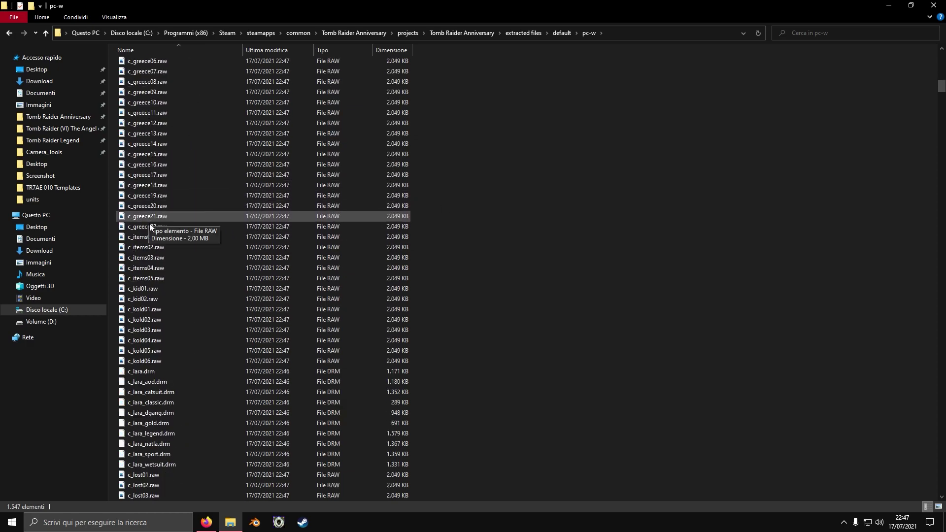
# Step: Create a folder named "DRM Unpacker - Packer" in the main Tomb Raider Anniversary game folder
pyautogui.scroll(2, 151, 195)
pyautogui.click(367, 32)
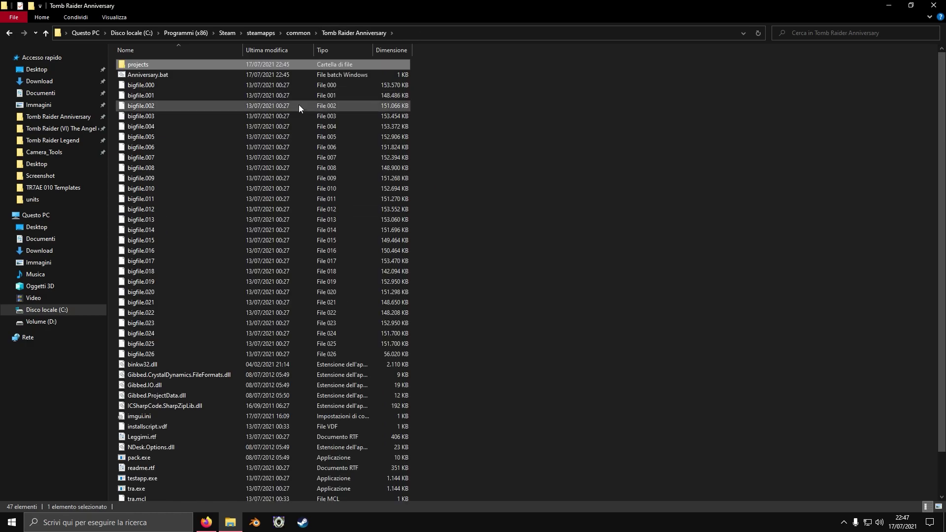
pyautogui.rightClick(457, 114)
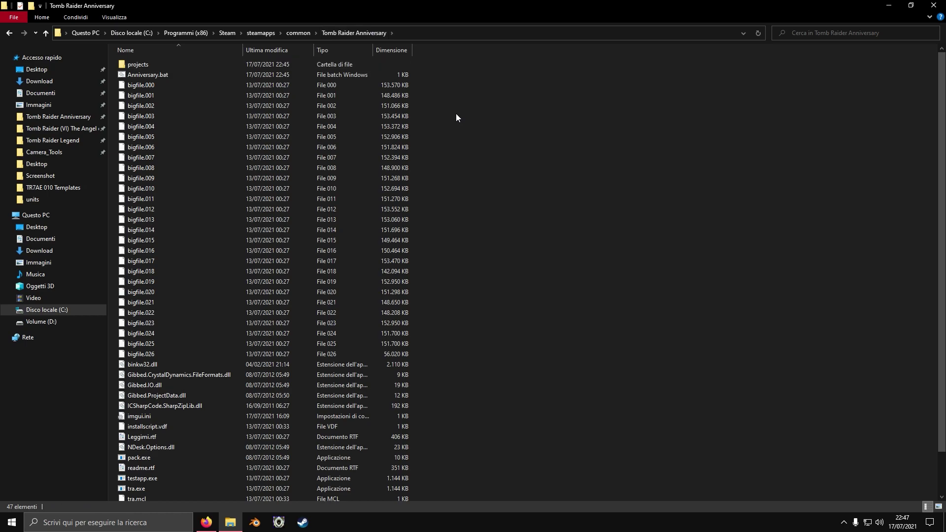
pyautogui.moveTo(540, 234)
pyautogui.click(586, 230)
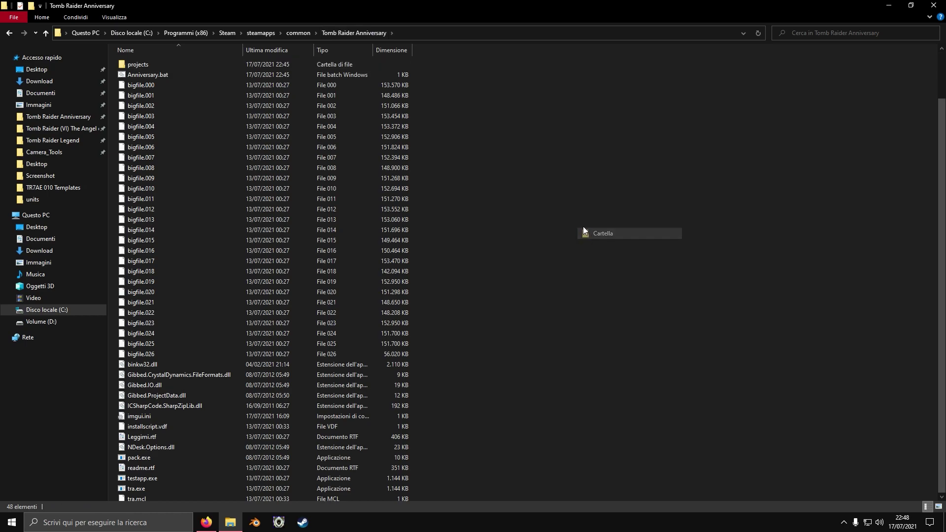
pyautogui.write('DR')
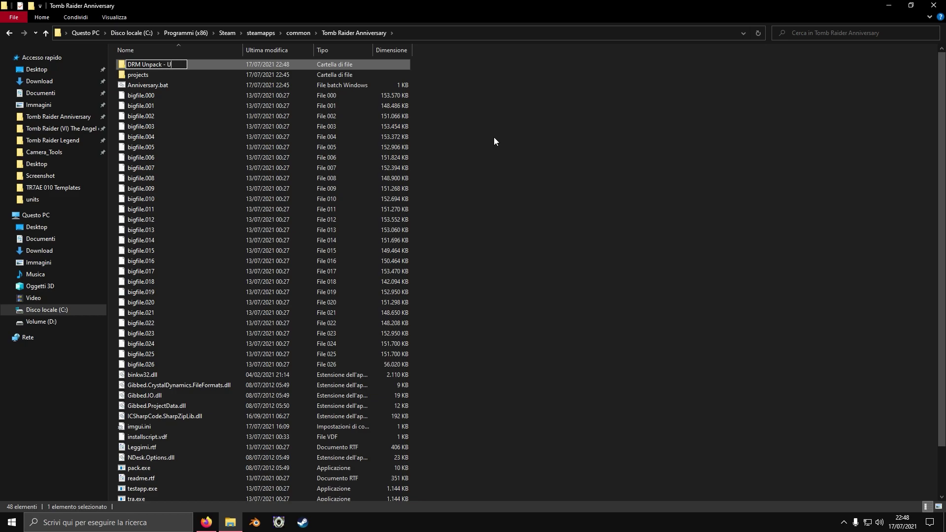
pyautogui.write('M Unpack - Pack')
pyautogui.hotkey('ctrl', 'a')
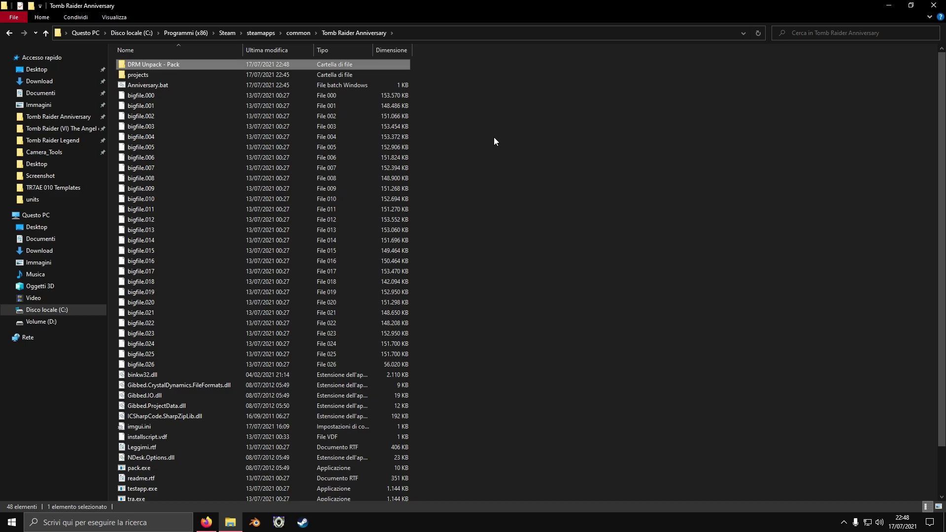
pyautogui.click(165, 69)
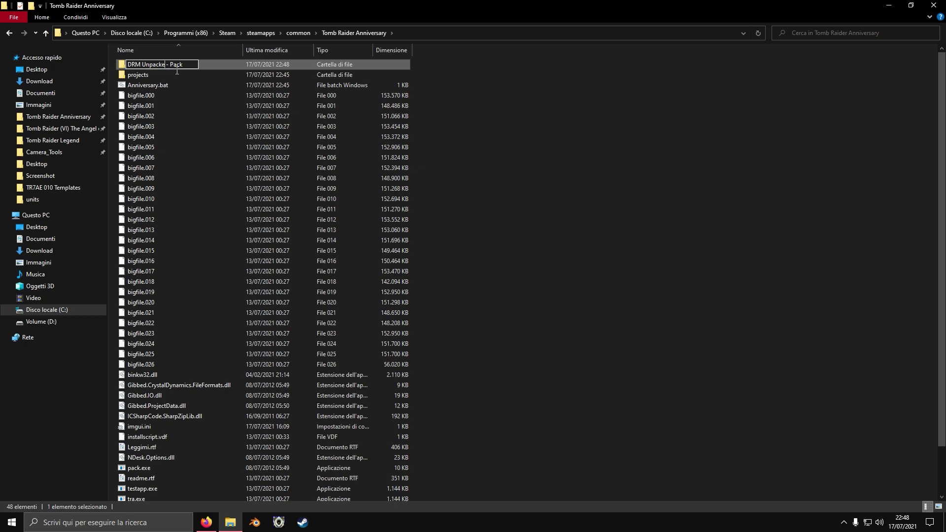
pyautogui.click(560, 116)
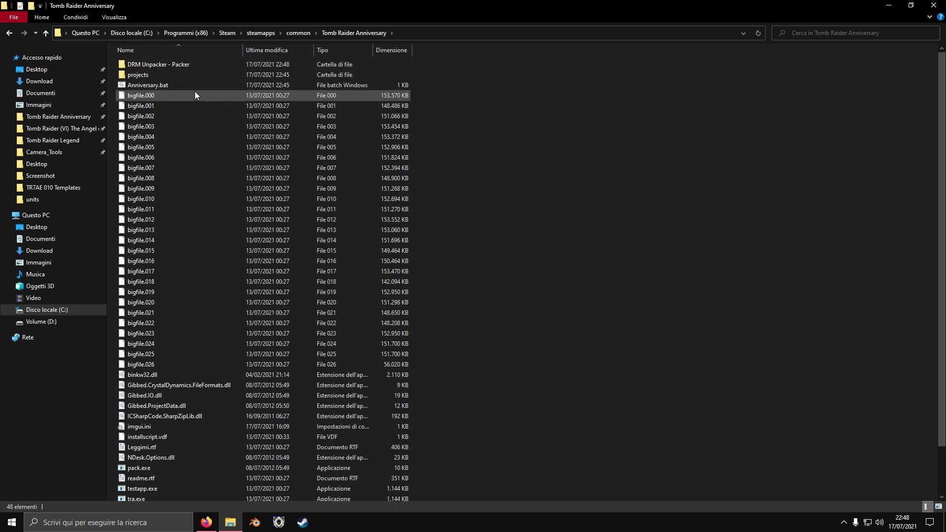
# Step: Copy DRM.exe from the Release TRAE PC-W folder of the cdcEngine Tools into the game's "DRM Unpacker - Packer" folder
pyautogui.click(75, 81)
pyautogui.doubleClick(138, 62)
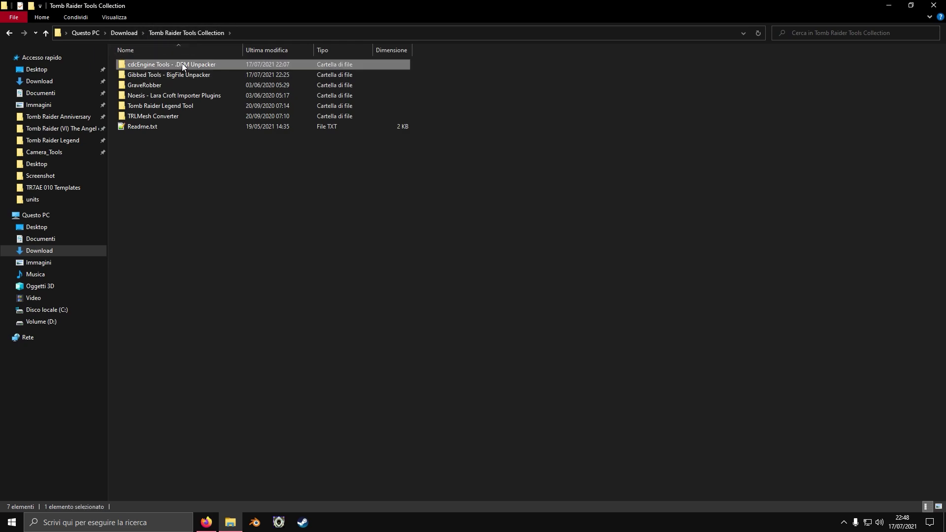
pyautogui.doubleClick(182, 63)
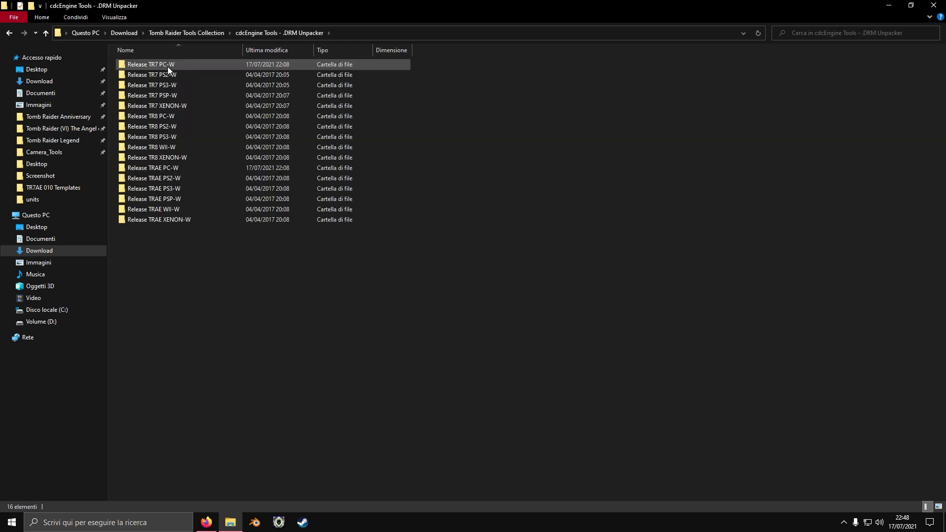
pyautogui.doubleClick(159, 170)
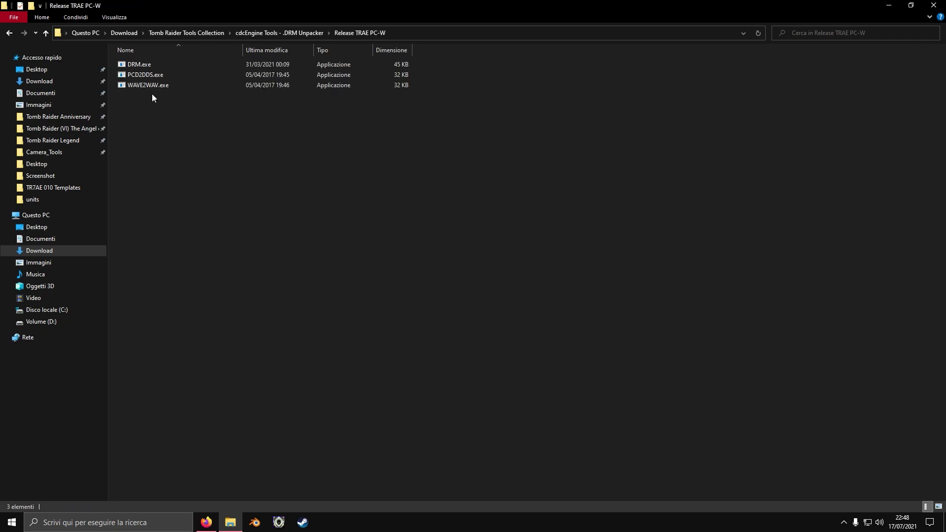
pyautogui.click(138, 66)
pyautogui.rightClick(138, 65)
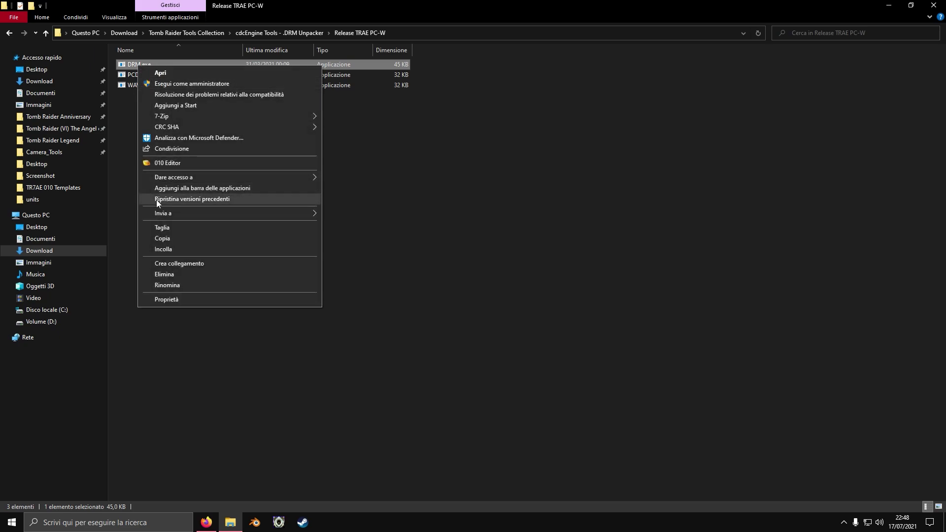
pyautogui.click(163, 238)
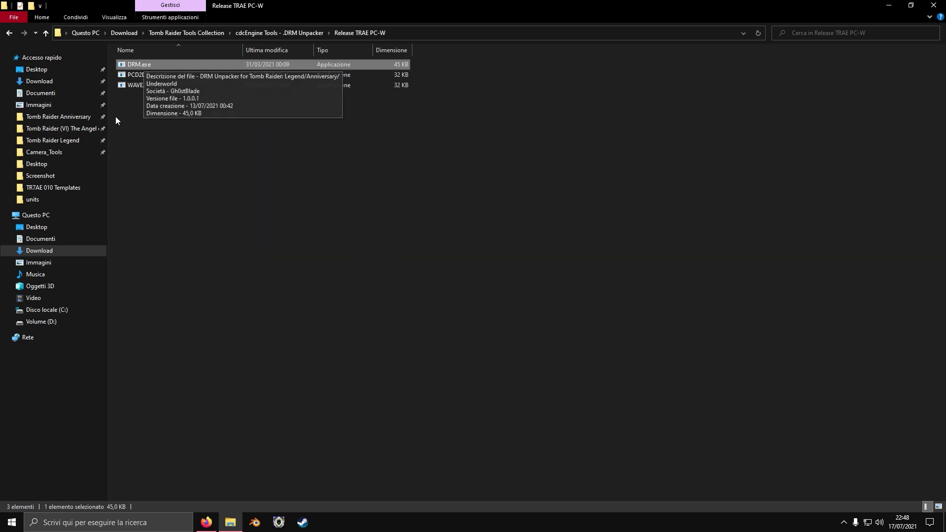
pyautogui.click(65, 117)
pyautogui.doubleClick(141, 64)
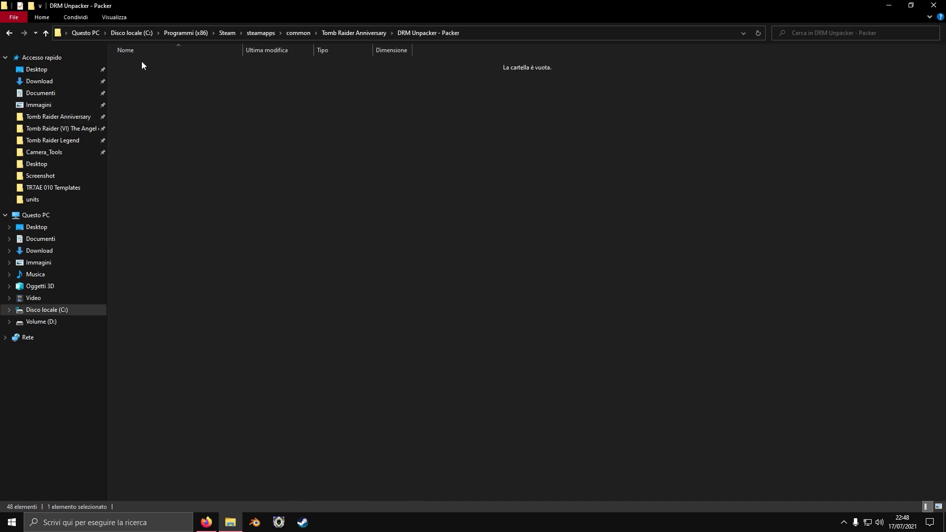
pyautogui.rightClick(178, 94)
pyautogui.click(199, 163)
# Step: Open the default\pc-w folder within the project's extracted files and search it for "lara"
pyautogui.click(363, 33)
pyautogui.doubleClick(153, 70)
pyautogui.doubleClick(156, 65)
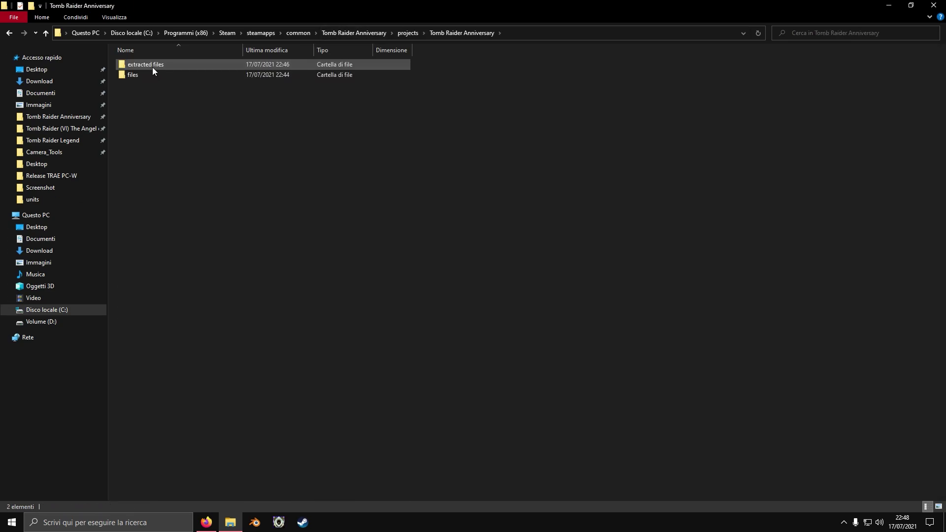
pyautogui.doubleClick(155, 65)
pyautogui.doubleClick(154, 66)
pyautogui.doubleClick(153, 75)
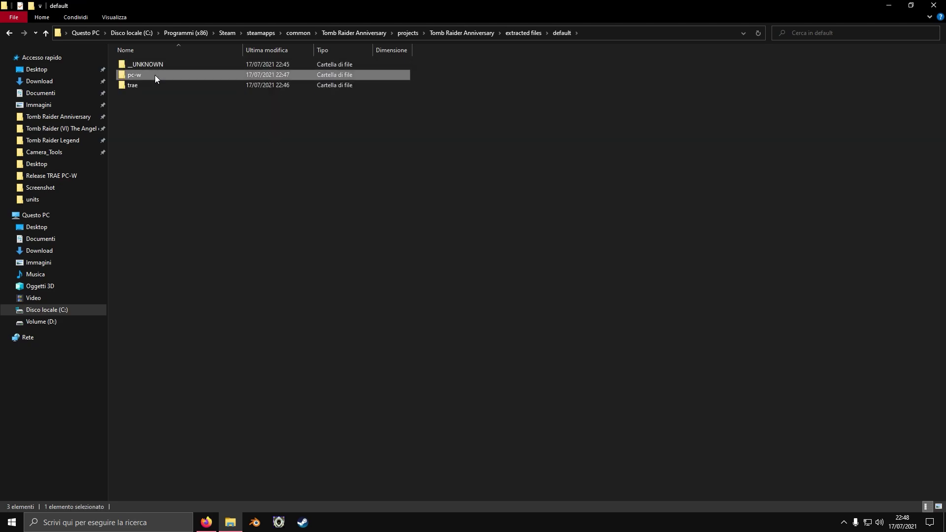
pyautogui.click(805, 33)
pyautogui.write('lara')
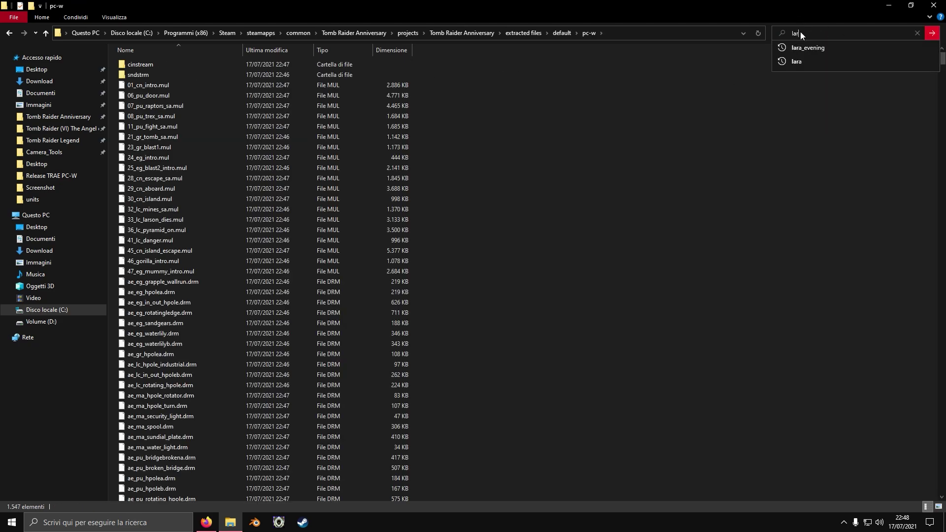
pyautogui.press('Return')
pyautogui.scroll(-5, 174, 218)
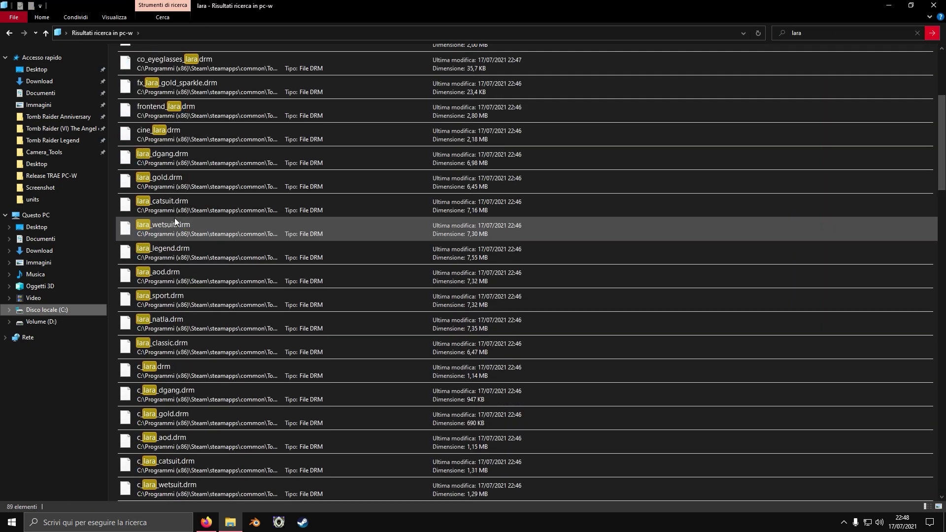
# Step: Copy lara.drm from the search results into the "DRM Unpacker - Packer" folder
pyautogui.rightClick(155, 261)
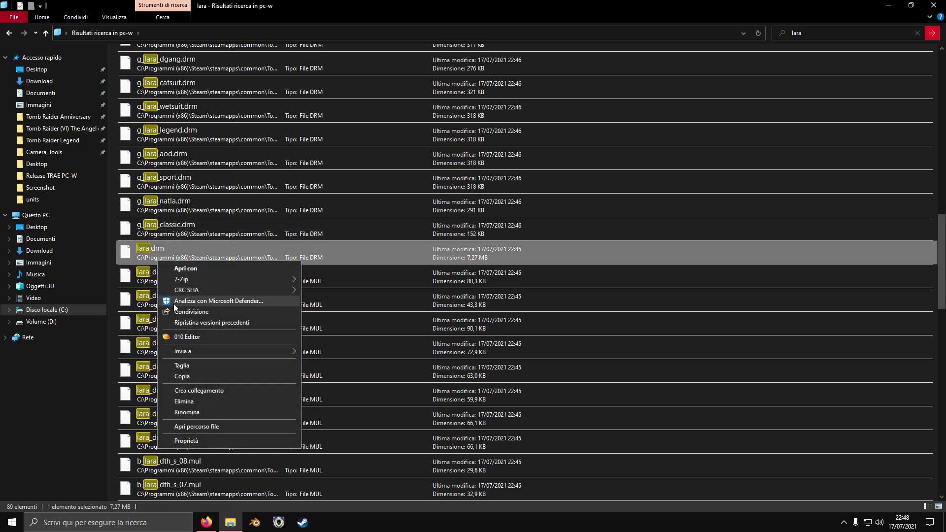
pyautogui.click(184, 379)
pyautogui.click(357, 33)
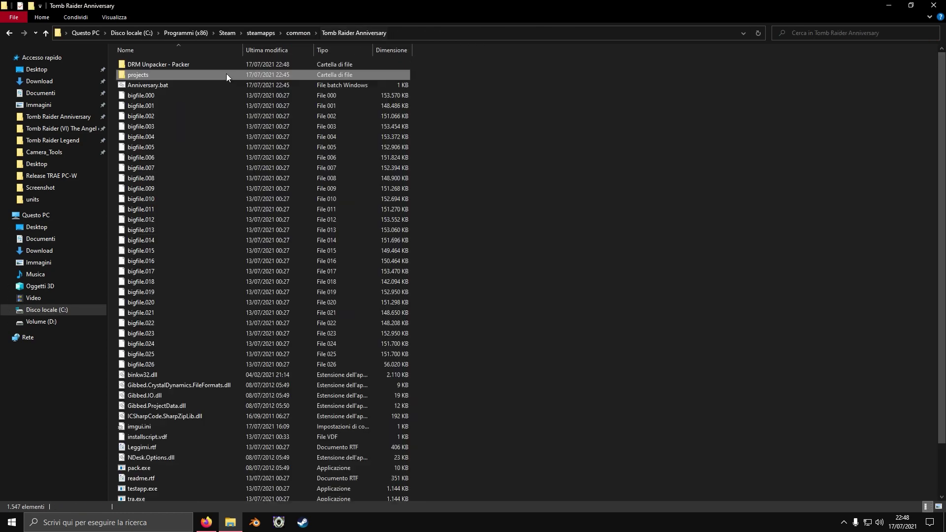
pyautogui.doubleClick(204, 65)
pyautogui.rightClick(217, 121)
pyautogui.click(228, 188)
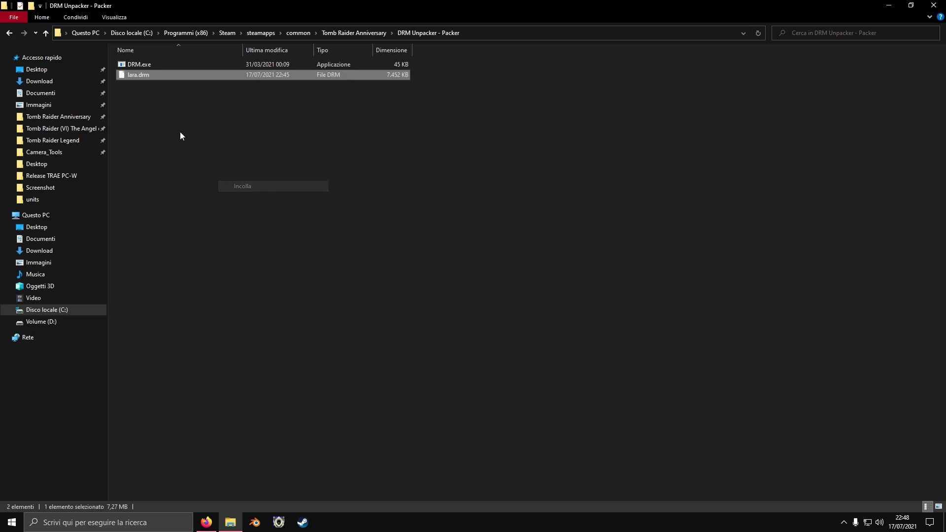
# Step: Unpack lara.drm with DRM.exe and open the resulting lara folder
pyautogui.moveTo(132, 78); pyautogui.dragTo(147, 66)
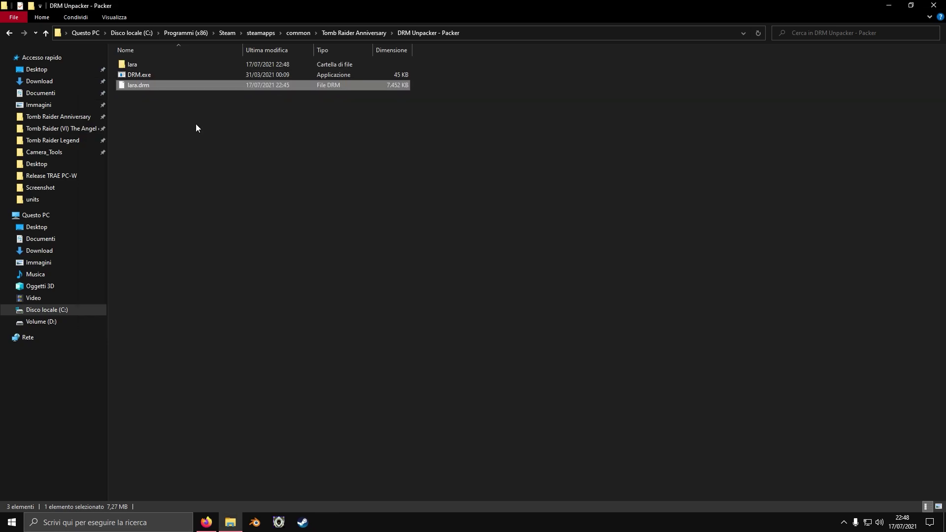
pyautogui.doubleClick(136, 64)
# Step: Look through the unpacked lara folder, examining its .gnc, .pcd, .wave and .ani files
pyautogui.scroll(-3, 156, 110)
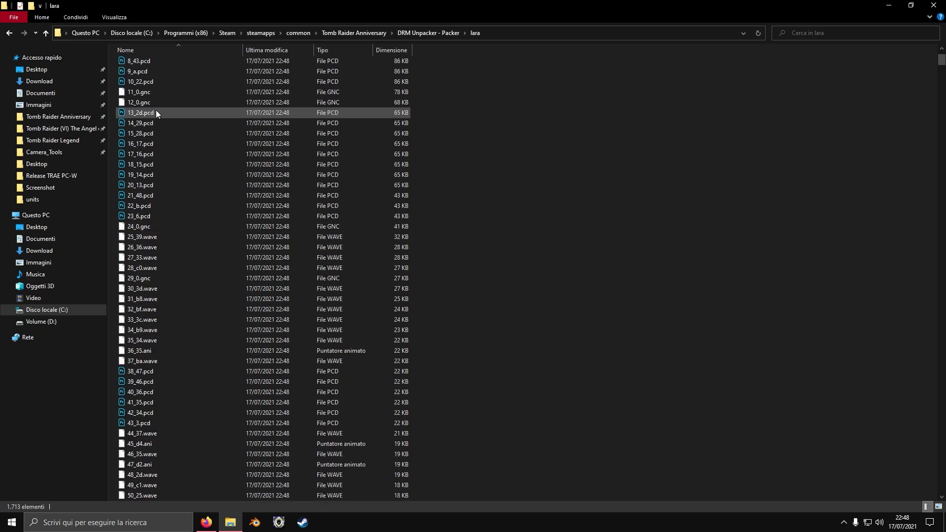
pyautogui.scroll(3, 365, 207)
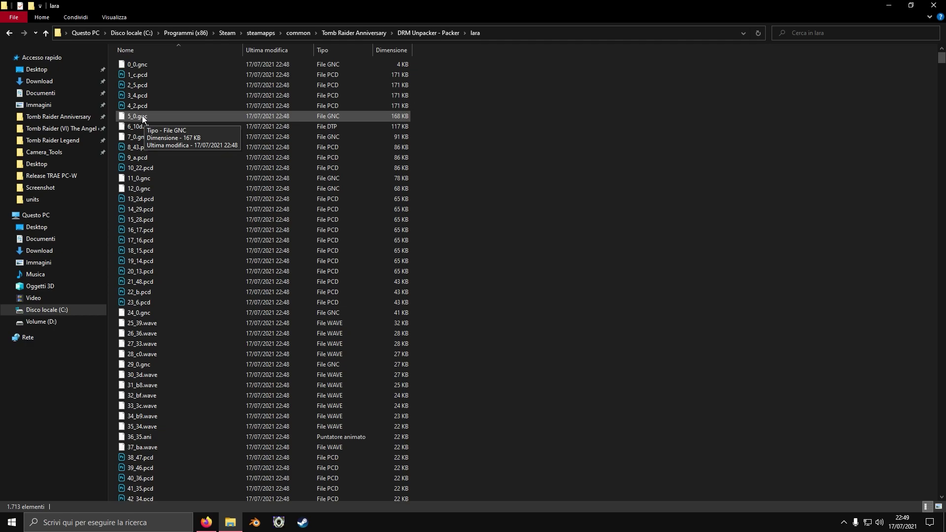
pyautogui.scroll(-4, 131, 146)
pyautogui.scroll(-10, 161, 176)
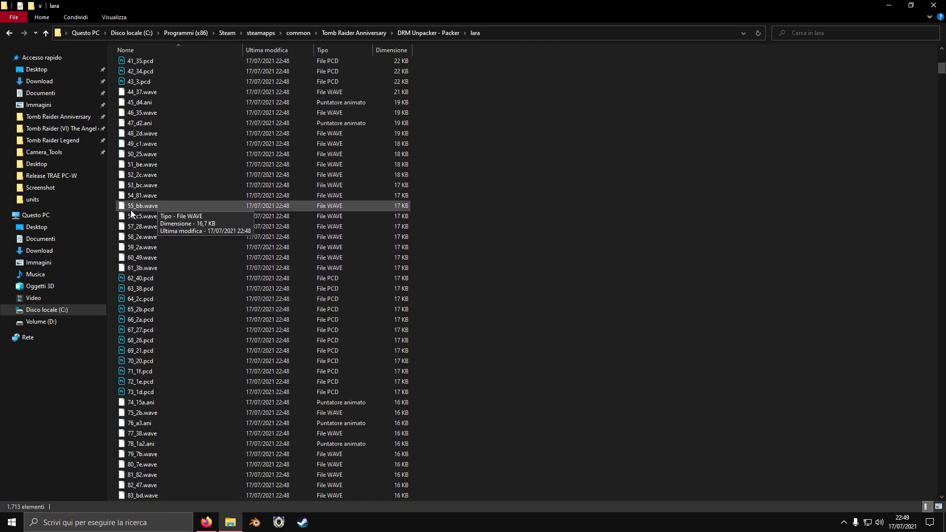
pyautogui.scroll(7, 144, 210)
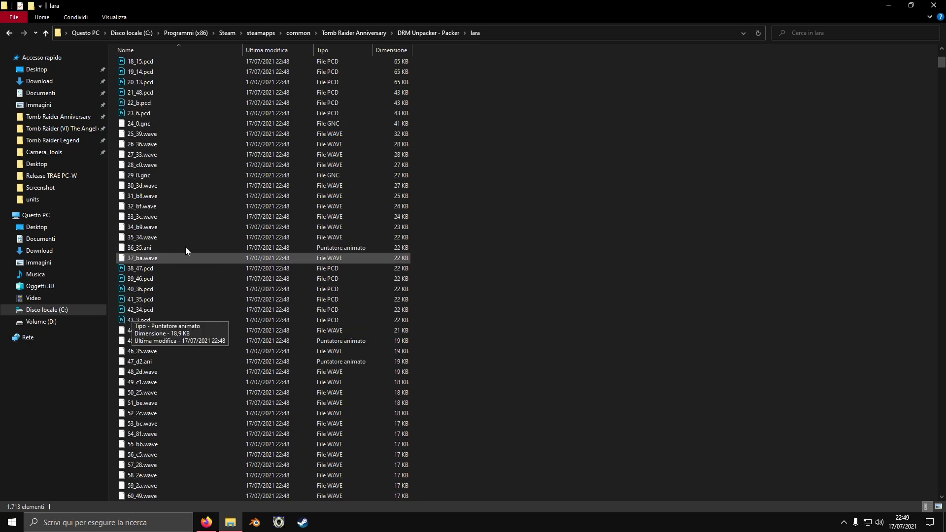
pyautogui.scroll(7, 179, 252)
pyautogui.scroll(-20, 268, 161)
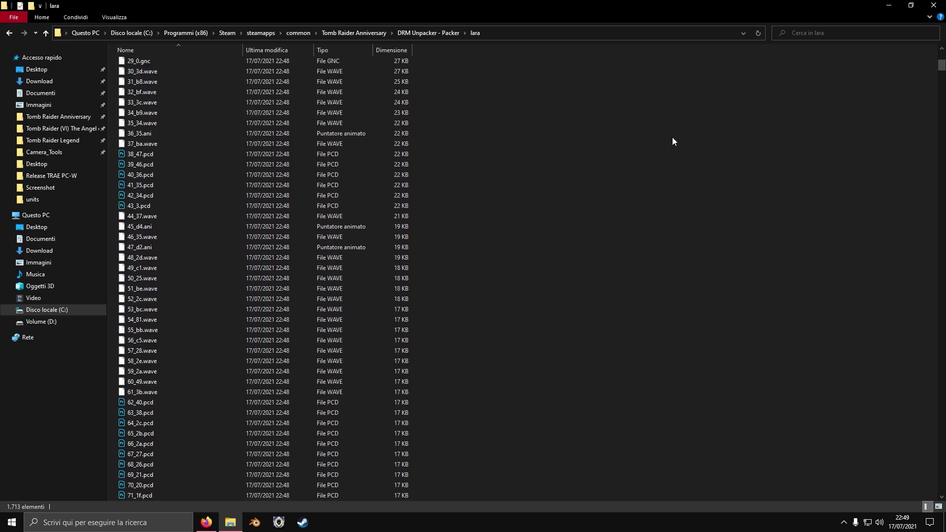
pyautogui.moveTo(942, 74); pyautogui.dragTo(924, 46)
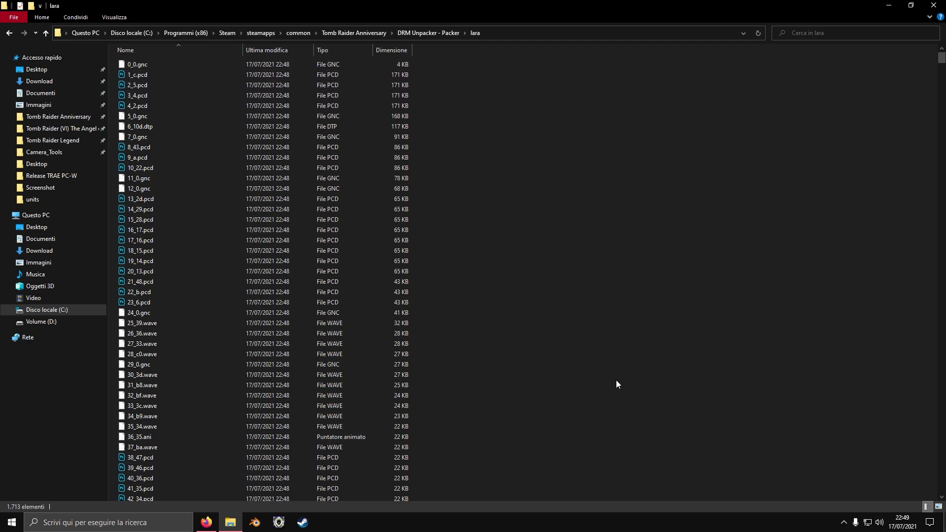
# Step: Launch Noesis, dismiss the Debug Log, and open the lara folder inside Tomb Raider Anniversary's "DRM Unpacker - Packer" folder
pyautogui.click(945, 529)
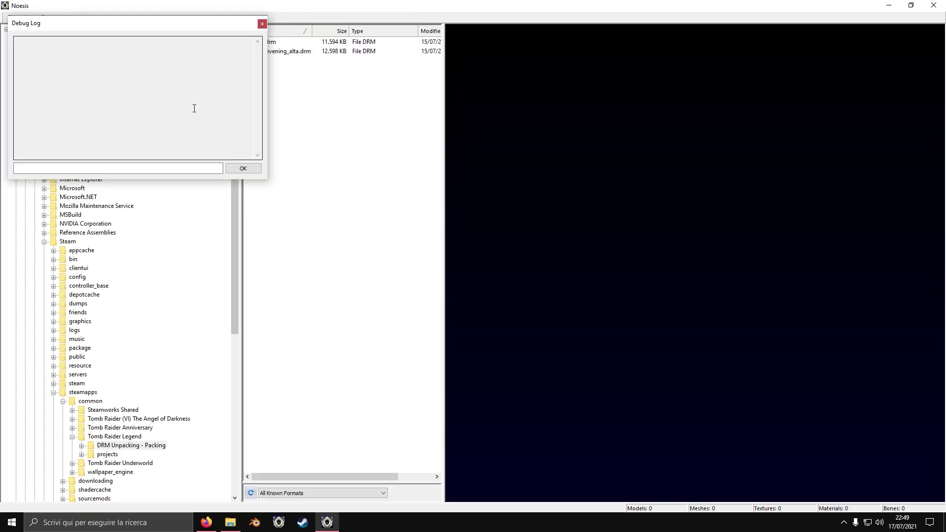
pyautogui.click(262, 23)
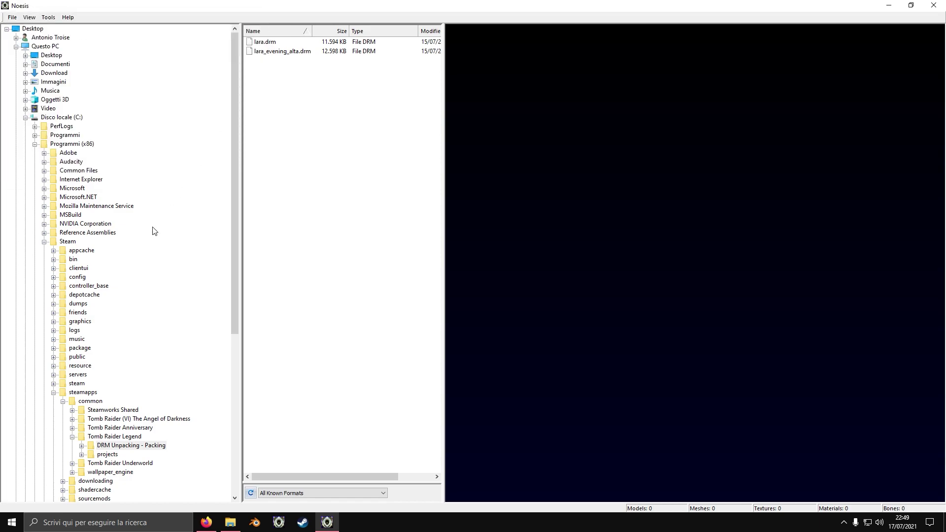
pyautogui.scroll(-4, 165, 213)
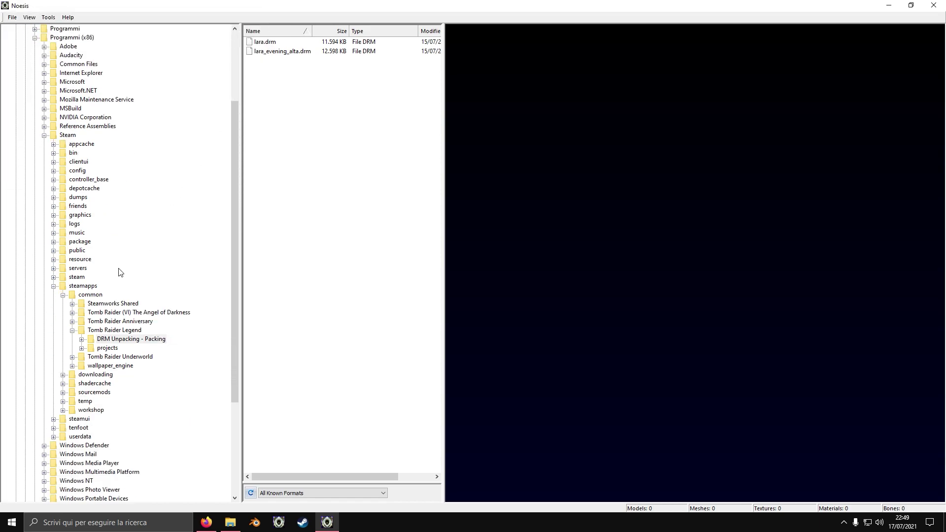
pyautogui.click(72, 330)
pyautogui.click(73, 321)
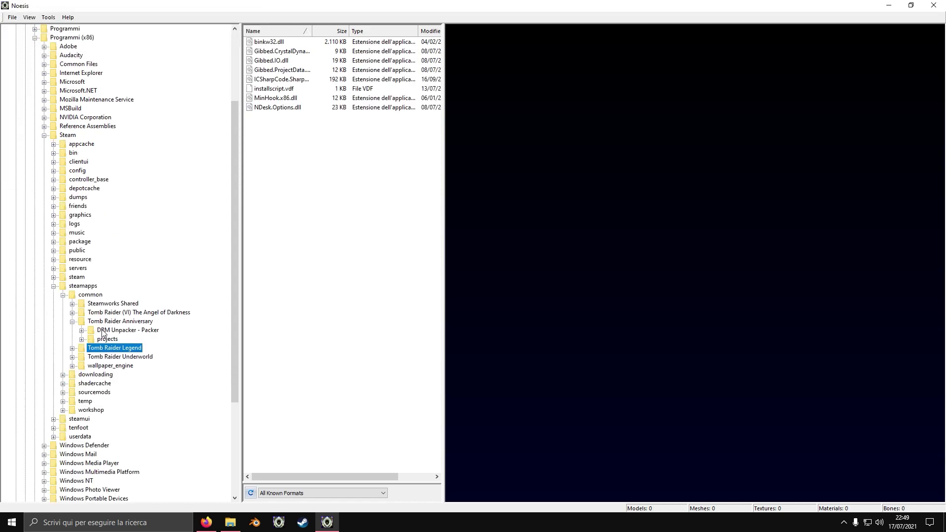
pyautogui.click(101, 331)
pyautogui.click(81, 331)
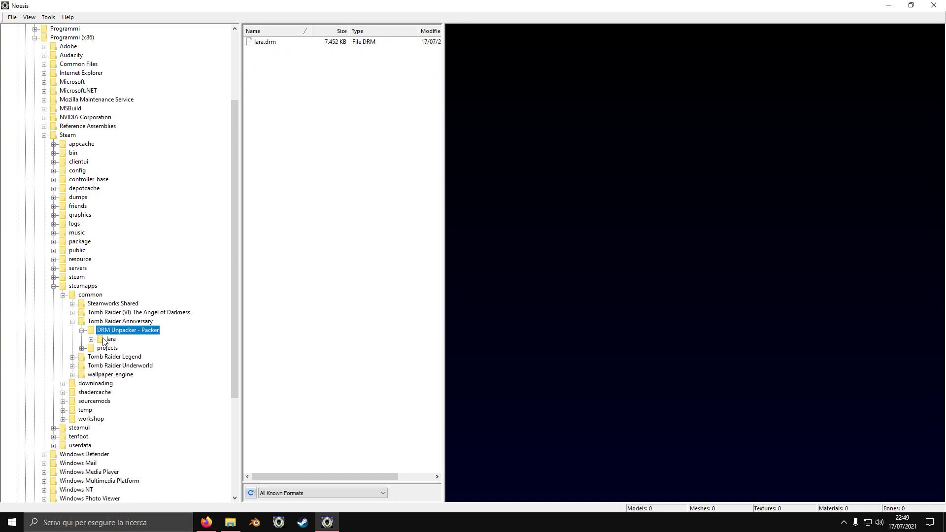
pyautogui.click(108, 339)
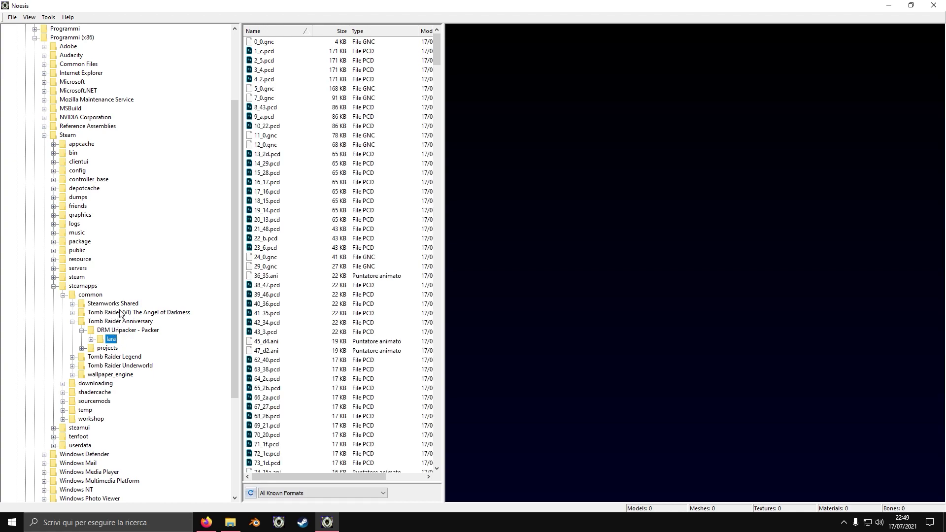
# Step: Preview the textures 16_17.pcd and 1_c.pcd
pyautogui.click(272, 184)
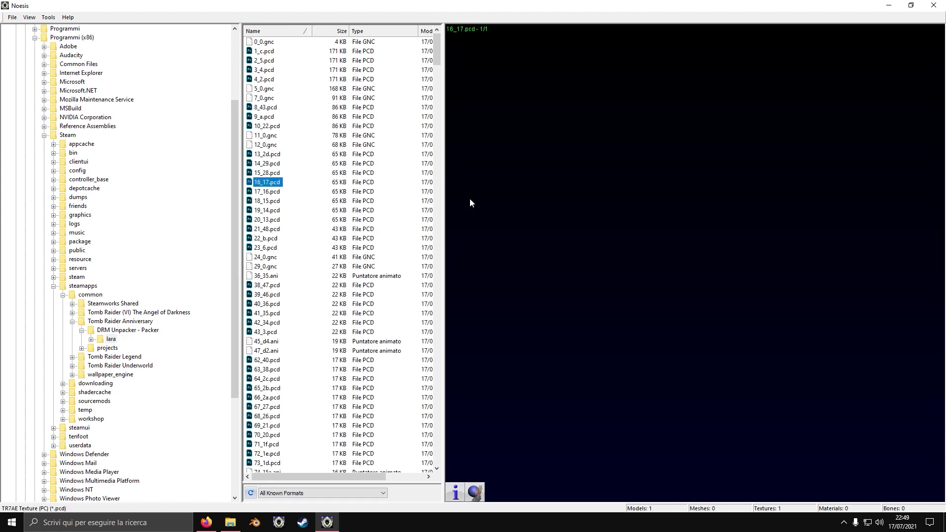
pyautogui.click(266, 53)
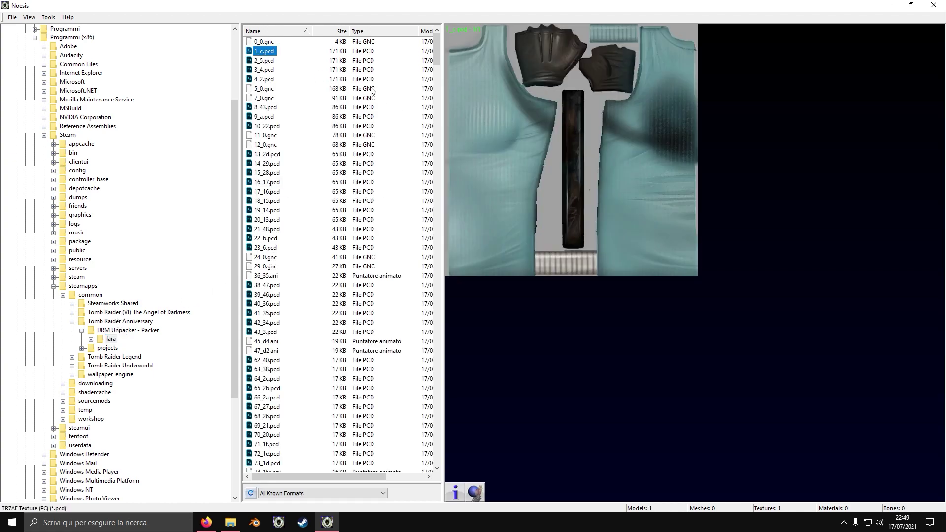
# Step: Preview the textures 2_5.pcd, 3_4.pcd, 4_2.pcd, 8_43.pcd and 9_a.pcd
pyautogui.click(263, 60)
pyautogui.click(266, 70)
pyautogui.click(265, 79)
pyautogui.click(267, 108)
pyautogui.click(268, 119)
pyautogui.click(268, 79)
# Step: Export the texture 1_c.pcd to the Desktop as a TGA image named Lara_Shirt
pyautogui.click(264, 52)
pyautogui.click(12, 18)
pyautogui.click(20, 37)
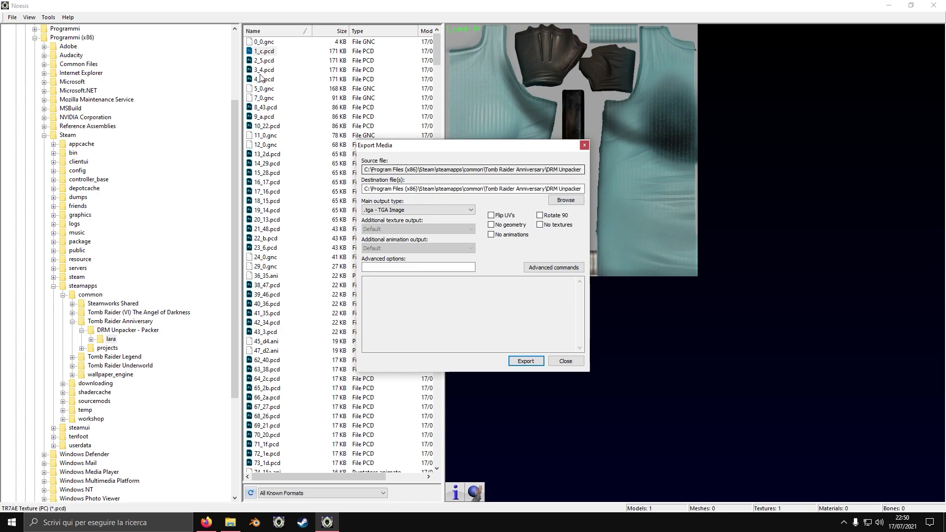
pyautogui.click(566, 201)
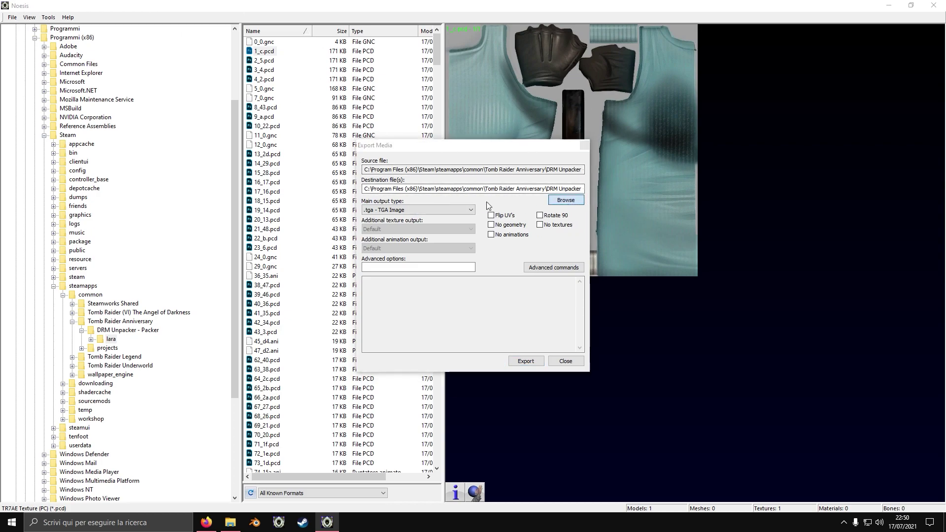
pyautogui.scroll(2, 424, 256)
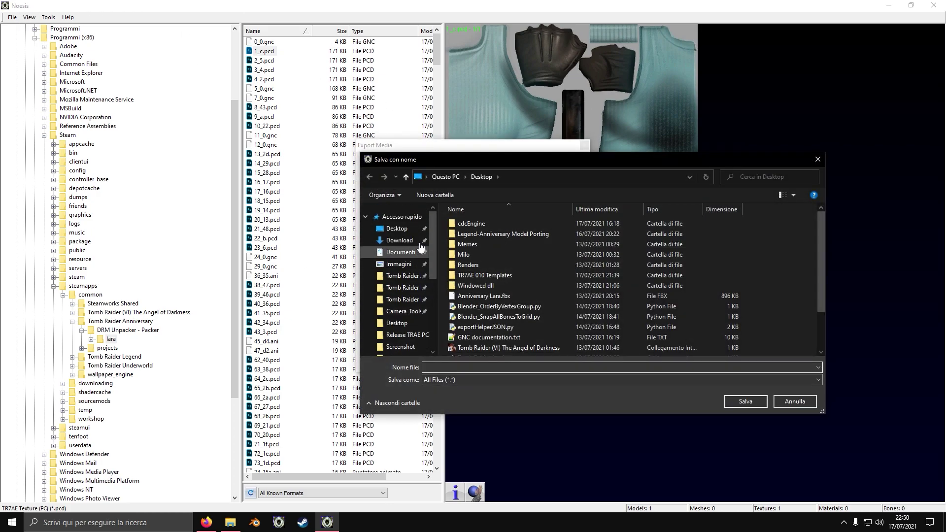
pyautogui.click(455, 367)
pyautogui.write('La')
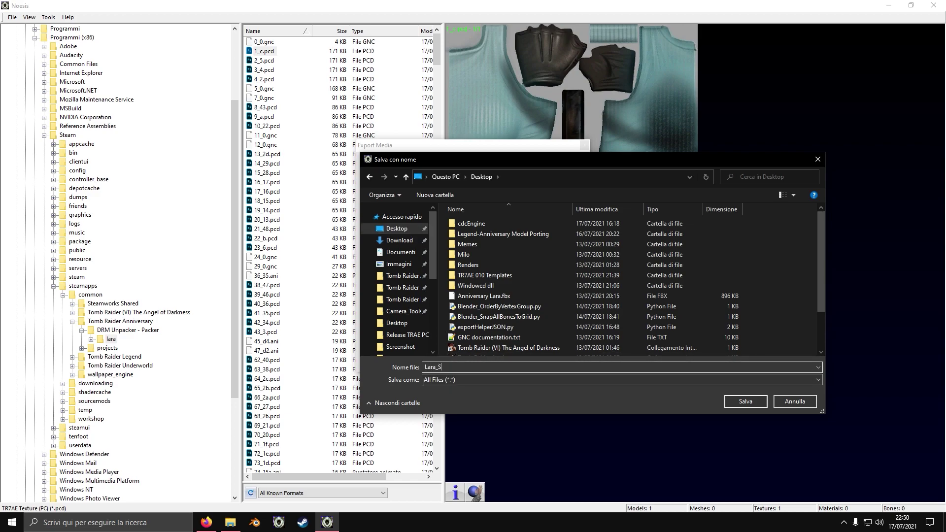
pyautogui.write('ra_Shirt')
pyautogui.press('Return')
pyautogui.click(515, 361)
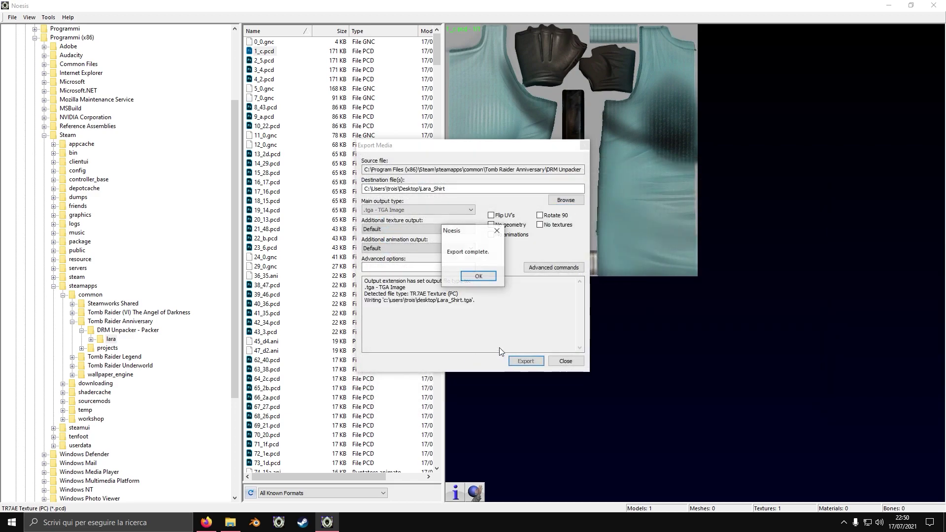
pyautogui.click(482, 279)
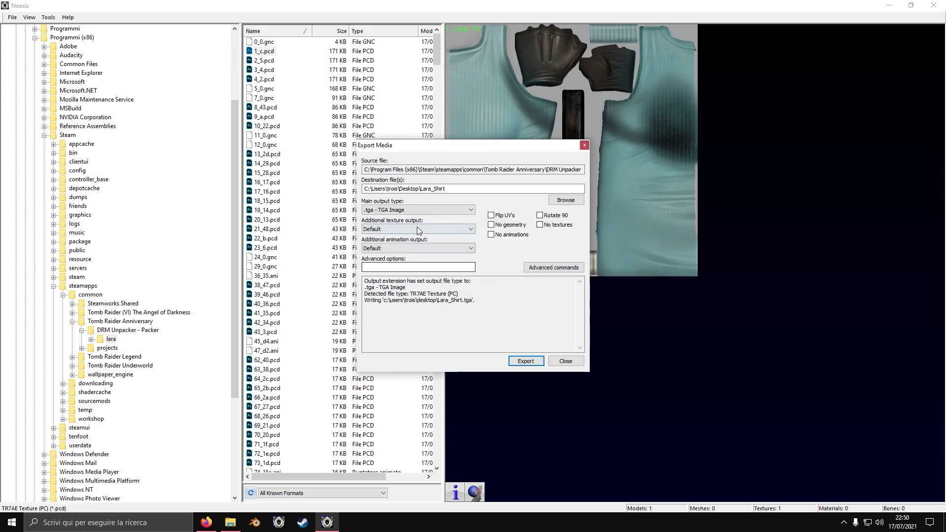
# Step: Check the available main output types for the export, keep .tga - TGA Image, and close the Export Media dialog
pyautogui.click(401, 210)
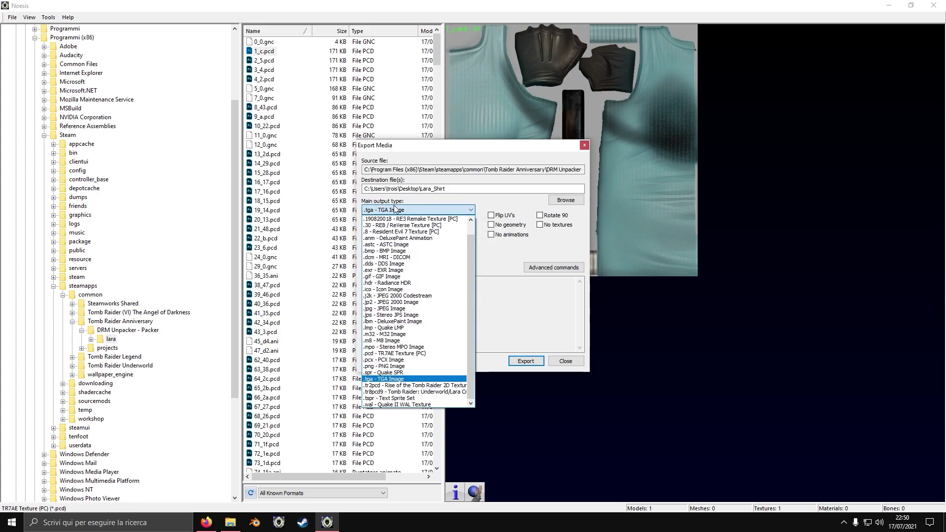
pyautogui.click(390, 210)
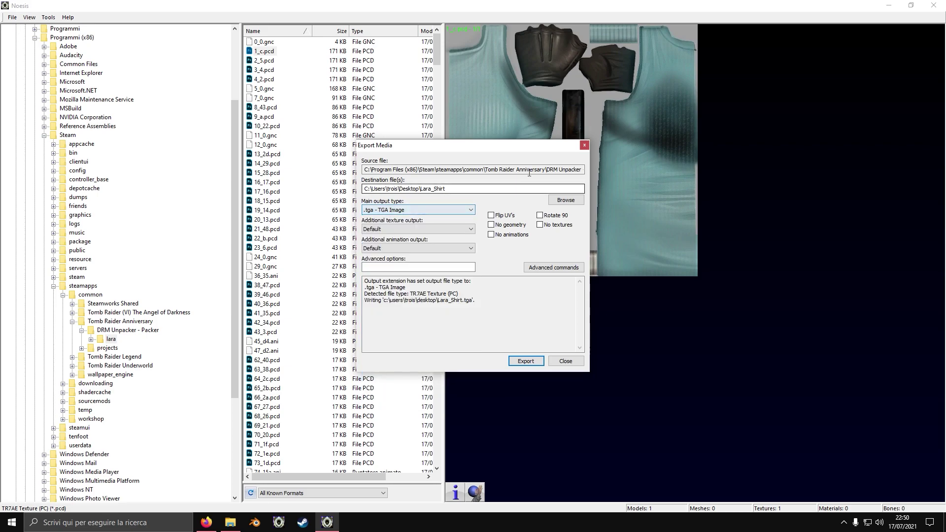
pyautogui.click(584, 146)
# Step: Open the exported Lara_Shirt.tga from the desktop in Photoshop
pyautogui.click(945, 522)
pyautogui.doubleClick(56, 316)
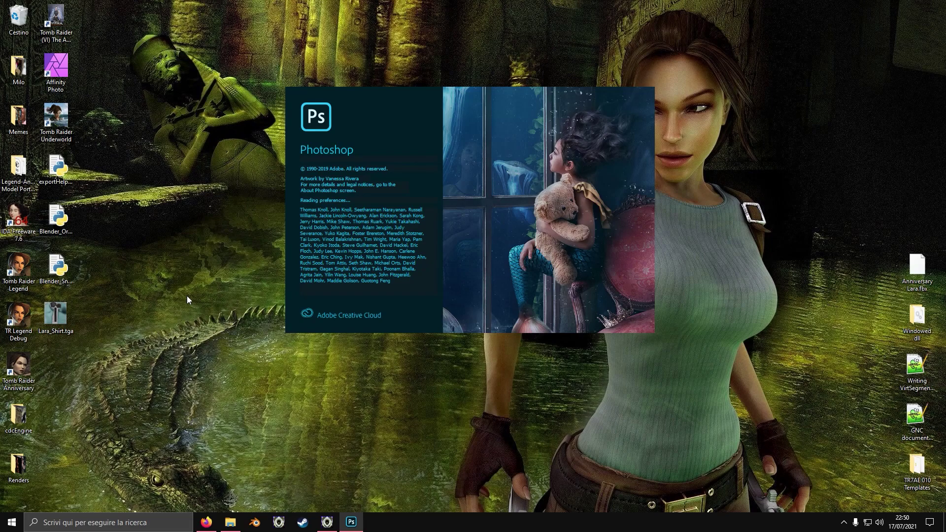
pyautogui.click(231, 522)
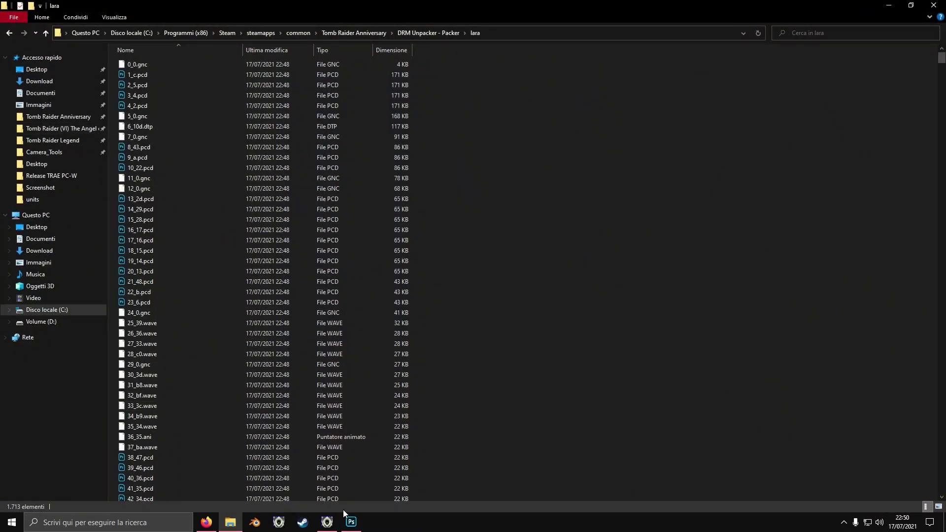
pyautogui.click(326, 522)
pyautogui.click(350, 525)
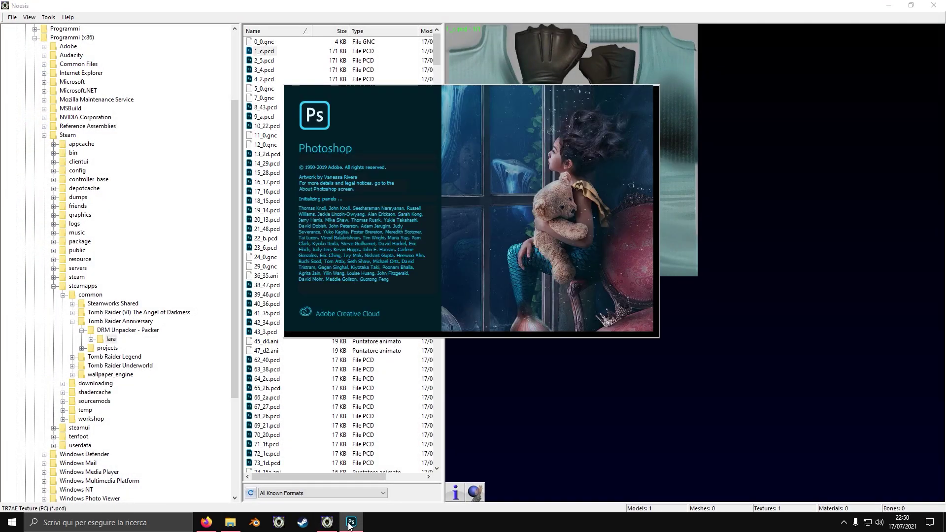
# Step: Open the Noesis folder inside Documents in File Explorer, and close Photoshop and Noesis
pyautogui.click(230, 522)
pyautogui.click(76, 95)
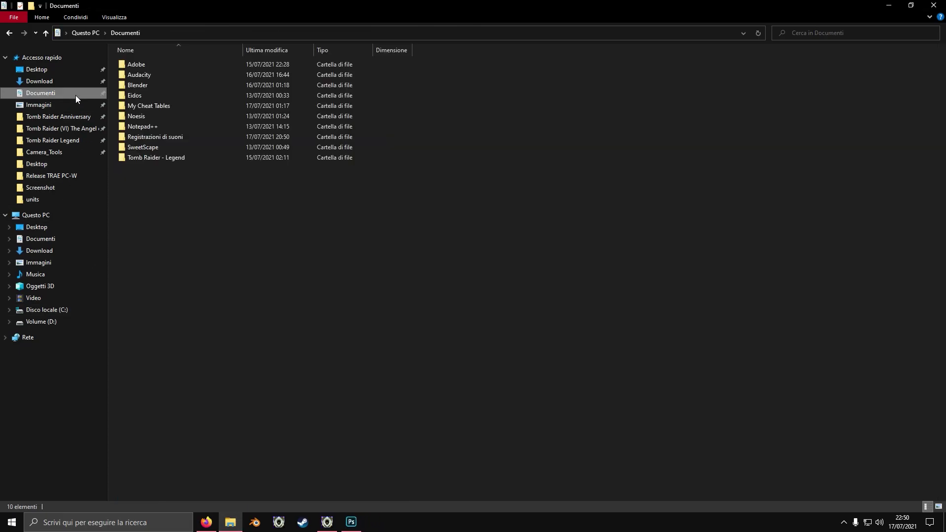
pyautogui.doubleClick(142, 116)
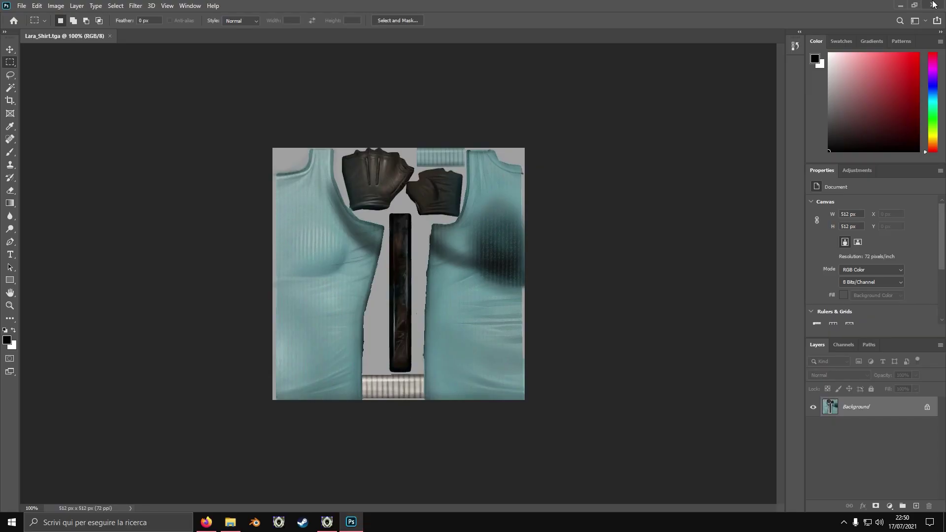
pyautogui.click(933, 4)
pyautogui.click(327, 522)
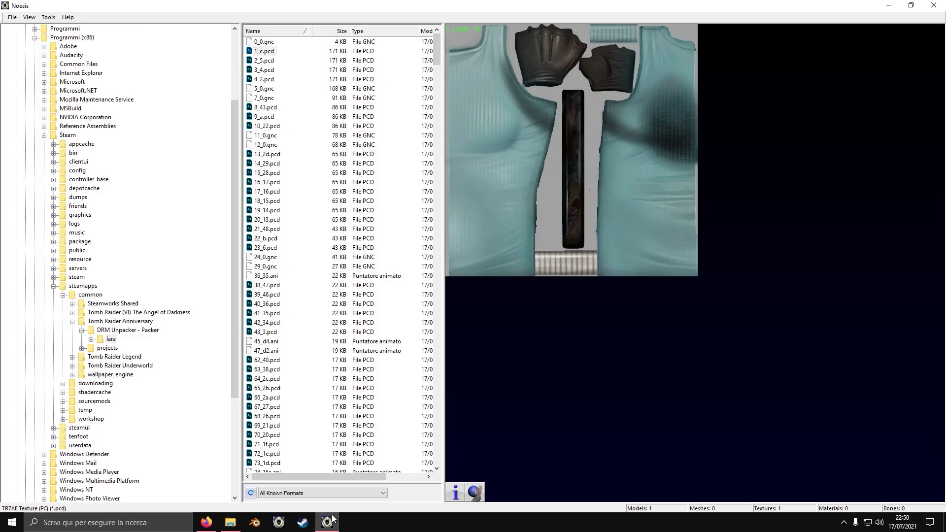
pyautogui.click(933, 4)
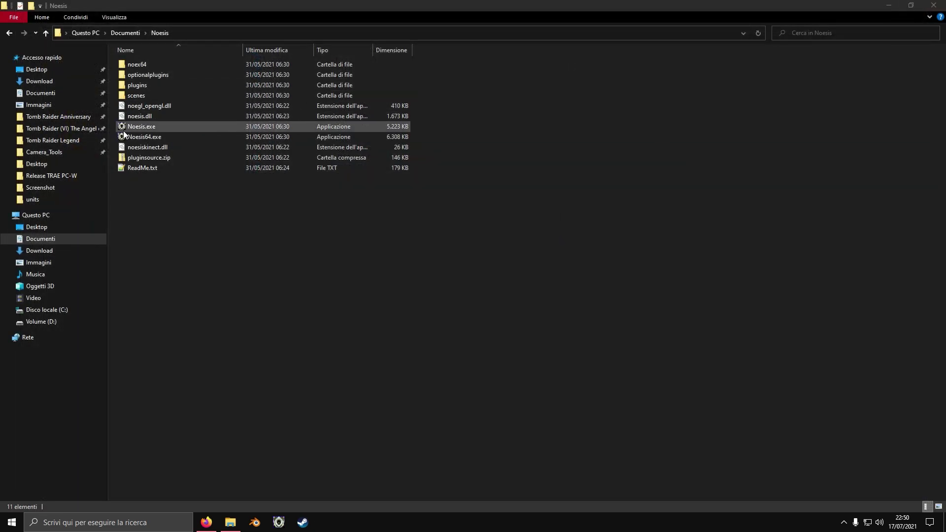
# Step: Open the unpacked lara folder inside Tomb Raider Anniversary's "DRM Unpacker - Packer" folder
pyautogui.click(59, 117)
pyautogui.doubleClick(170, 63)
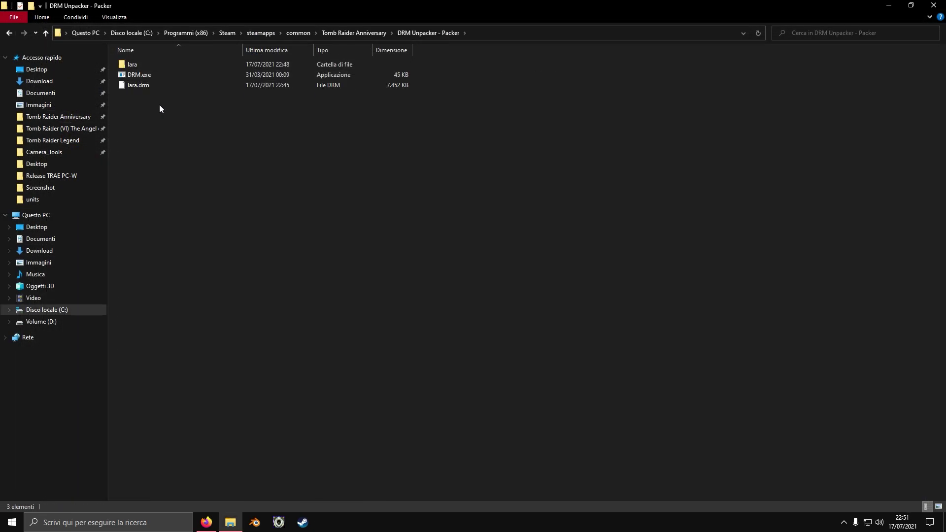
pyautogui.doubleClick(152, 64)
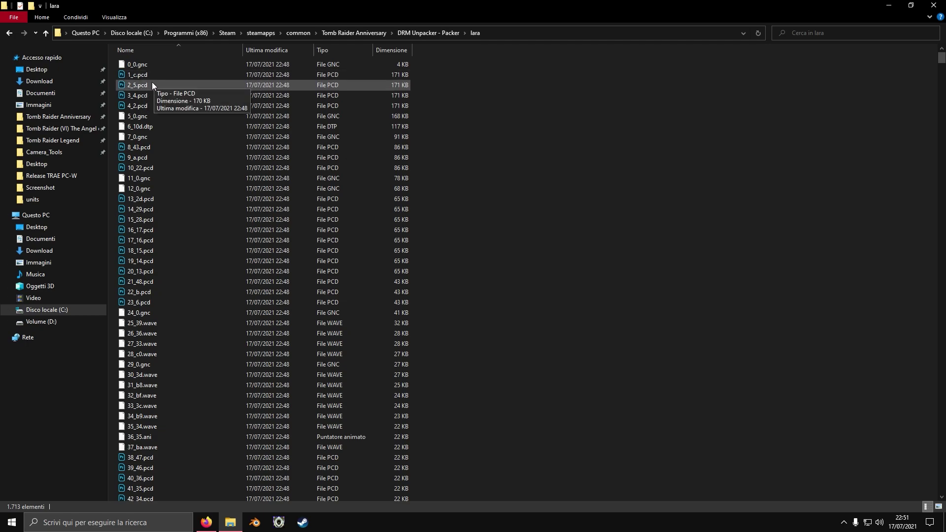
# Step: Open the plugins\python folder of the Noesis installation in Documents and look over its format scripts
pyautogui.click(78, 94)
pyautogui.doubleClick(135, 116)
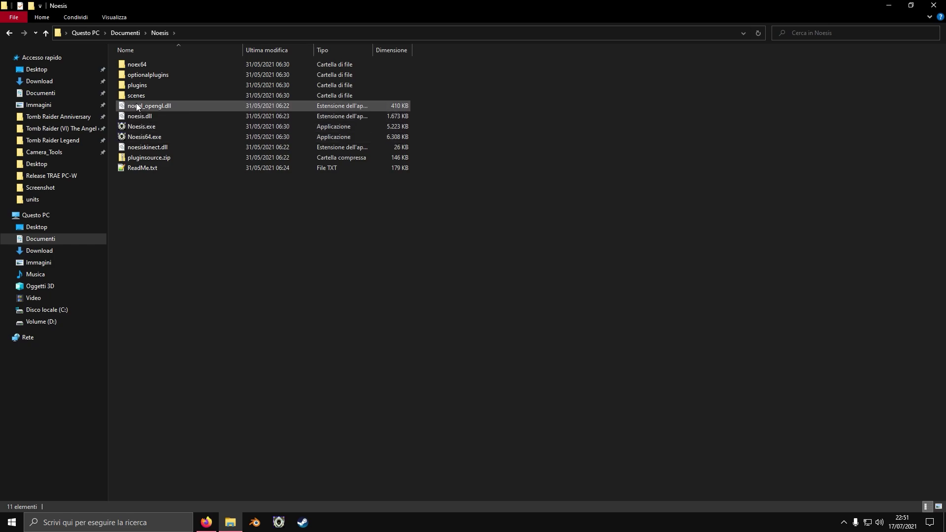
pyautogui.doubleClick(135, 86)
pyautogui.doubleClick(138, 62)
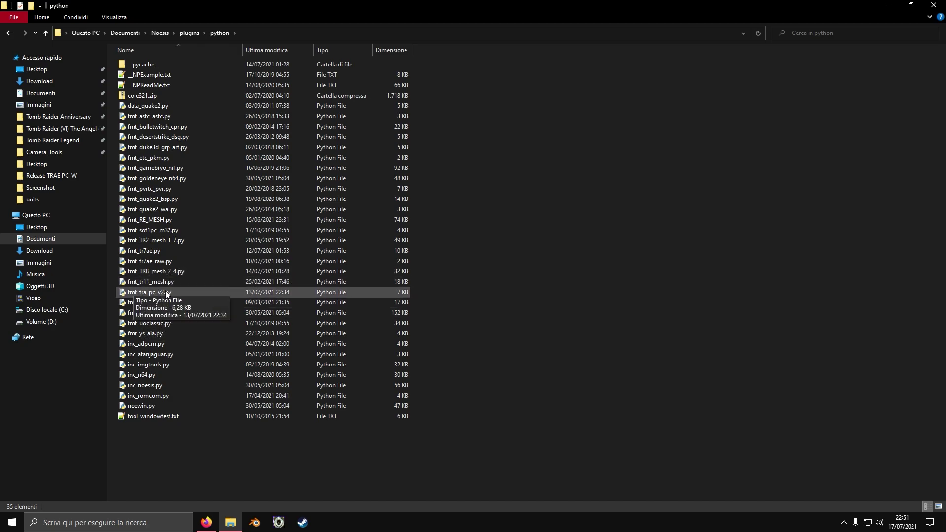
# Step: Return to the main Noesis folder, launch Noesis64.exe, and dismiss the Debug Log
pyautogui.click(182, 33)
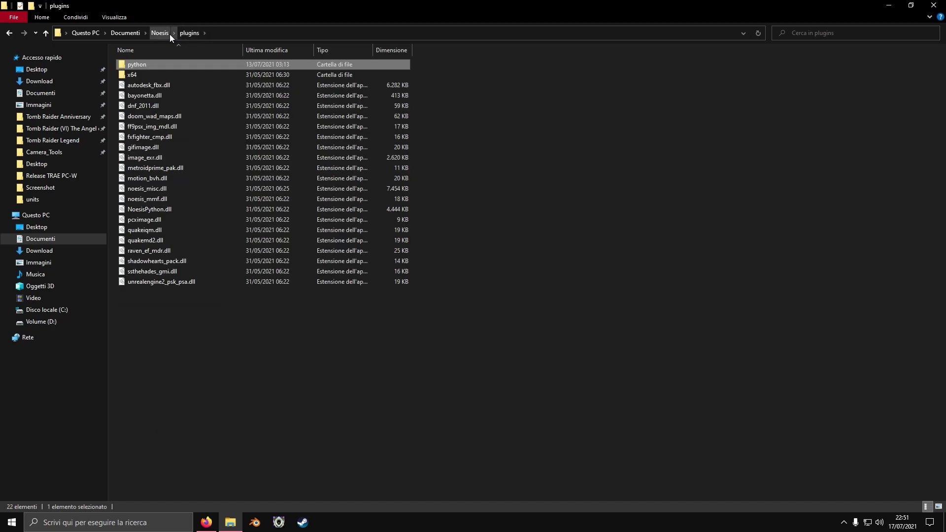
pyautogui.click(168, 33)
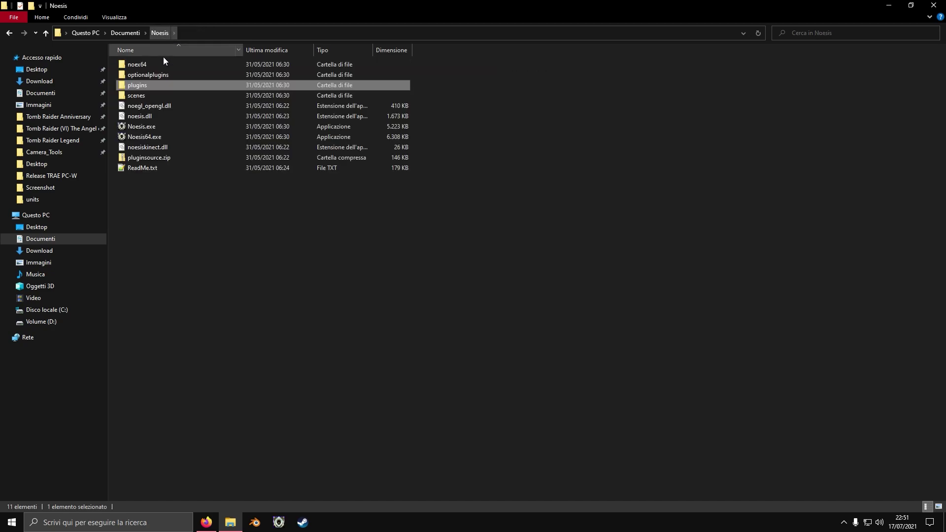
pyautogui.doubleClick(148, 137)
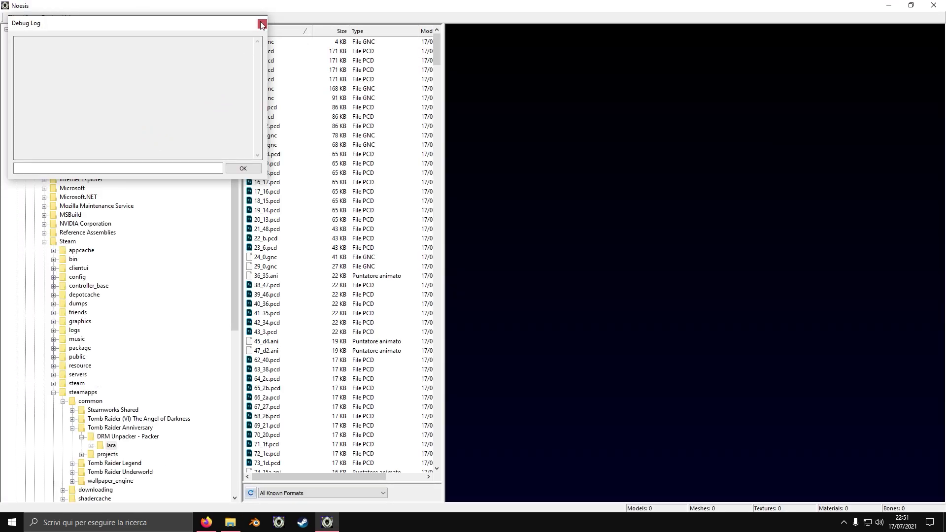
pyautogui.click(262, 24)
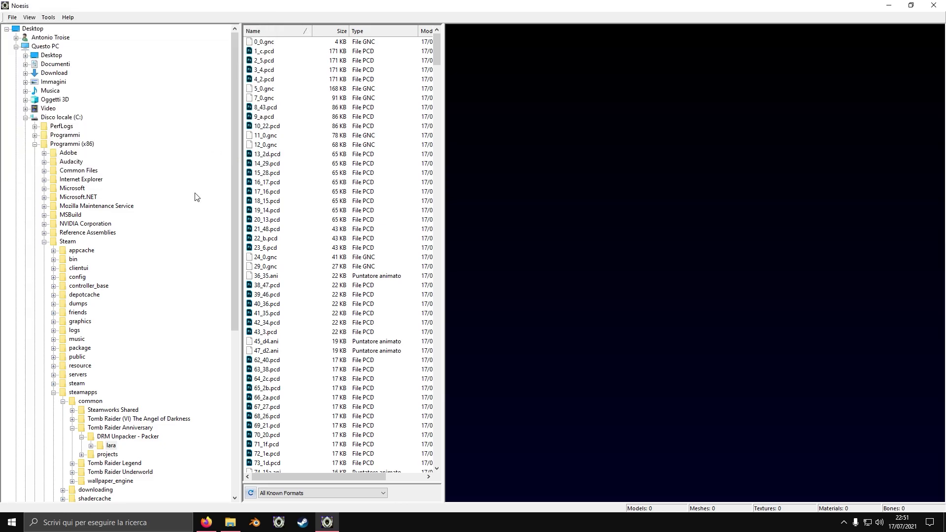
# Step: Switch to File Explorer and look through Noesis's plugins\python folder again, ending back in Documents
pyautogui.click(231, 522)
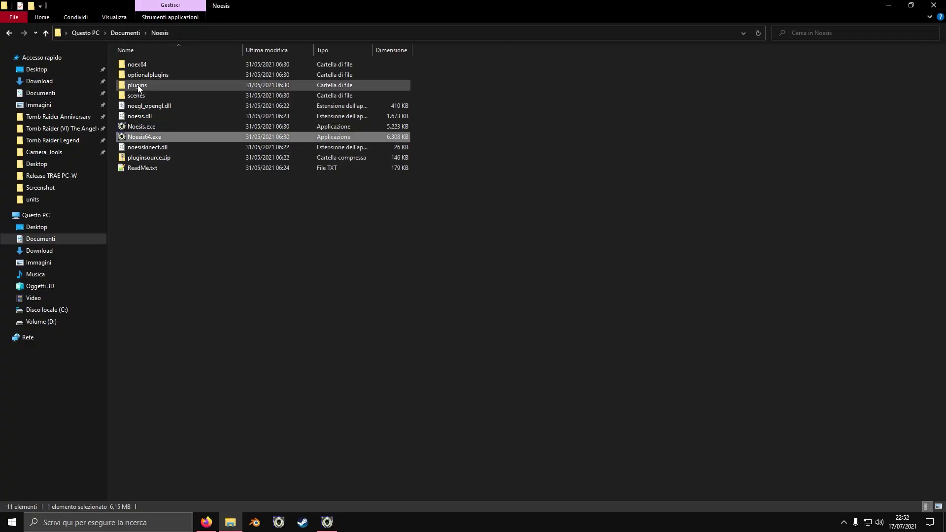
pyautogui.doubleClick(138, 85)
pyautogui.doubleClick(141, 62)
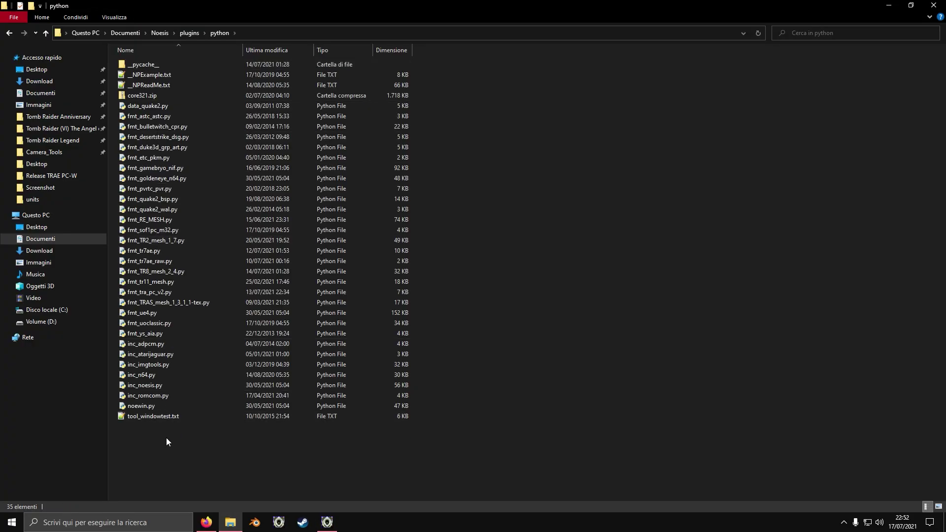
pyautogui.click(131, 33)
# Step: Switch to Noesis and preview the textures 1_c.pcd and 2_5.pcd and the mesh 5_0.gnc from the lara folder
pyautogui.click(327, 523)
pyautogui.scroll(-5, 166, 191)
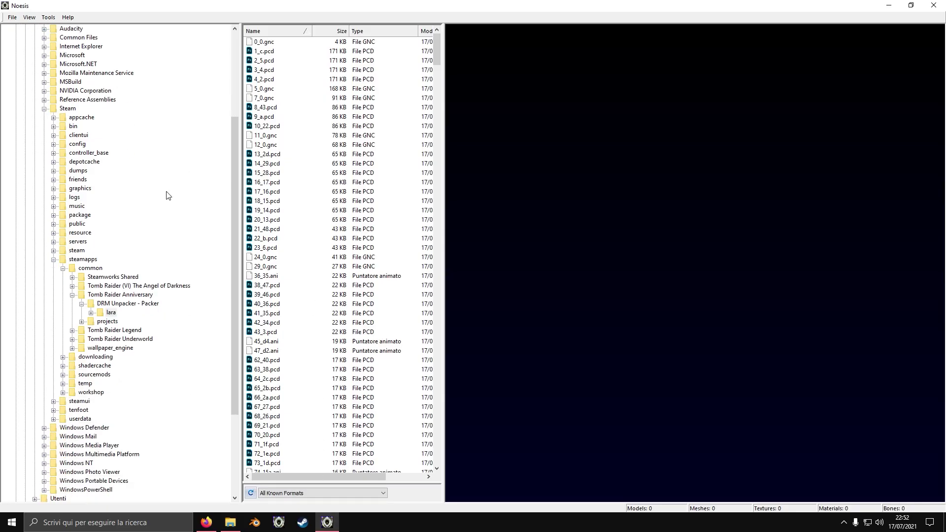
pyautogui.click(269, 52)
pyautogui.click(466, 147)
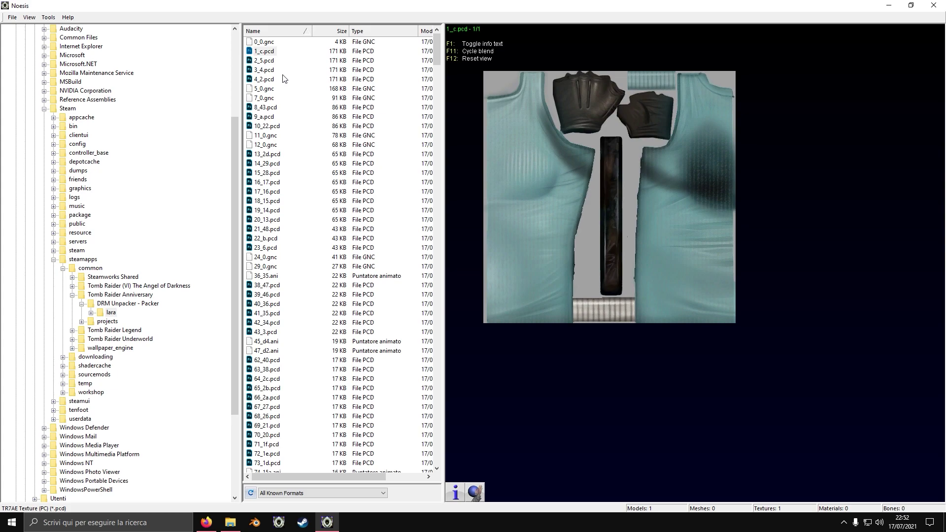
pyautogui.click(265, 61)
pyautogui.click(255, 91)
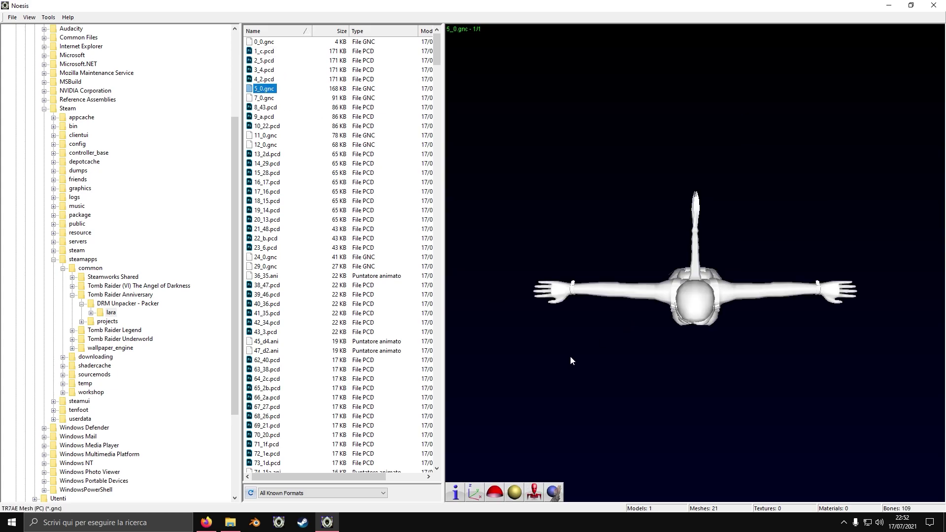
pyautogui.click(662, 318)
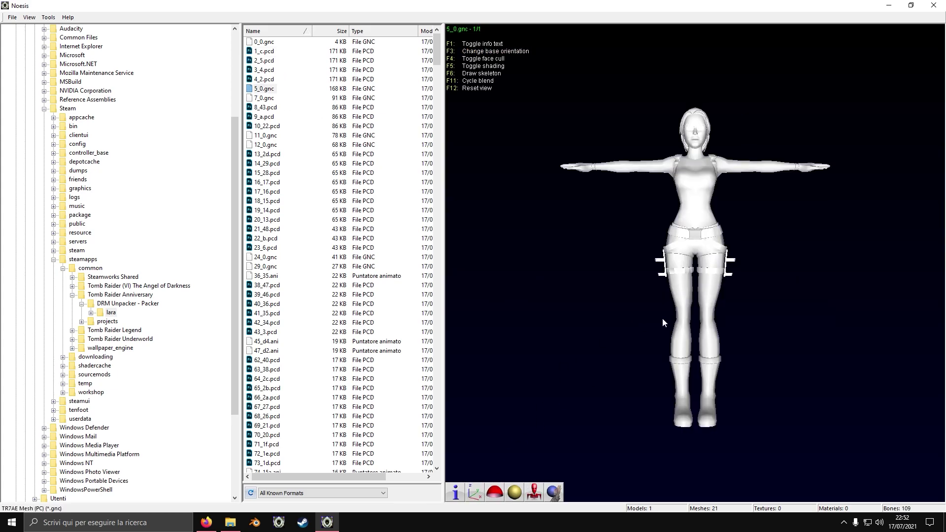
# Step: Preview the textured Lara model by loading lara.drm from the "DRM Unpacker - Packer" folder
pyautogui.click(114, 304)
pyautogui.click(265, 42)
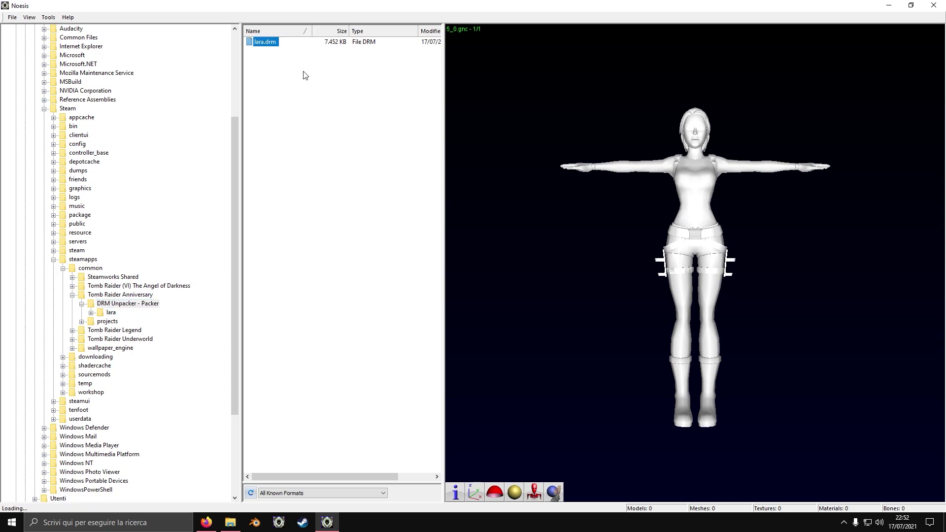
pyautogui.click(475, 492)
pyautogui.moveTo(581, 328); pyautogui.dragTo(231, 342)
# Step: Open the lara folder and preview the shirt texture 1_c.pcd
pyautogui.click(109, 313)
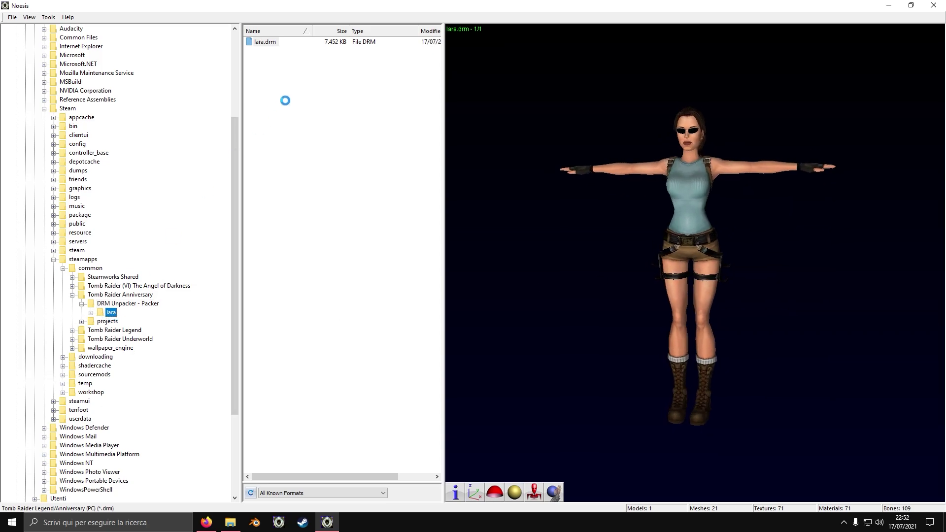
pyautogui.click(265, 51)
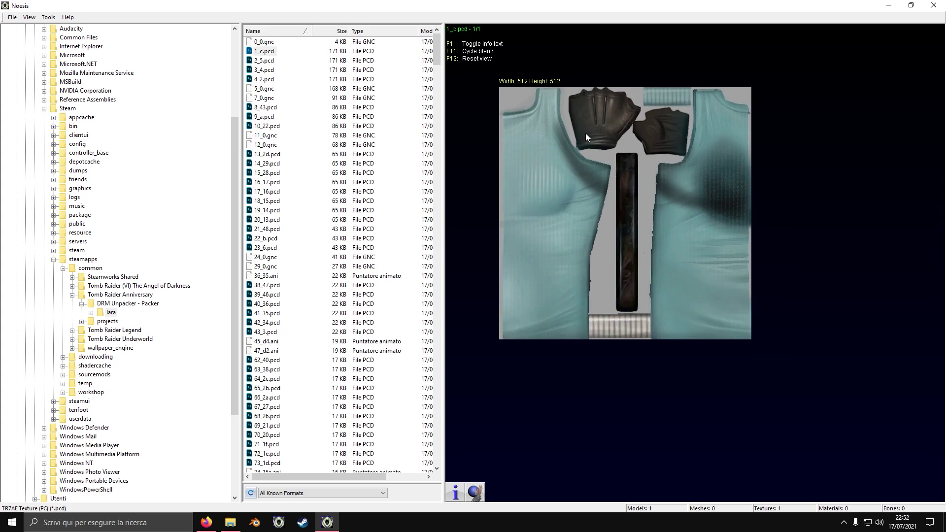
pyautogui.click(265, 51)
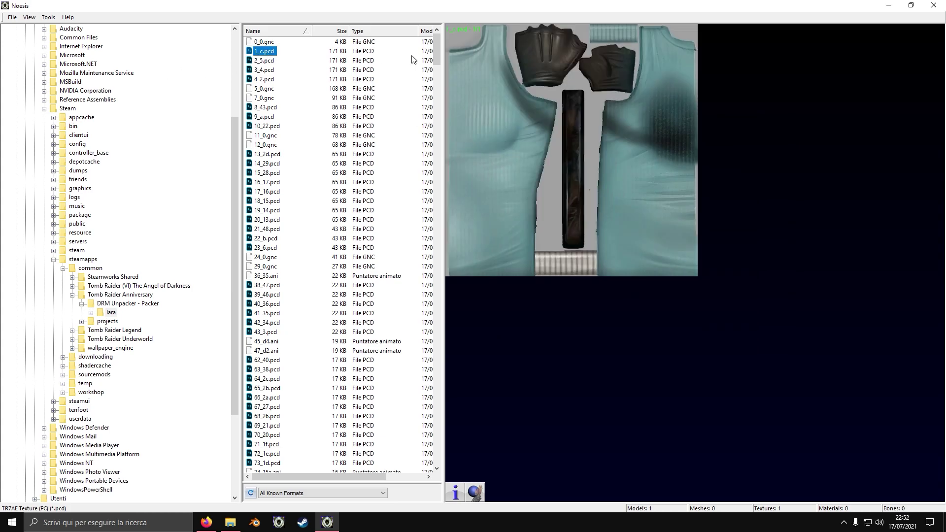
# Step: Export the 1_c.pcd texture to the Desktop as Lara_Shirt.tga, replacing the existing file
pyautogui.click(13, 17)
pyautogui.click(25, 36)
pyautogui.click(573, 195)
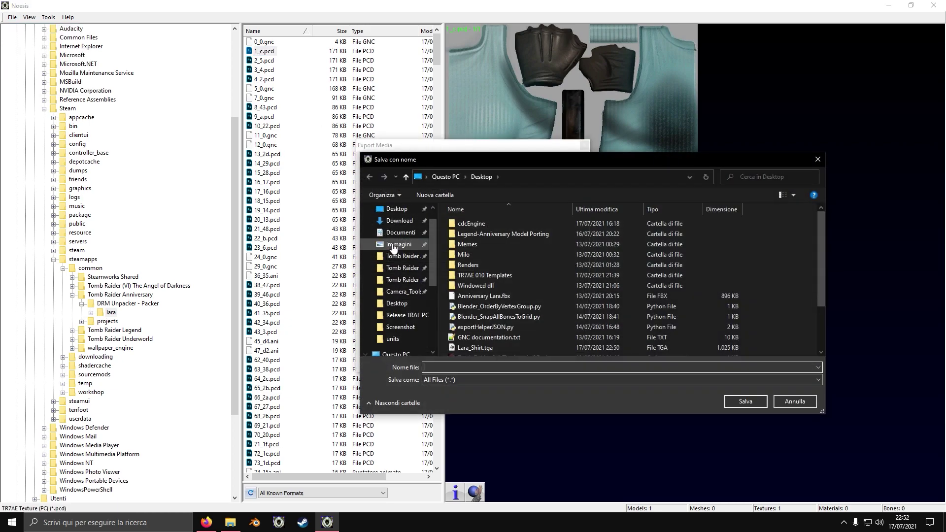
pyautogui.click(441, 372)
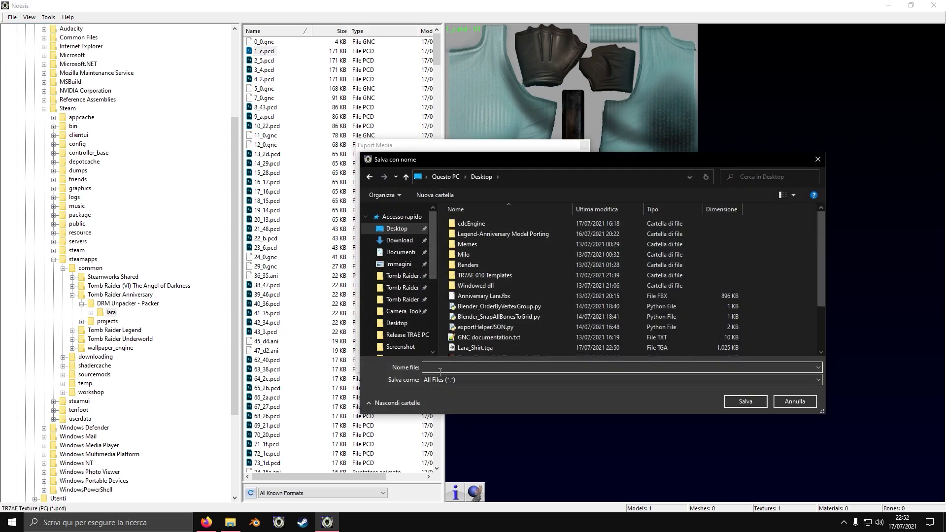
pyautogui.write('L')
pyautogui.click(471, 342)
pyautogui.doubleClick(469, 347)
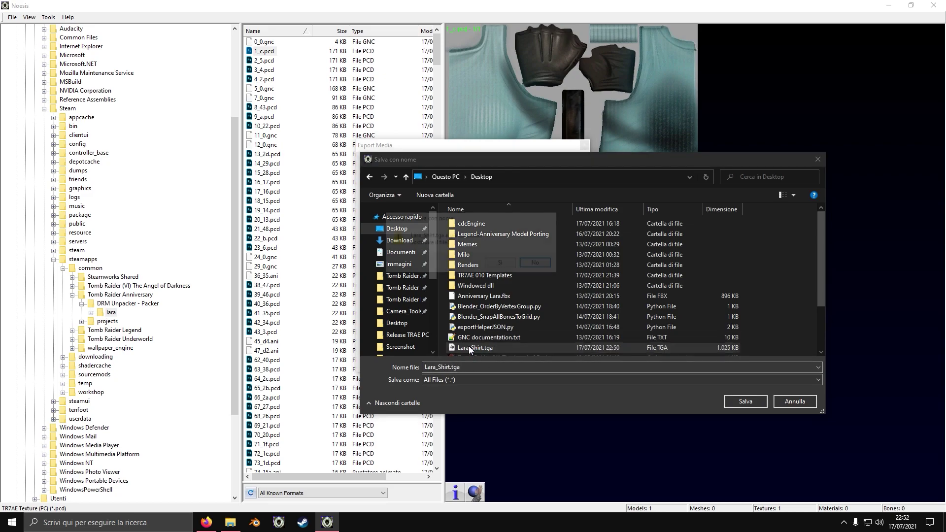
pyautogui.click(501, 268)
pyautogui.click(518, 359)
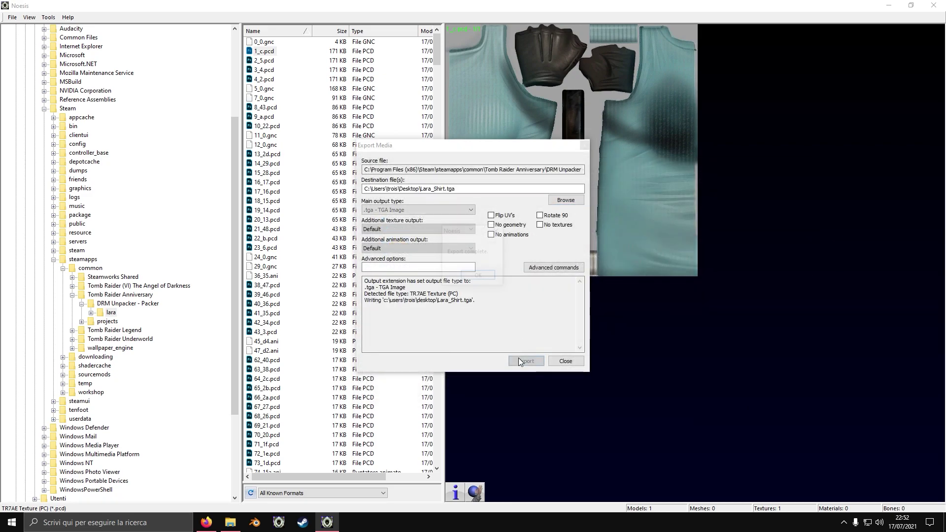
pyautogui.click(474, 274)
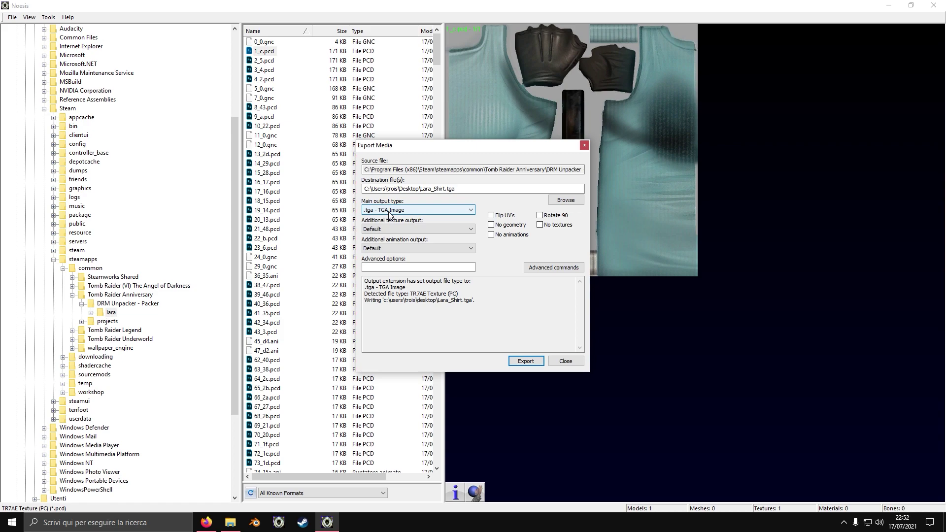
pyautogui.click(585, 145)
# Step: Open Lara_Shirt.tga from the desktop in Photoshop, unlock its Background layer, and display the channels
pyautogui.click(945, 531)
pyautogui.click(51, 313)
pyautogui.doubleClick(52, 316)
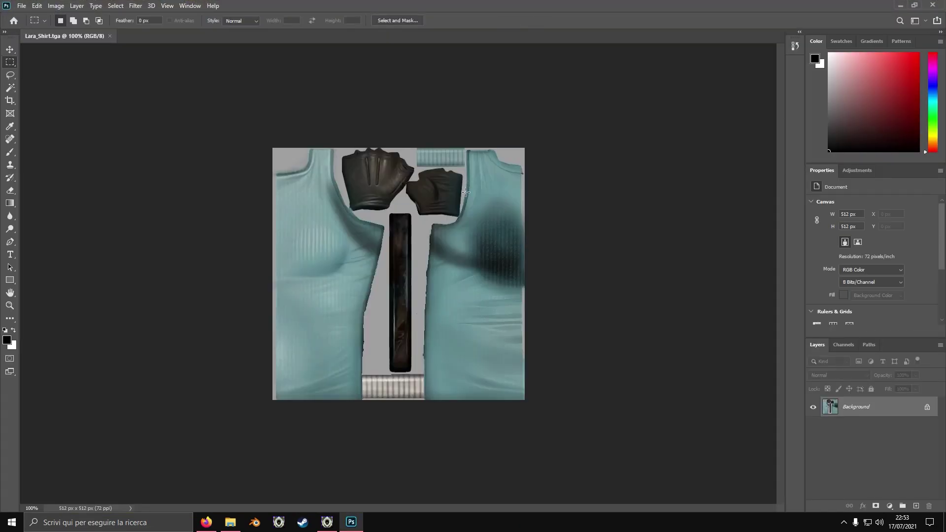
pyautogui.click(927, 406)
pyautogui.click(839, 345)
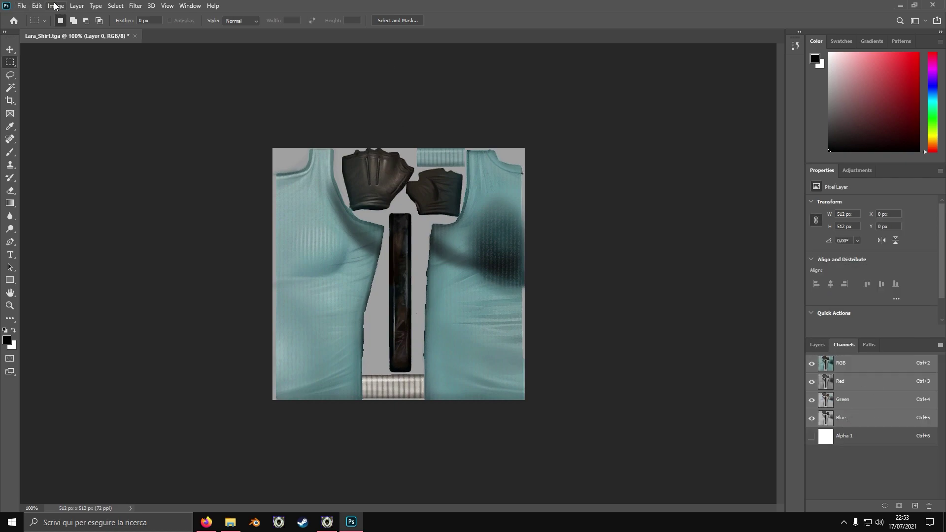
pyautogui.click(77, 5)
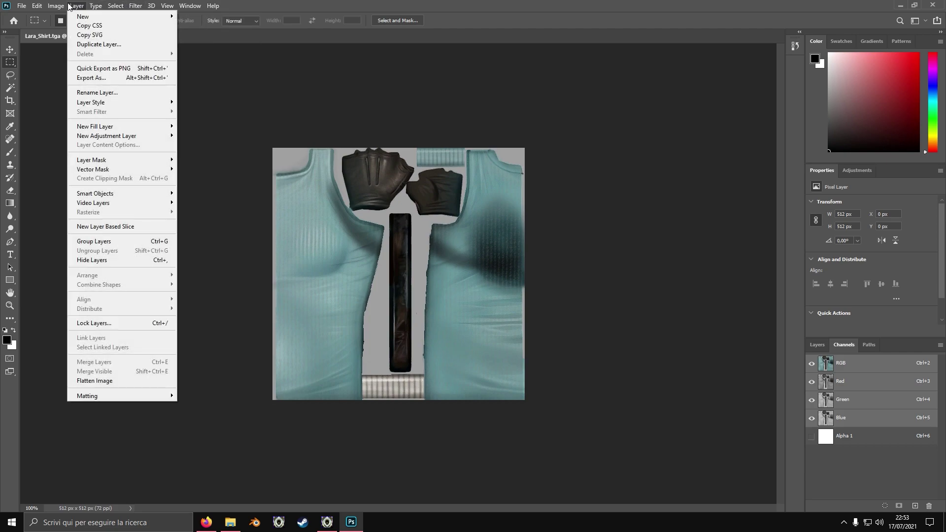
pyautogui.moveTo(57, 6)
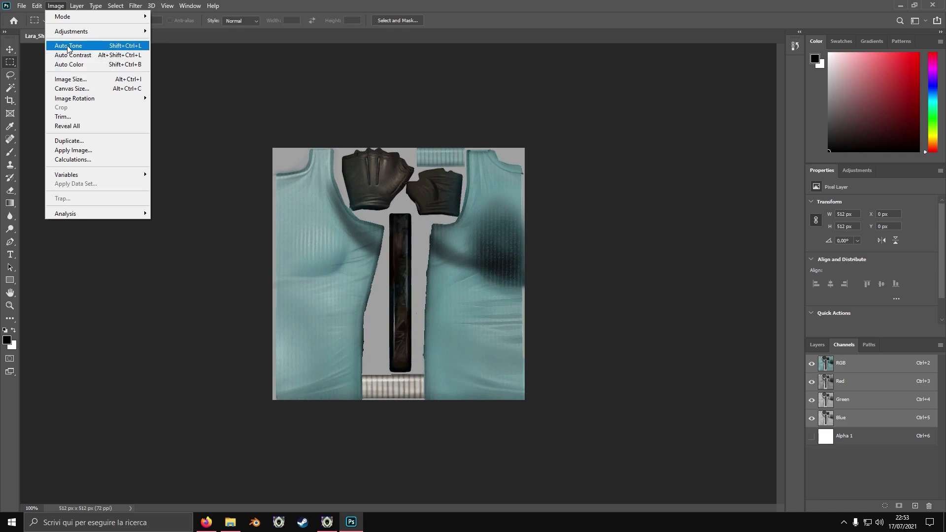
pyautogui.moveTo(89, 31)
pyautogui.click(168, 32)
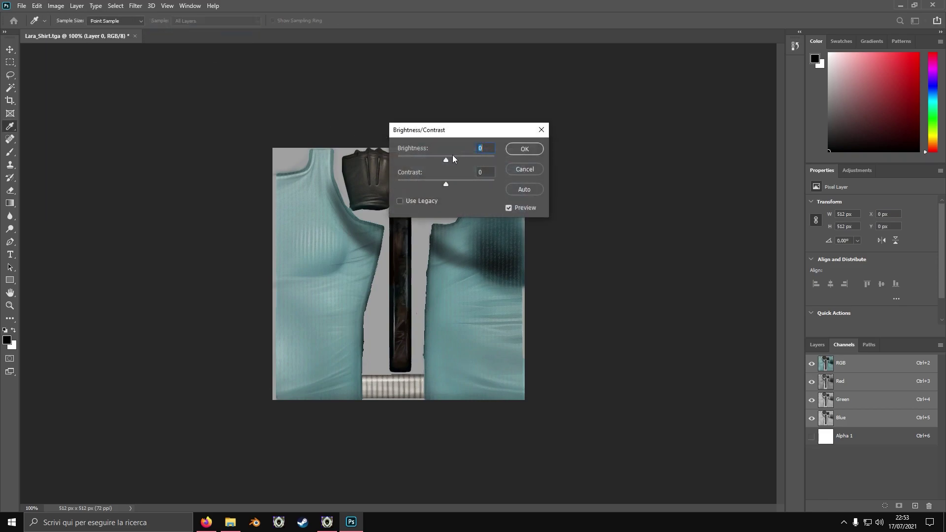
pyautogui.moveTo(453, 157); pyautogui.dragTo(488, 160)
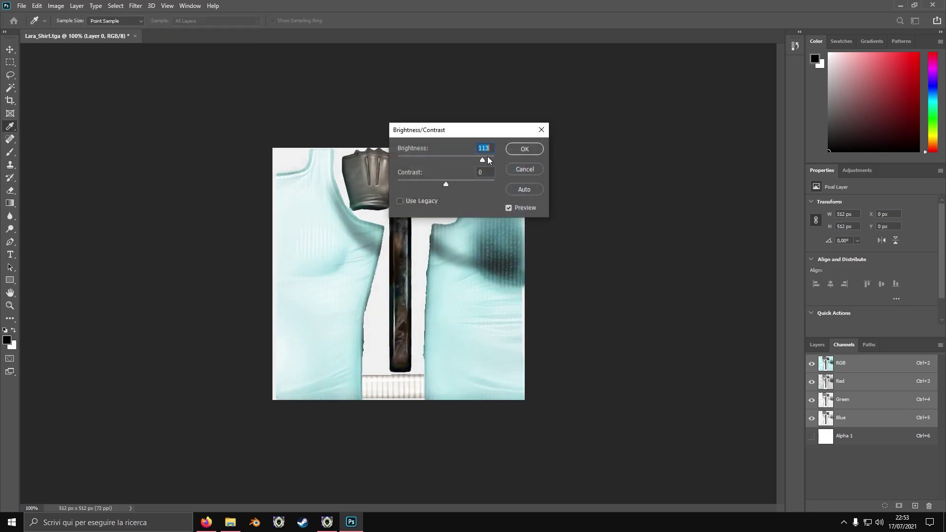
pyautogui.click(541, 131)
# Step: Recolour the shirt texture red with Hue/Saturation: hue -180, saturation +64, lightness -14
pyautogui.click(75, 5)
pyautogui.moveTo(56, 6)
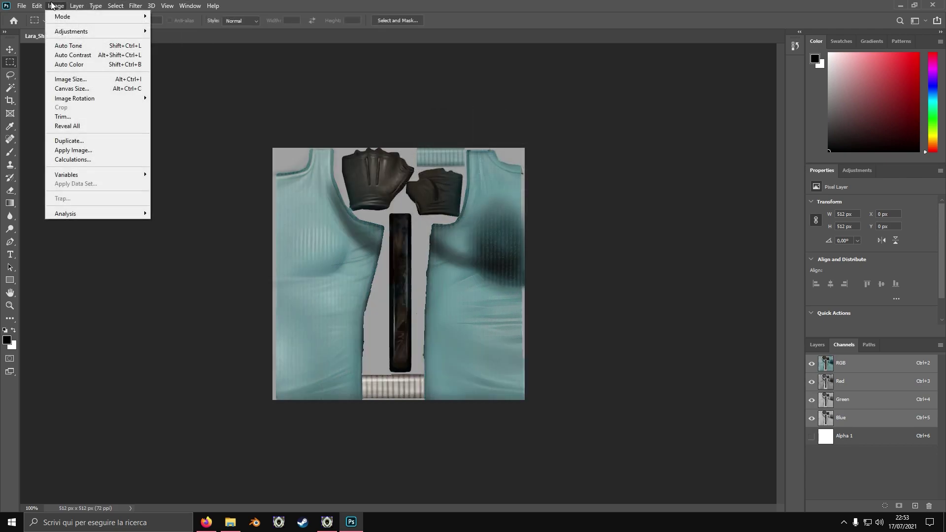
pyautogui.moveTo(76, 31)
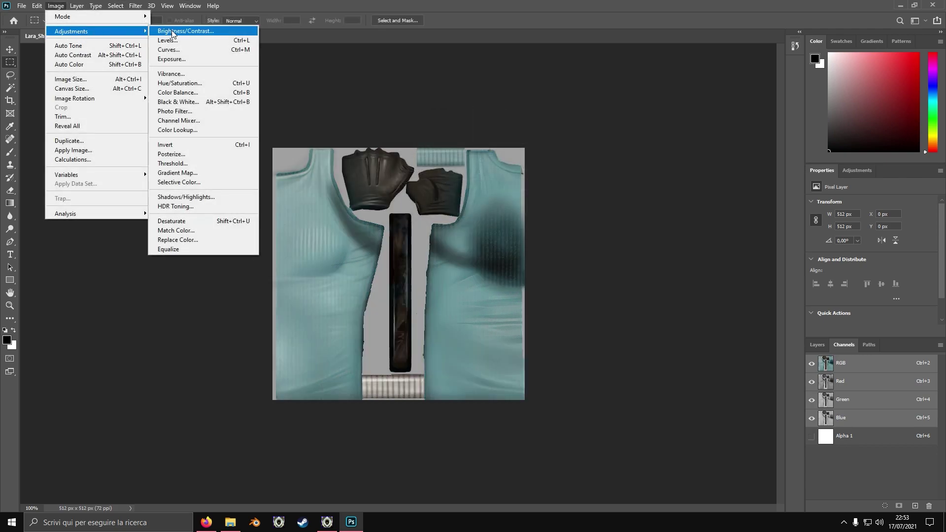
pyautogui.click(180, 82)
pyautogui.moveTo(444, 196); pyautogui.dragTo(478, 200)
pyautogui.moveTo(446, 171); pyautogui.dragTo(392, 172)
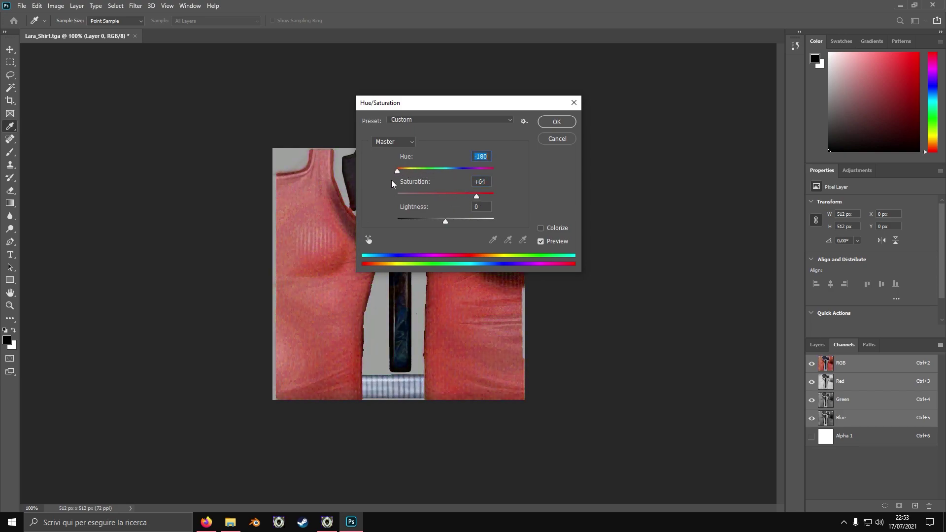
pyautogui.moveTo(450, 221)
pyautogui.mouseDown()
pyautogui.moveTo(481, 221)
pyautogui.moveTo(440, 222)
pyautogui.mouseUp()
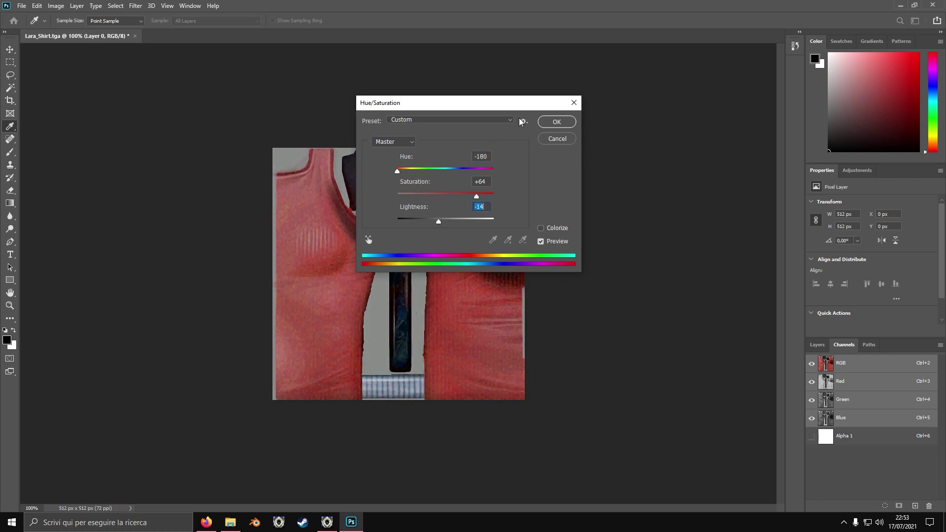
pyautogui.click(556, 122)
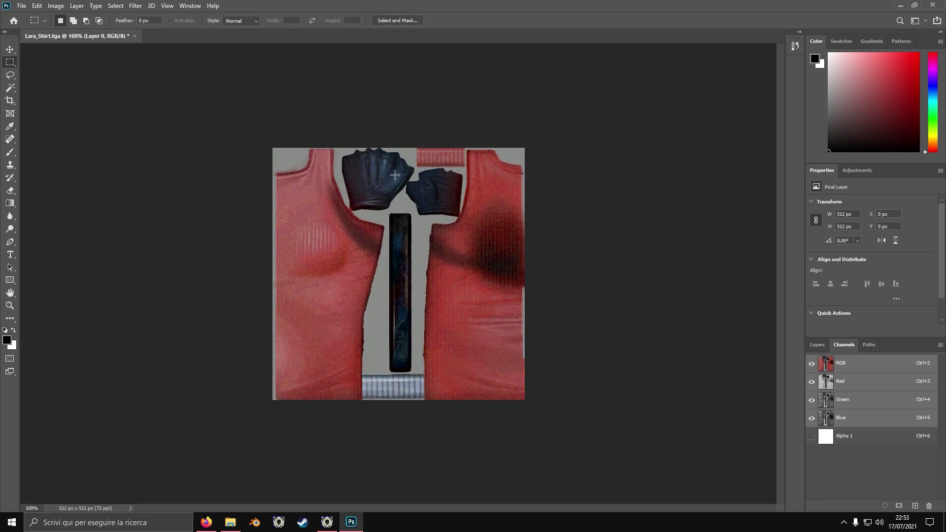
# Step: Save the recoloured texture as the Targa file Lara_Shirt.tga in the "DRM Unpacker - Packer" folder
pyautogui.hotkey('ctrl', 'shift', 's')
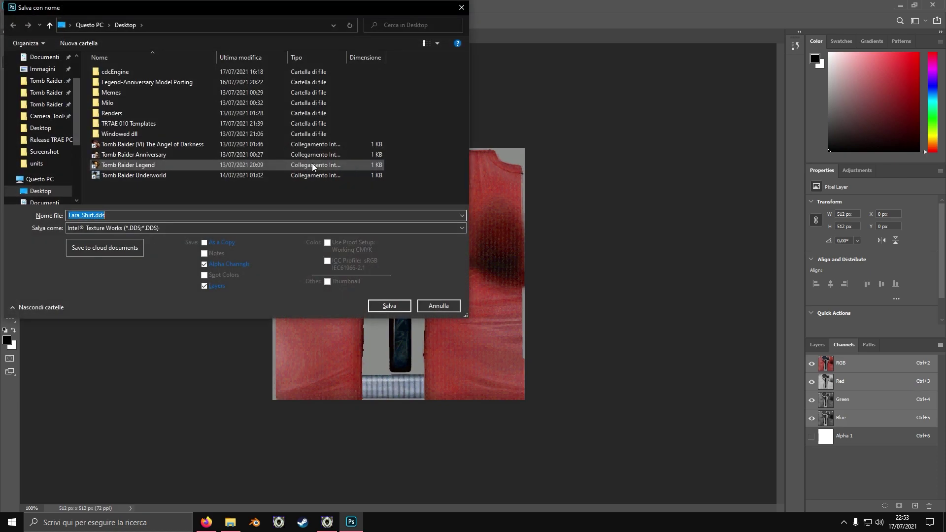
pyautogui.scroll(1, 49, 133)
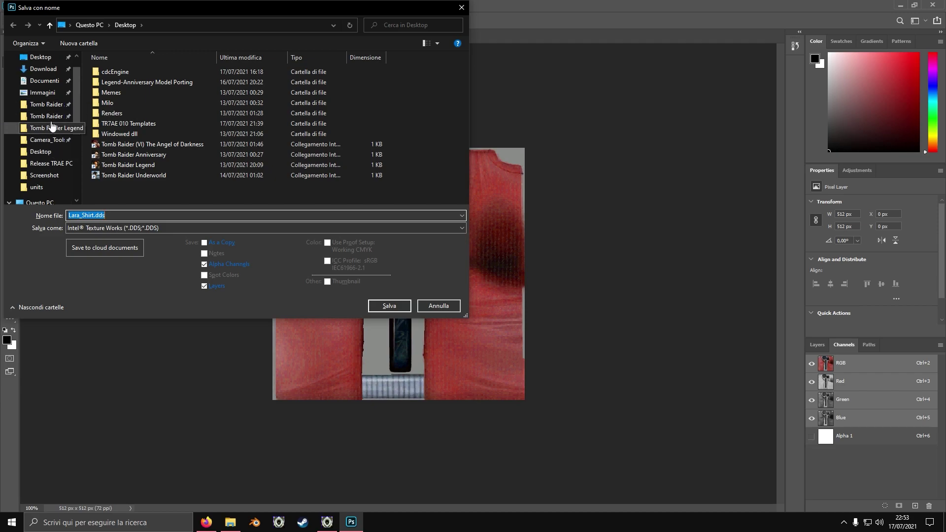
pyautogui.click(47, 105)
pyautogui.doubleClick(137, 74)
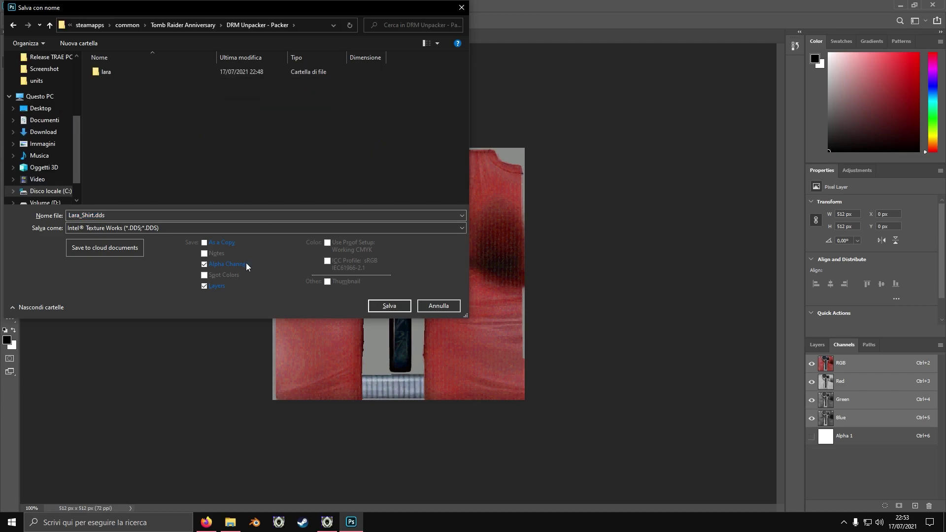
pyautogui.click(112, 228)
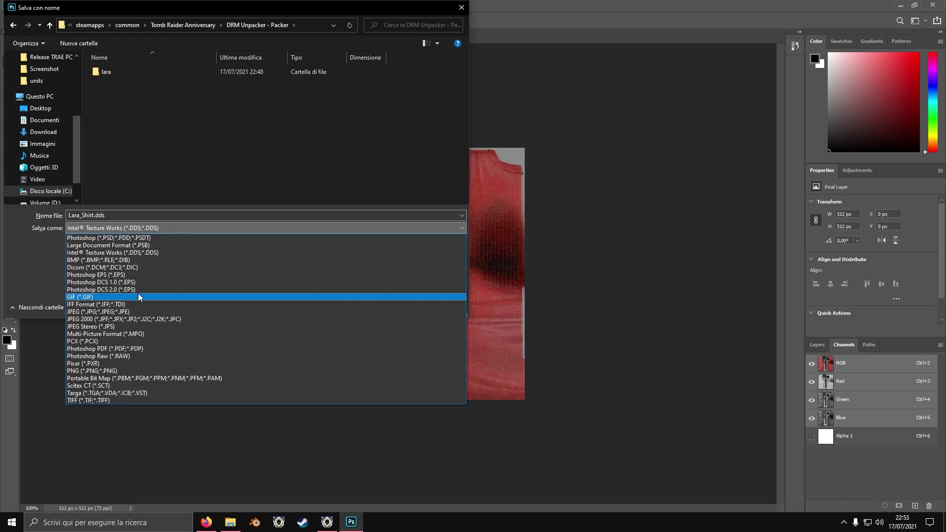
pyautogui.click(120, 393)
pyautogui.click(372, 305)
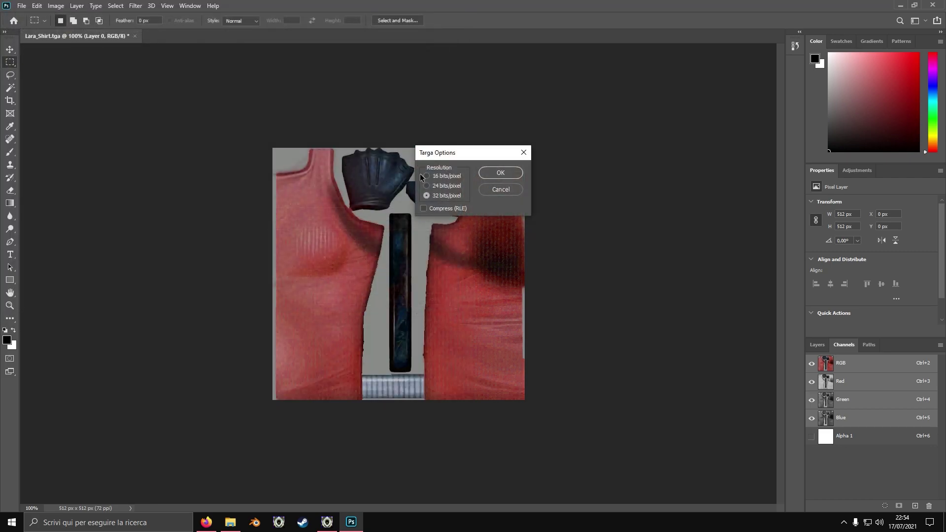
pyautogui.click(499, 173)
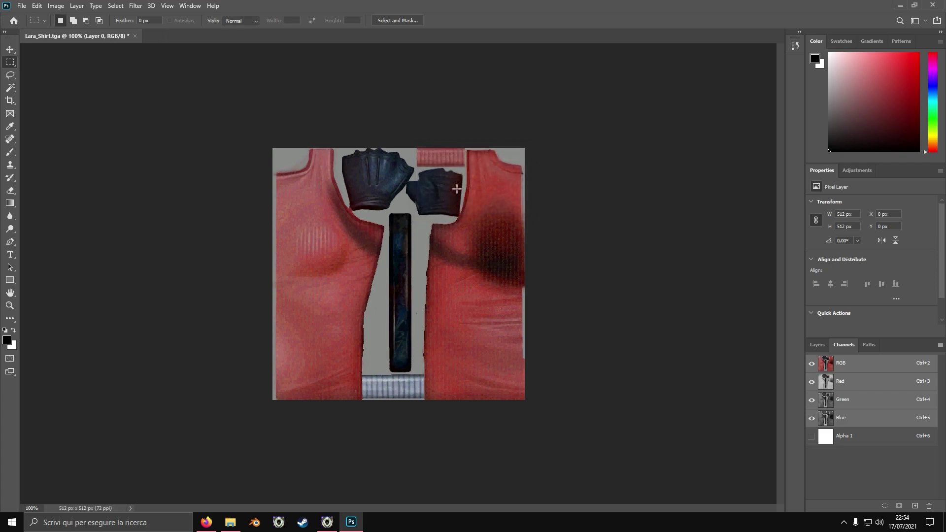
# Step: Save the texture again over Lara_Shirt.tga in "DRM Unpacker - Packer" as a 32 bits/pixel Targa with RLE compression
pyautogui.click(22, 5)
pyautogui.click(44, 124)
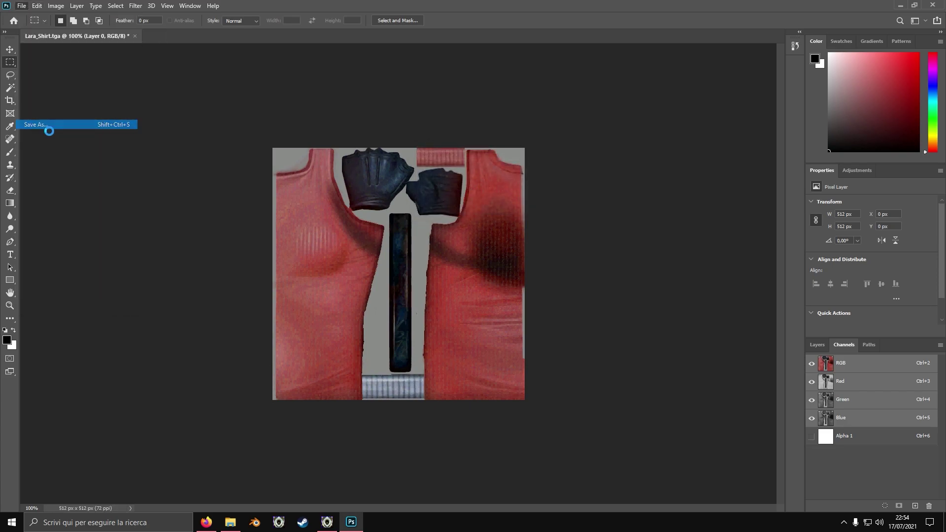
pyautogui.scroll(2, 47, 128)
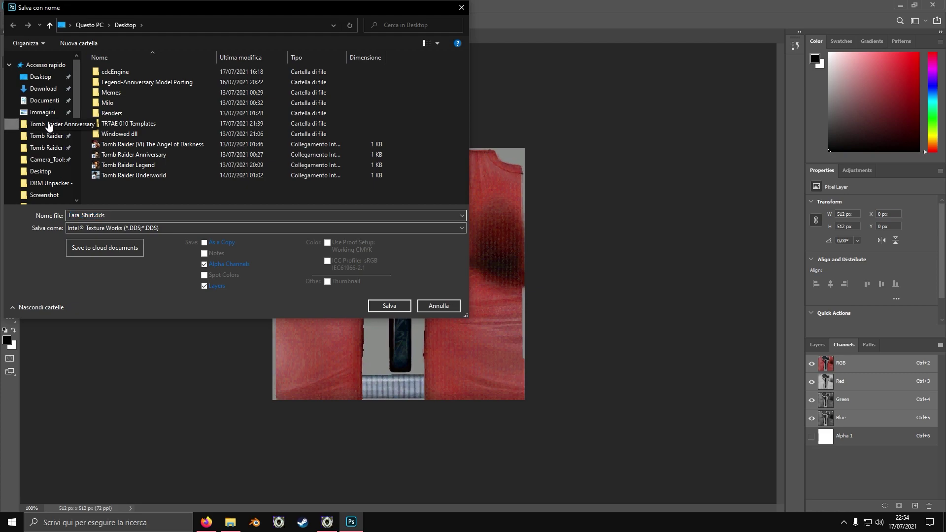
pyautogui.click(47, 124)
pyautogui.doubleClick(126, 71)
pyautogui.click(173, 228)
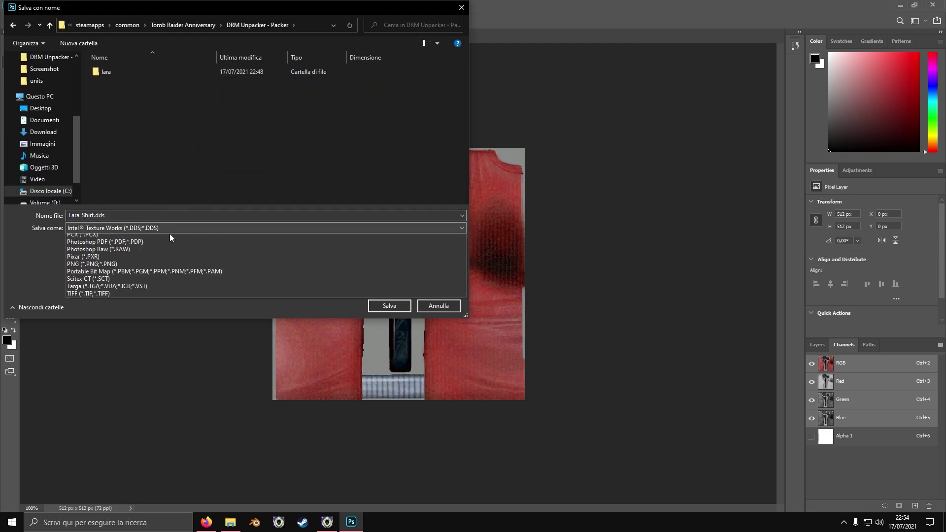
pyautogui.click(103, 383)
pyautogui.doubleClick(113, 81)
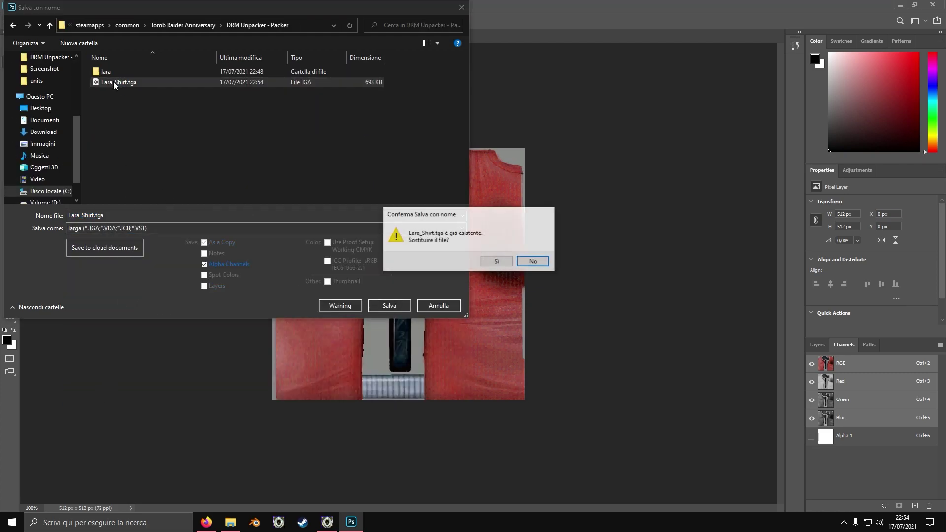
pyautogui.click(484, 262)
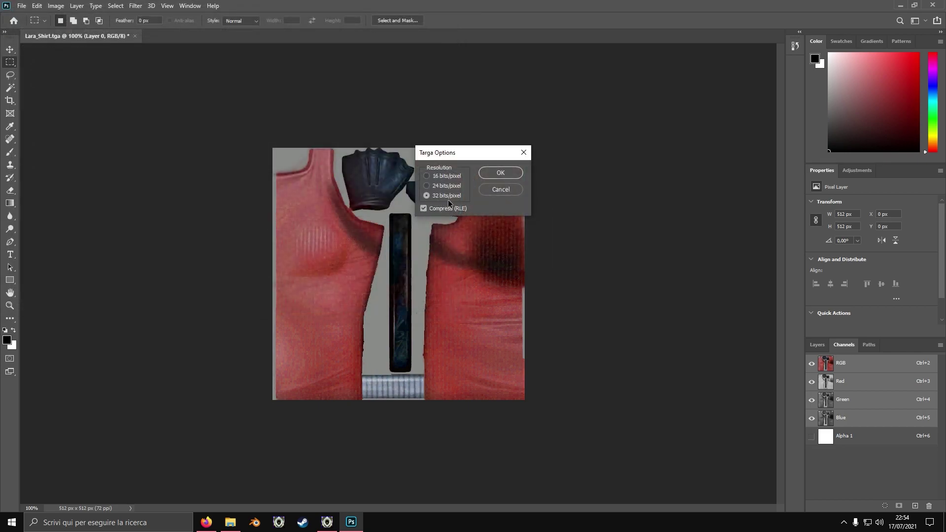
pyautogui.click(493, 173)
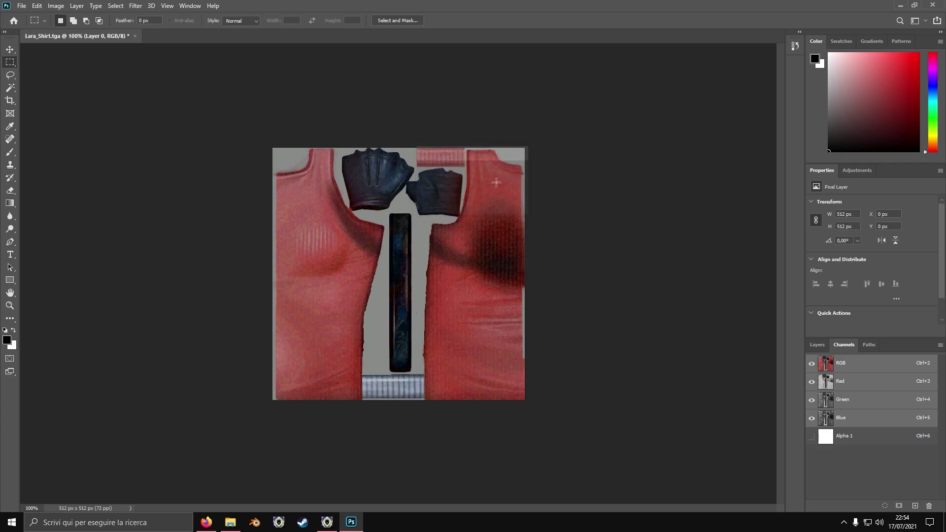
# Step: Switch to Noesis and preview the edited Lara_Shirt.tga in the "DRM Unpacker - Packer" folder
pyautogui.click(327, 522)
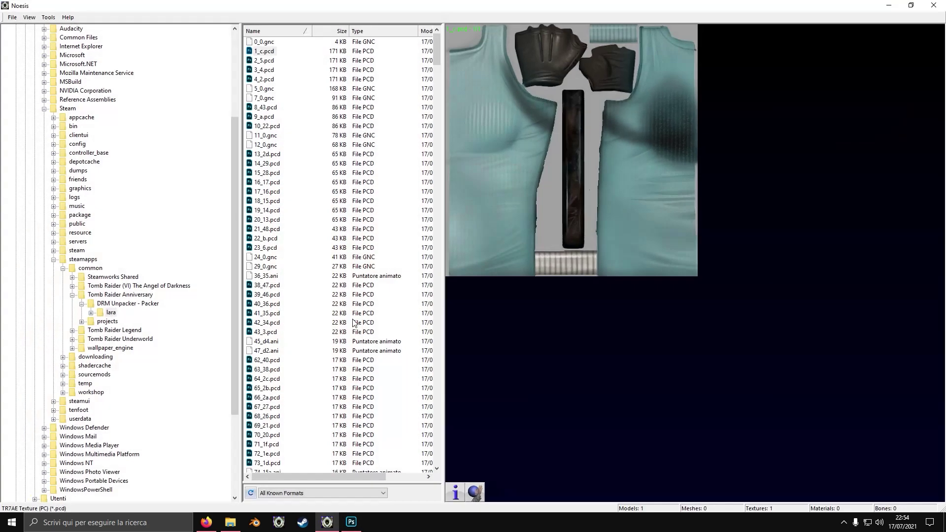
pyautogui.click(129, 304)
pyautogui.click(282, 55)
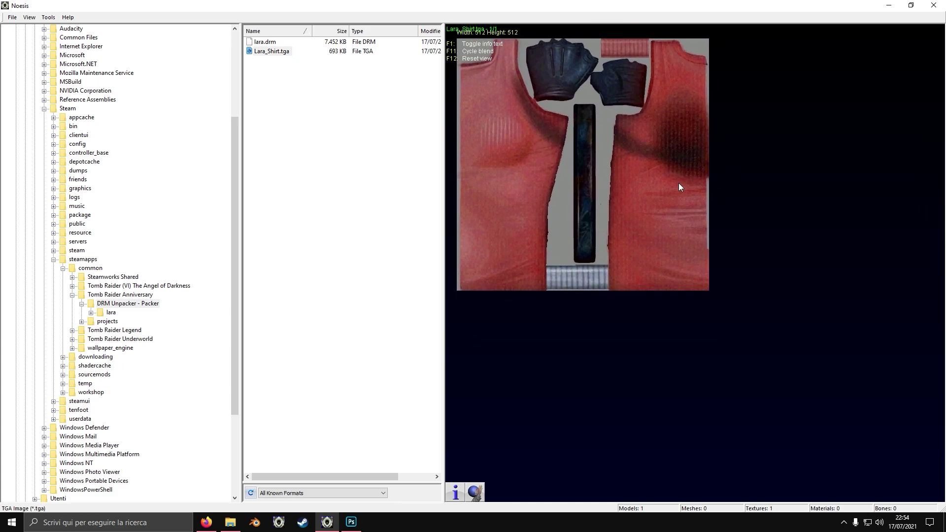
# Step: Start exporting Lara_Shirt.tga from Noesis with the main output type ".pcd - TR7AE Texture (PC)"
pyautogui.click(11, 18)
pyautogui.click(21, 40)
pyautogui.click(441, 212)
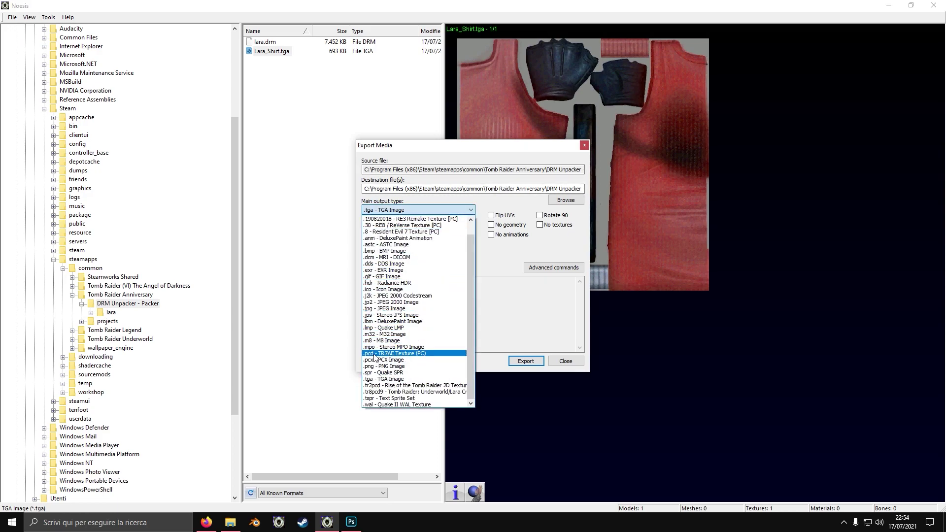
pyautogui.click(396, 354)
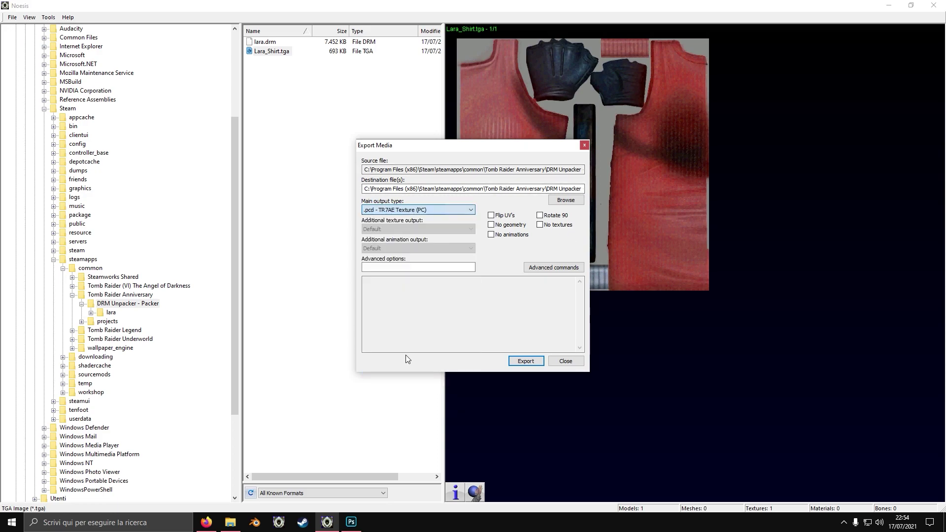
pyautogui.click(525, 361)
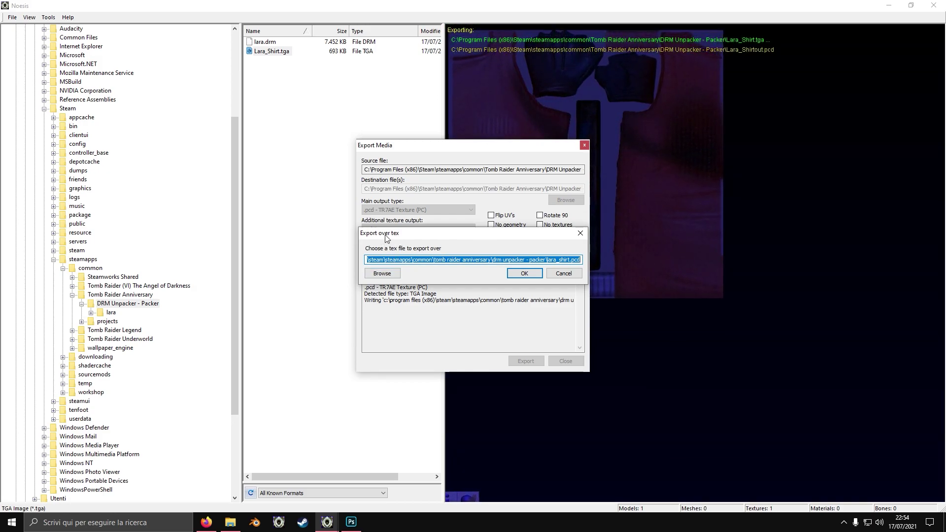
# Step: Choose 1_c.pcd in the "DRM Unpacker - Packer\lara" folder as the texture to export over and complete the export
pyautogui.click(381, 274)
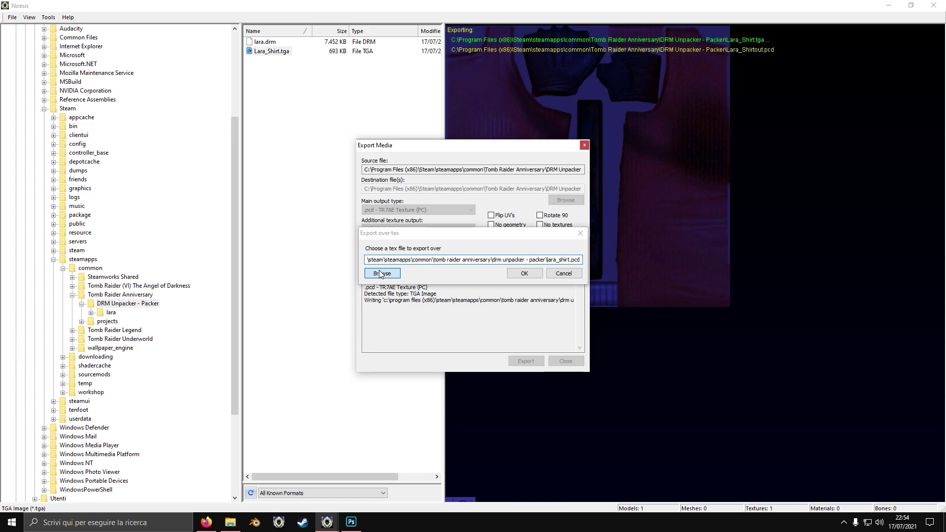
pyautogui.click(358, 240)
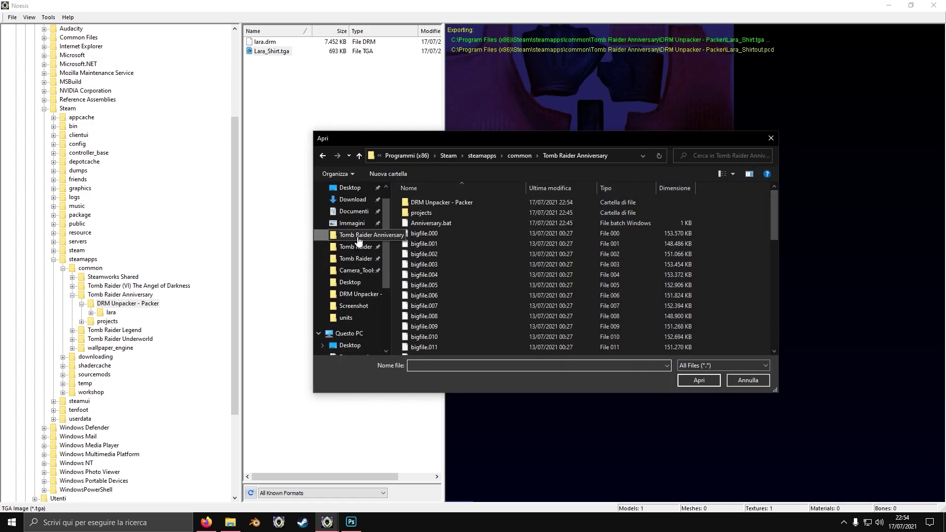
pyautogui.doubleClick(429, 204)
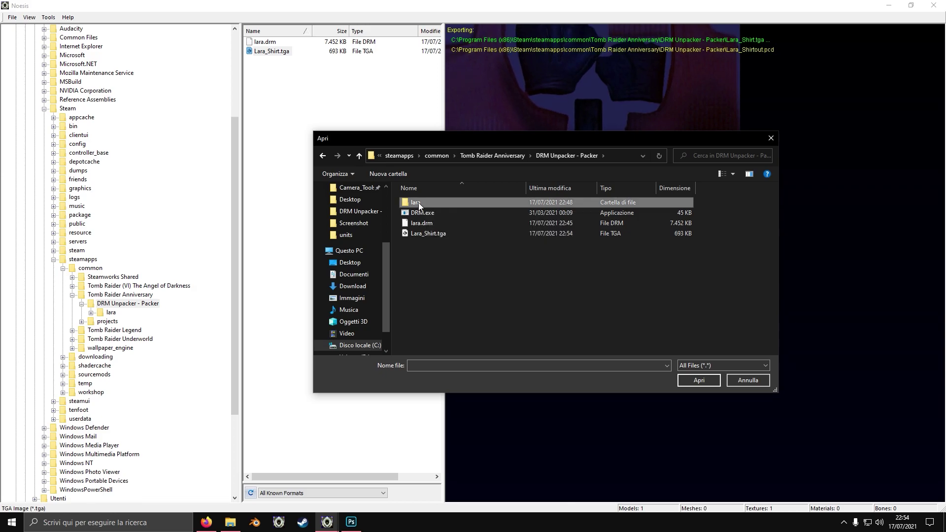
pyautogui.doubleClick(419, 202)
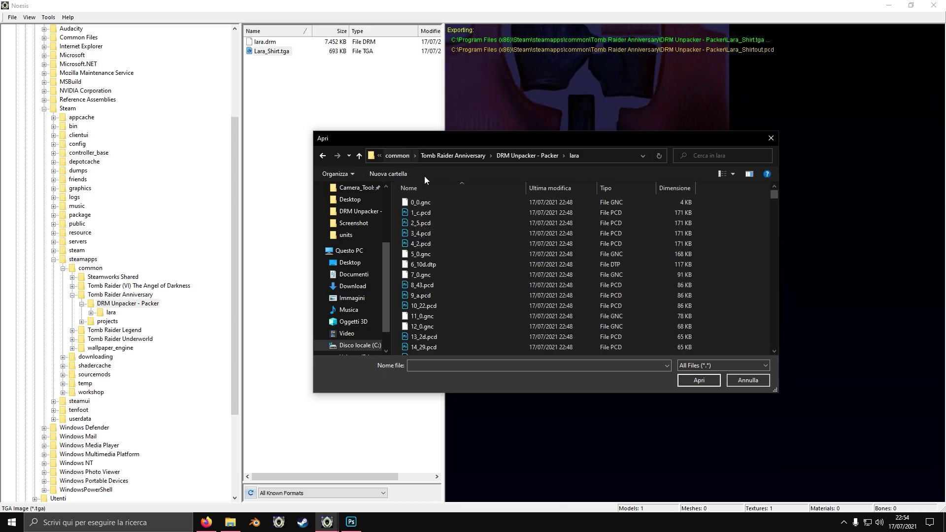
pyautogui.doubleClick(417, 214)
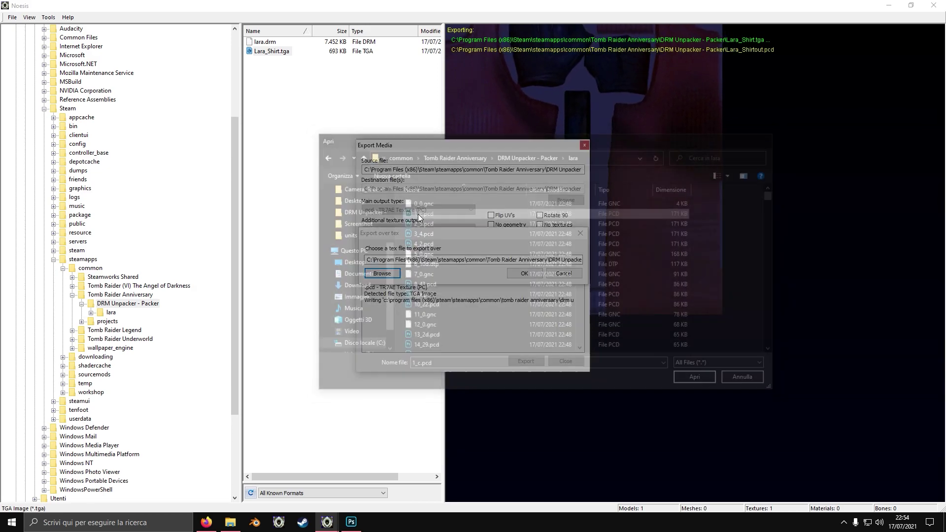
pyautogui.click(523, 274)
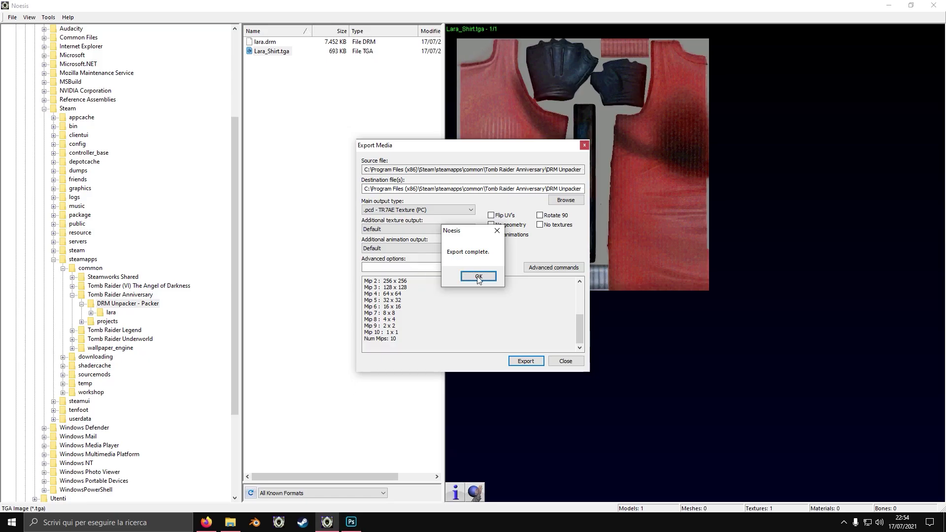
pyautogui.click(478, 277)
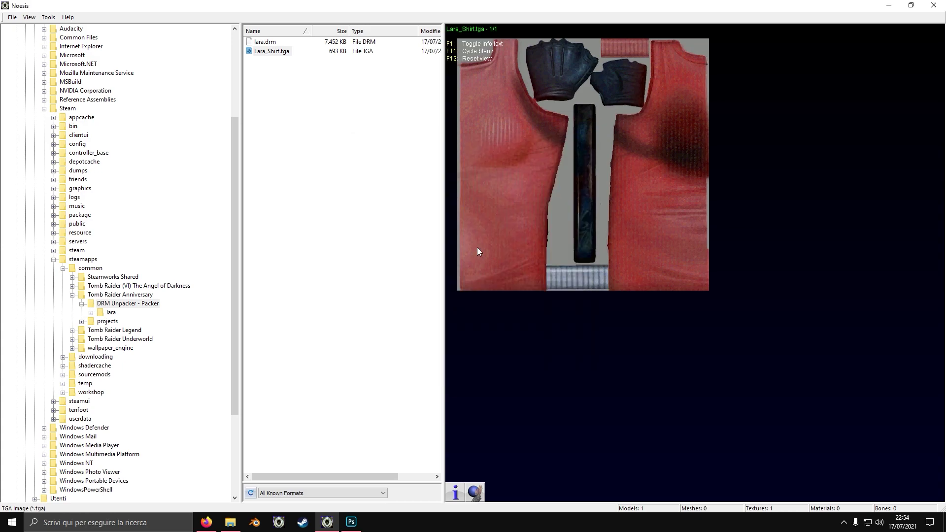
# Step: Refresh the file list and preview the exported Lara_Shirtout.pcd texture
pyautogui.click(250, 492)
pyautogui.click(291, 65)
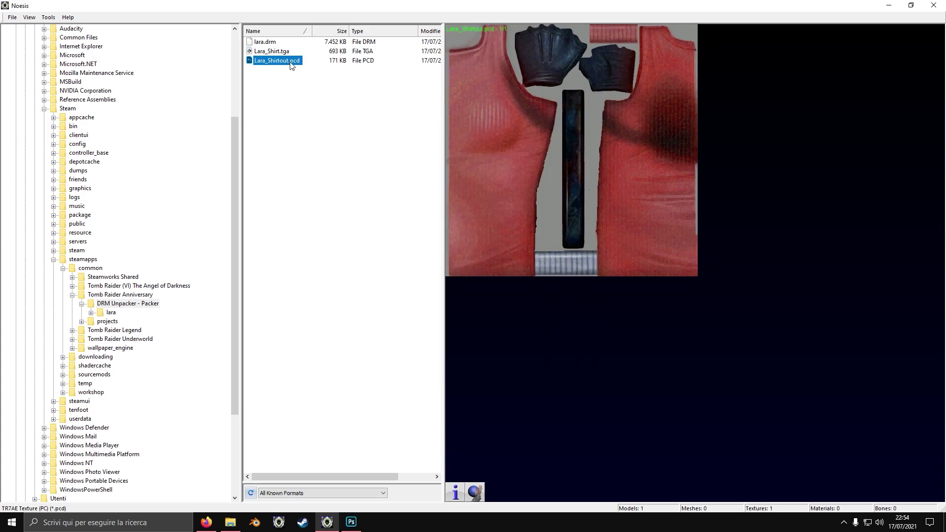
pyautogui.moveTo(537, 312); pyautogui.dragTo(584, 322)
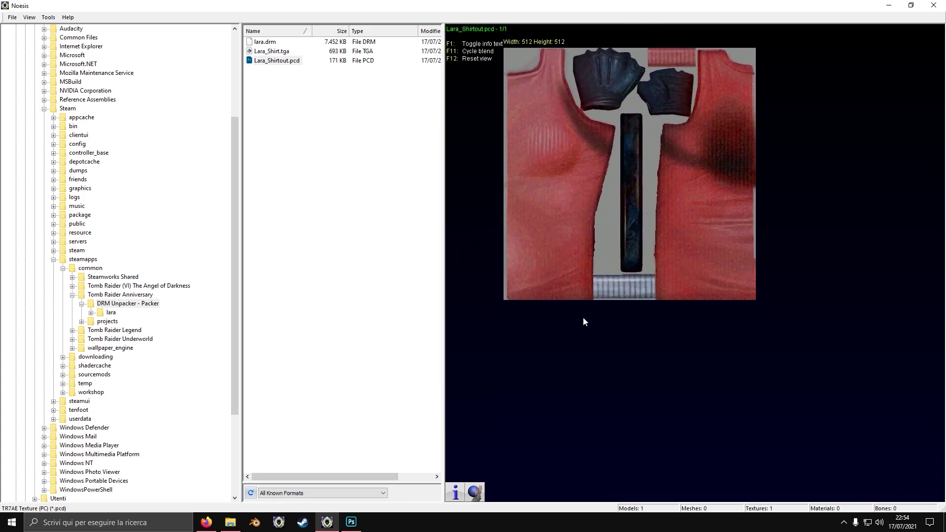
# Step: In File Explorer, rename Lara_Shirtout.pcd in "DRM Unpacker - Packer" to 1_c.pcd and move it into the lara folder, replacing the original
pyautogui.click(230, 522)
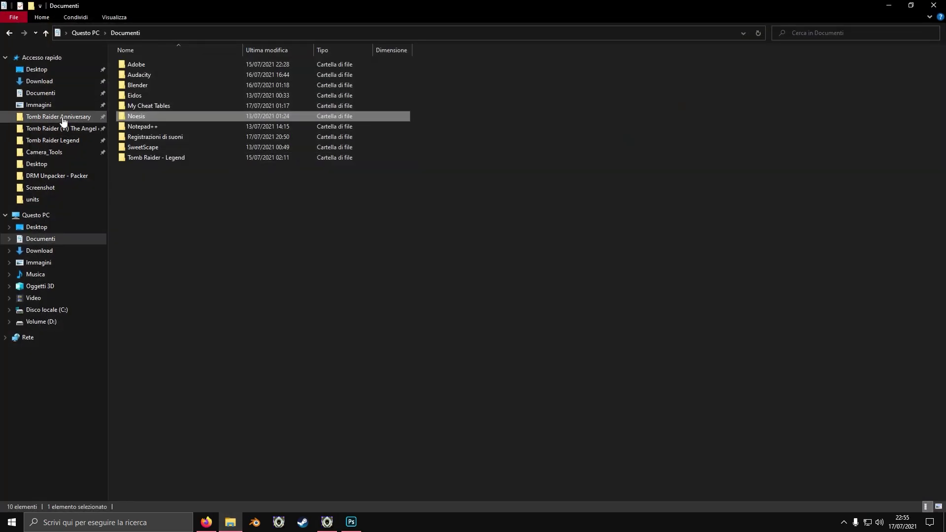
pyautogui.click(63, 121)
pyautogui.doubleClick(143, 64)
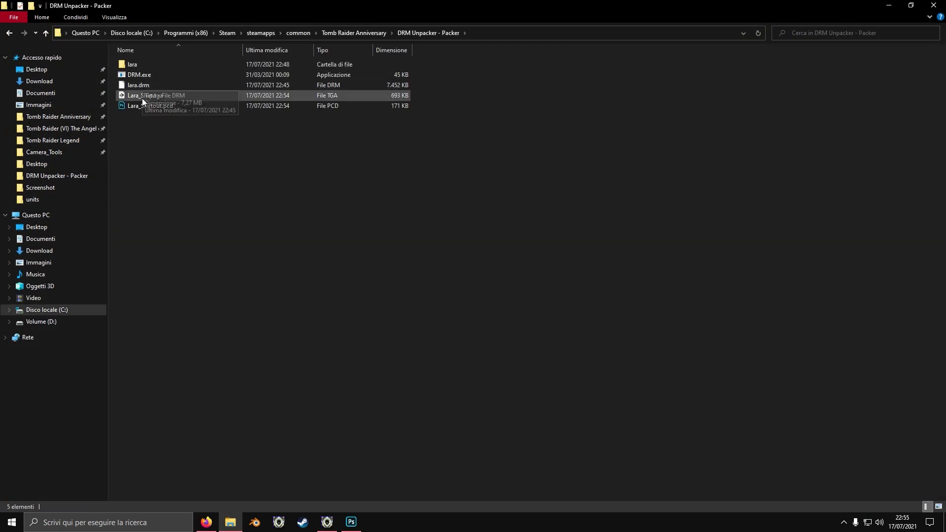
pyautogui.click(141, 105)
pyautogui.click(141, 105)
pyautogui.write('1')
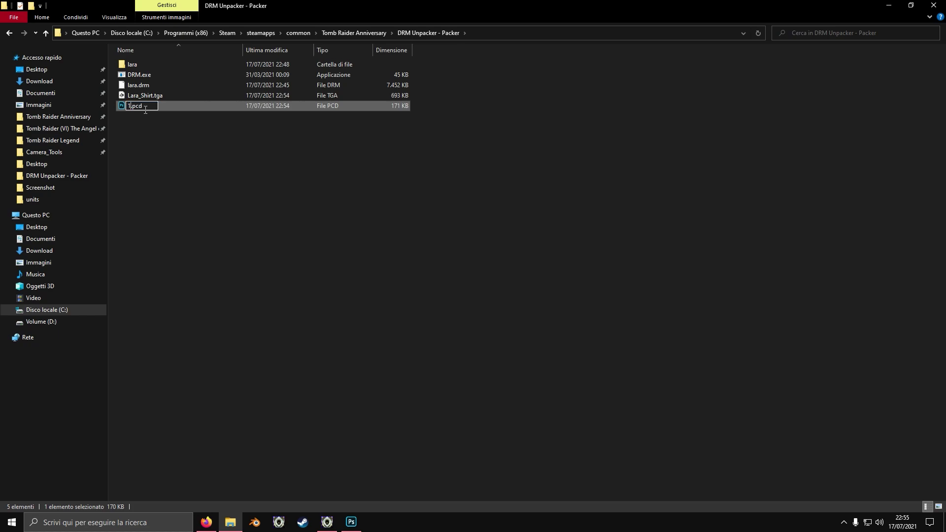
pyautogui.write('_c')
pyautogui.press('Return')
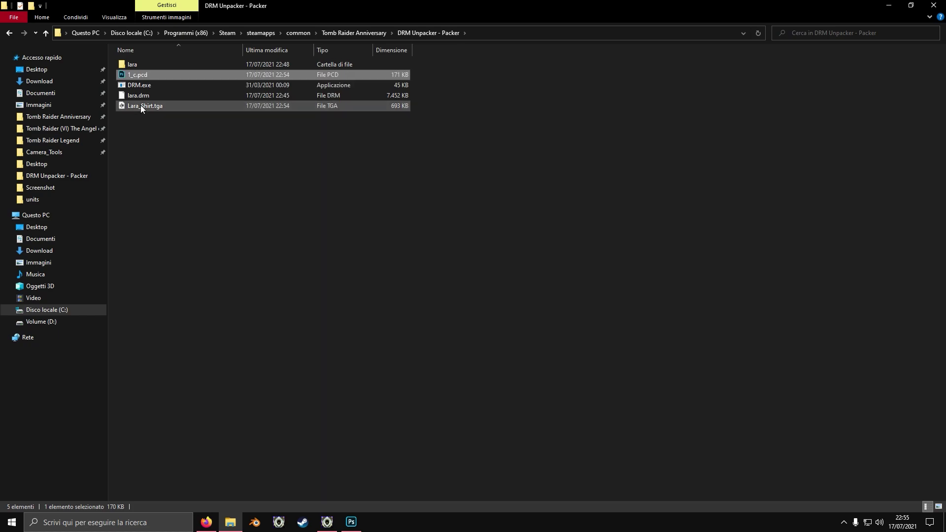
pyautogui.moveTo(137, 75)
pyautogui.mouseDown()
pyautogui.moveTo(114, 57)
pyautogui.moveTo(134, 65)
pyautogui.mouseUp()
pyautogui.click(430, 185)
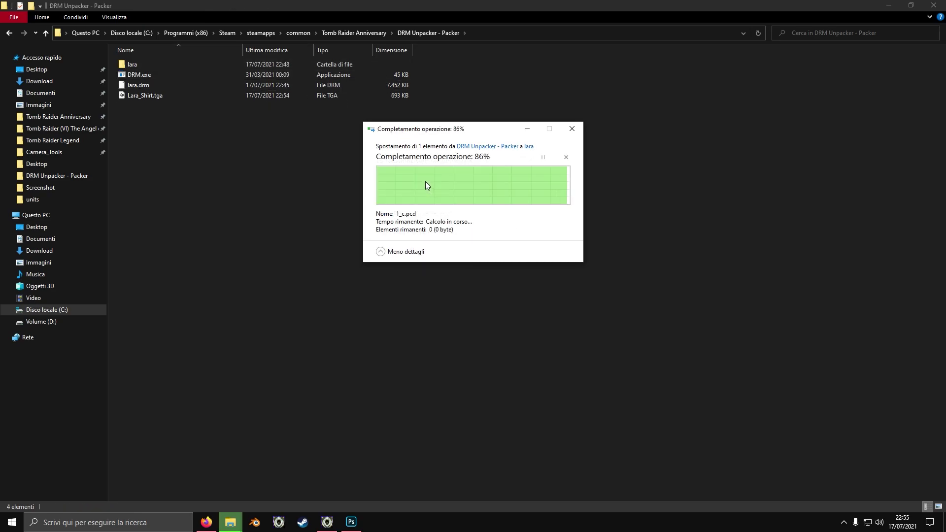
# Step: Repack the lara folder with DRM.exe to produce Repacked.drm in "DRM Unpacker - Packer"
pyautogui.moveTo(122, 67)
pyautogui.mouseDown()
pyautogui.moveTo(152, 63)
pyautogui.moveTo(128, 64)
pyautogui.moveTo(139, 74)
pyautogui.mouseUp()
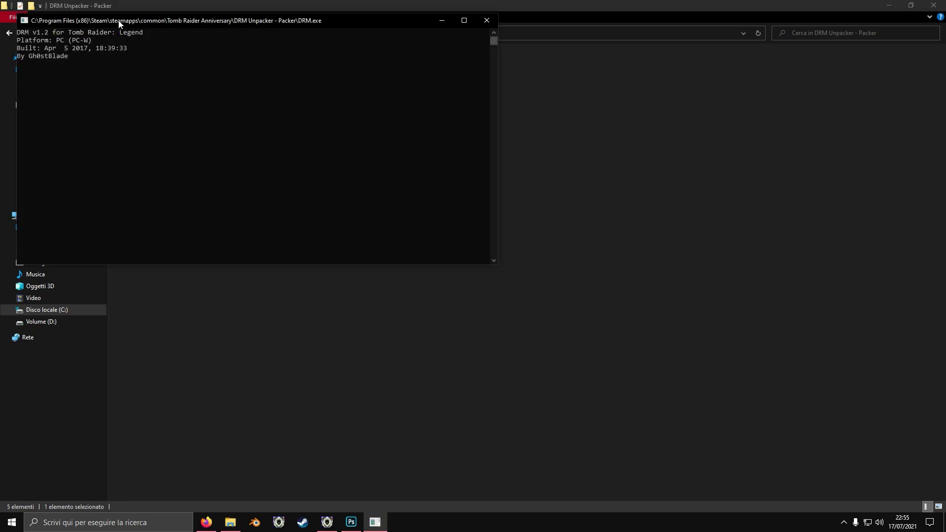
pyautogui.moveTo(119, 24); pyautogui.dragTo(296, 154)
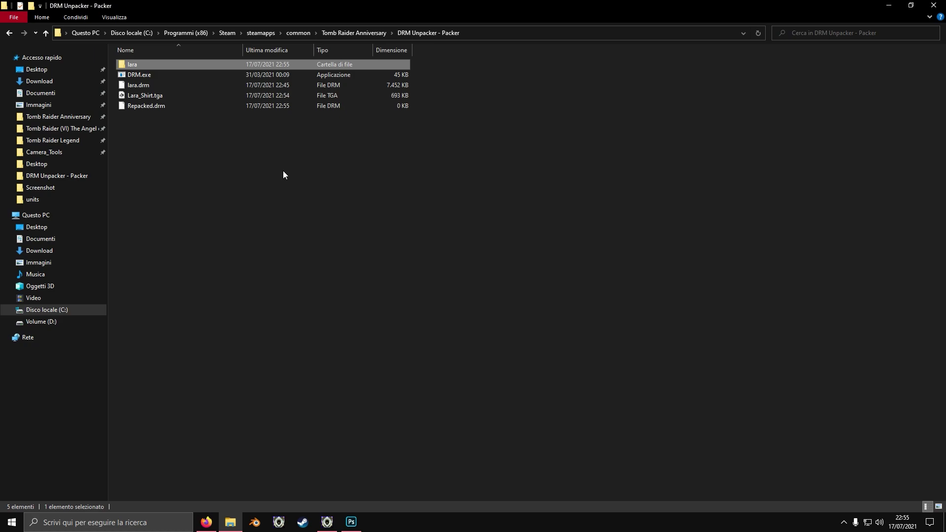
pyautogui.moveTo(123, 105); pyautogui.dragTo(162, 106)
pyautogui.click(172, 169)
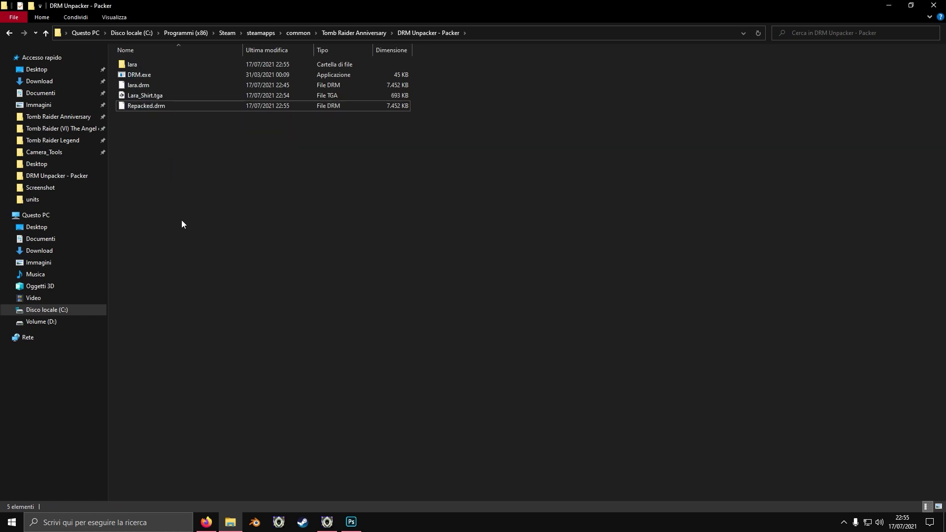
# Step: Switch to Firefox and review the changelog on the TRAE-menu-hook v1.8 release page
pyautogui.click(206, 522)
pyautogui.scroll(8, 237, 216)
pyautogui.scroll(10, 236, 217)
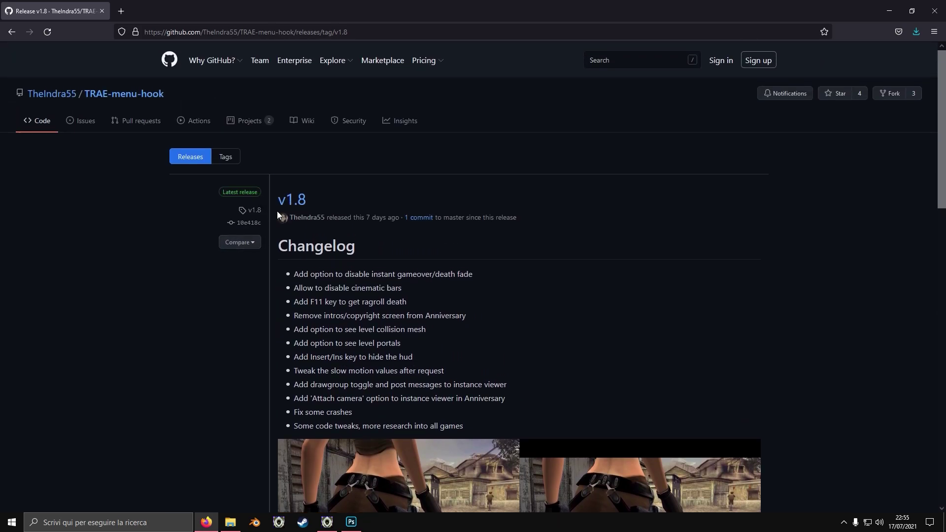
pyautogui.scroll(-4, 372, 193)
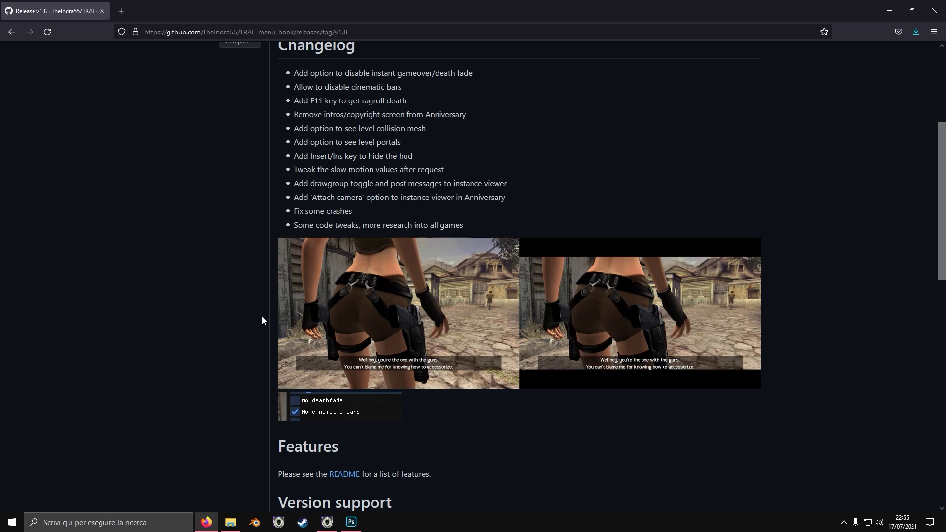
# Step: Switch to File Explorer and examine the contents of the Tomb Raider Anniversary and Tomb Raider Legend game folders
pyautogui.click(230, 522)
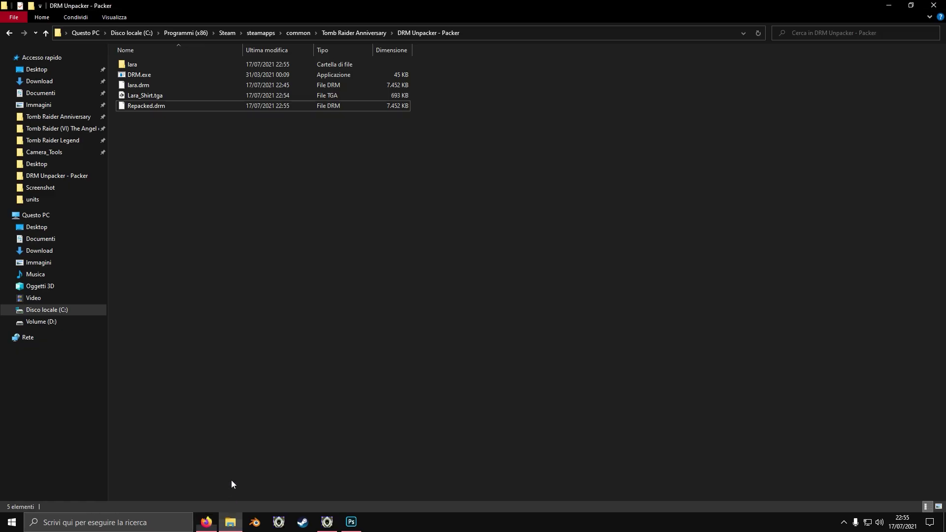
pyautogui.click(353, 33)
pyautogui.scroll(-2, 228, 229)
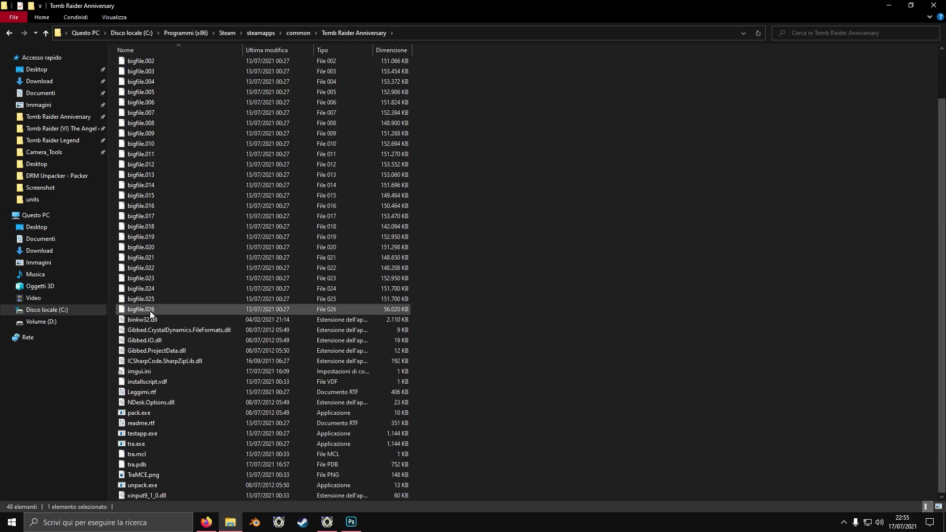
pyautogui.scroll(2, 150, 311)
pyautogui.click(296, 32)
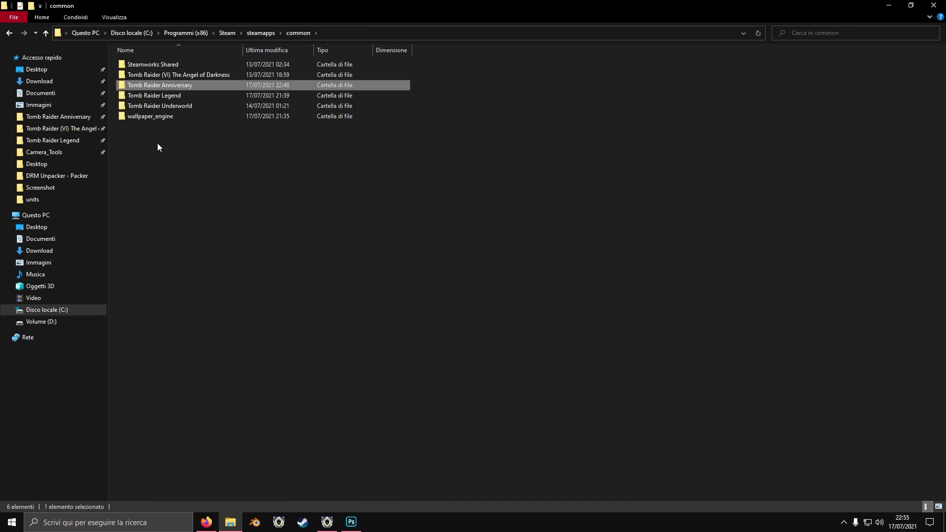
pyautogui.doubleClick(165, 97)
pyautogui.scroll(-10, 150, 391)
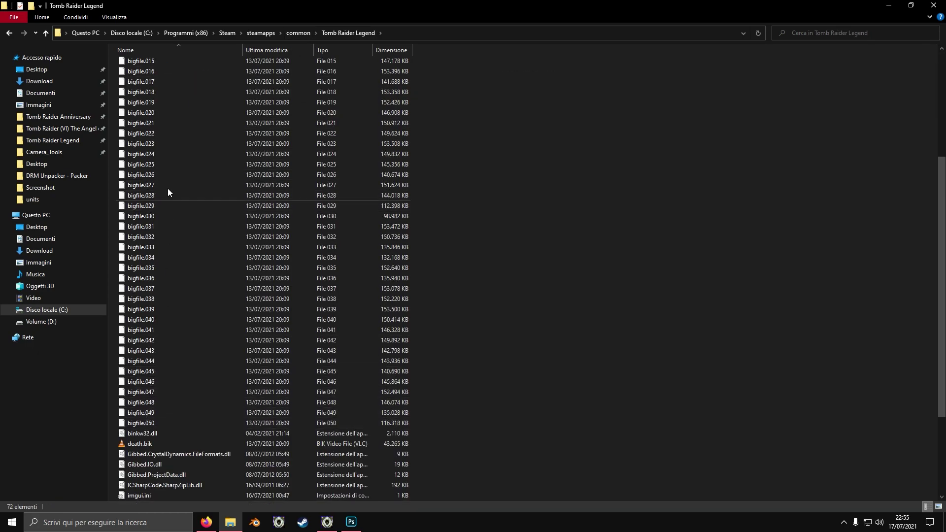
pyautogui.scroll(10, 166, 196)
pyautogui.click(303, 31)
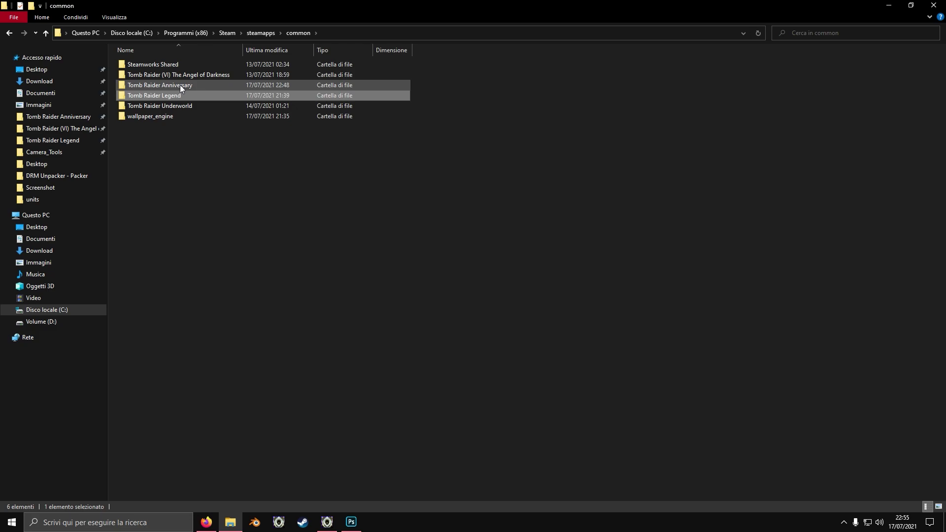
pyautogui.doubleClick(179, 85)
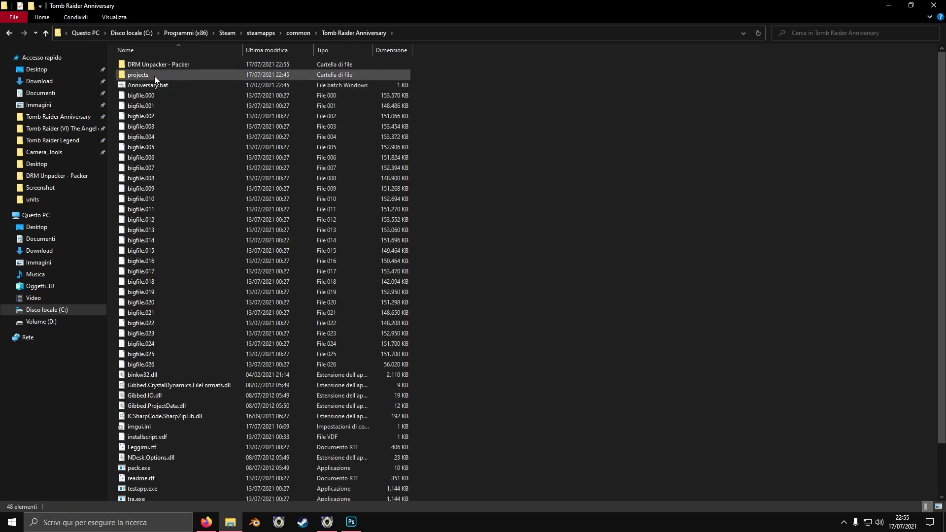
# Step: Return to Firefox and read the TRAE-menu-hook version support, install instructions and downloadable assets
pyautogui.click(207, 522)
pyautogui.scroll(-2, 306, 202)
pyautogui.scroll(-4, 314, 189)
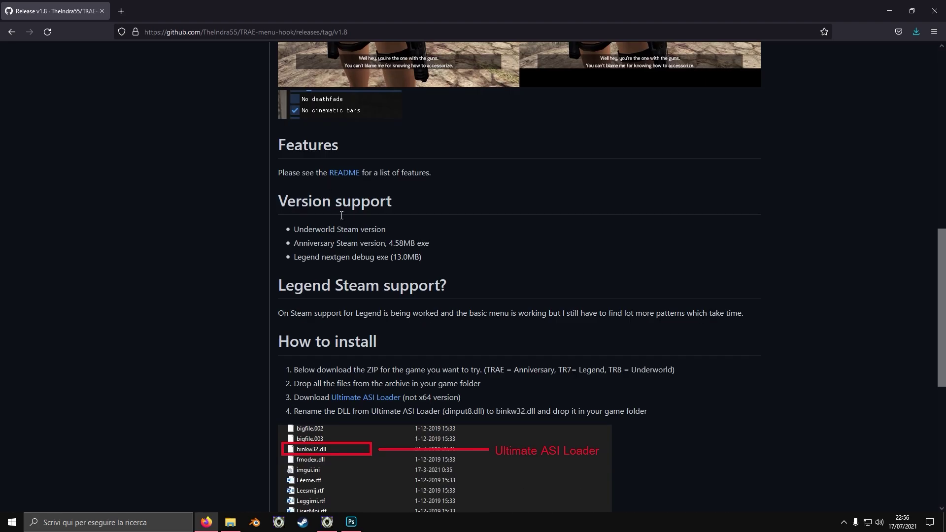
pyautogui.scroll(-7, 378, 276)
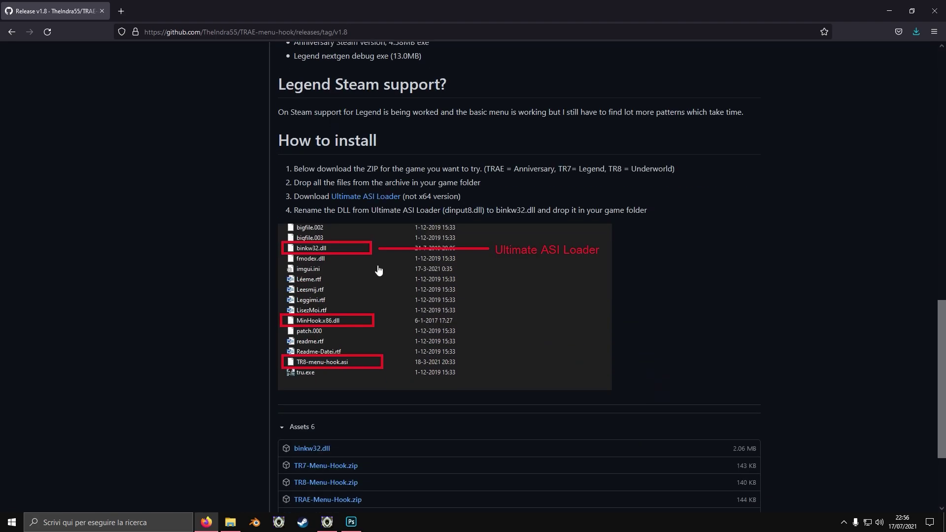
# Step: Switch to File Explorer and open the TRAE-Menu-Hook folder in Download, checking it against the release assets in Firefox
pyautogui.click(230, 522)
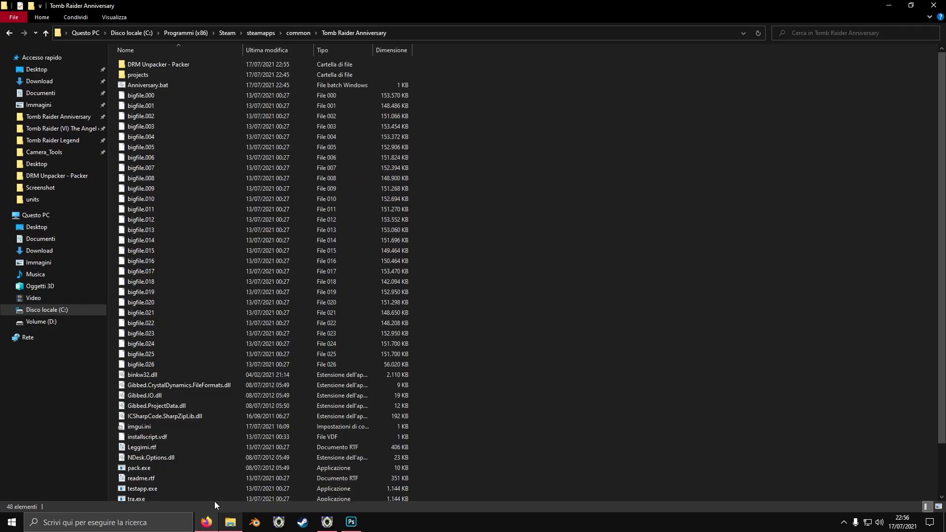
pyautogui.click(59, 81)
pyautogui.doubleClick(148, 75)
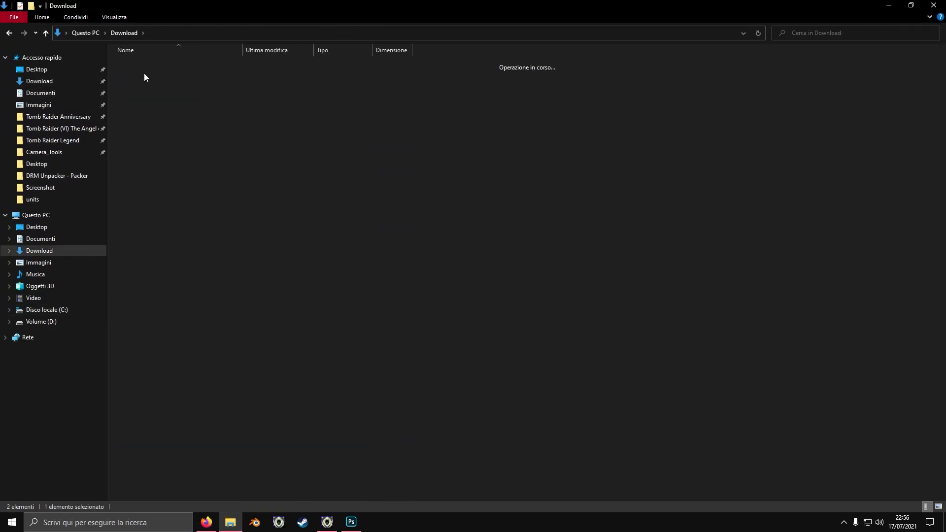
pyautogui.click(206, 522)
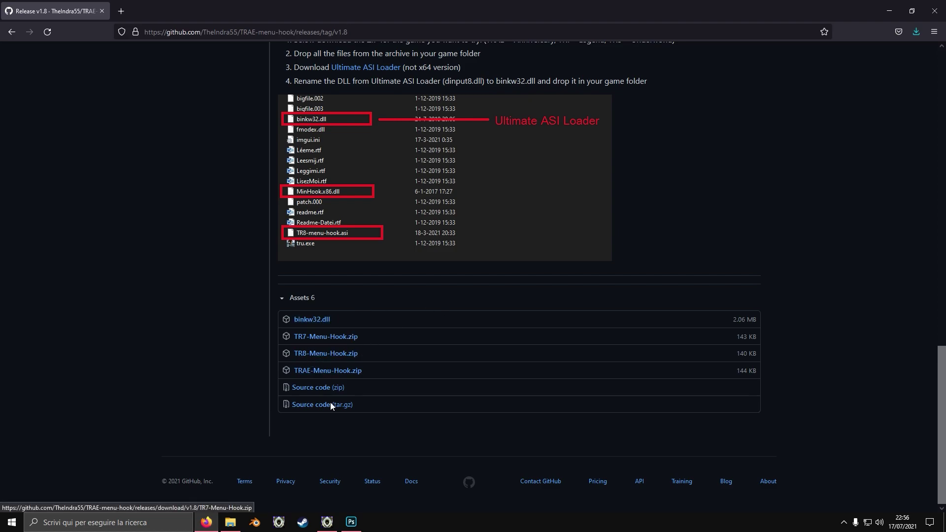
pyautogui.click(230, 522)
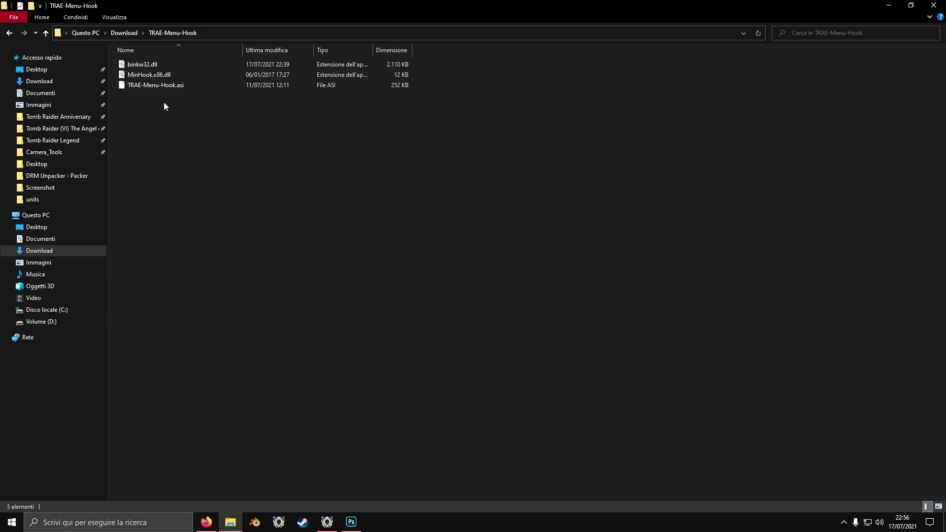
# Step: Copy binkw32.dll, MinHook.x86.dll and TRAE-Menu-Hook.asi into the Tomb Raider Anniversary game folder, replacing the existing binkw32.dll
pyautogui.hotkey('ctrl', 'a')
pyautogui.rightClick(149, 72)
pyautogui.click(169, 178)
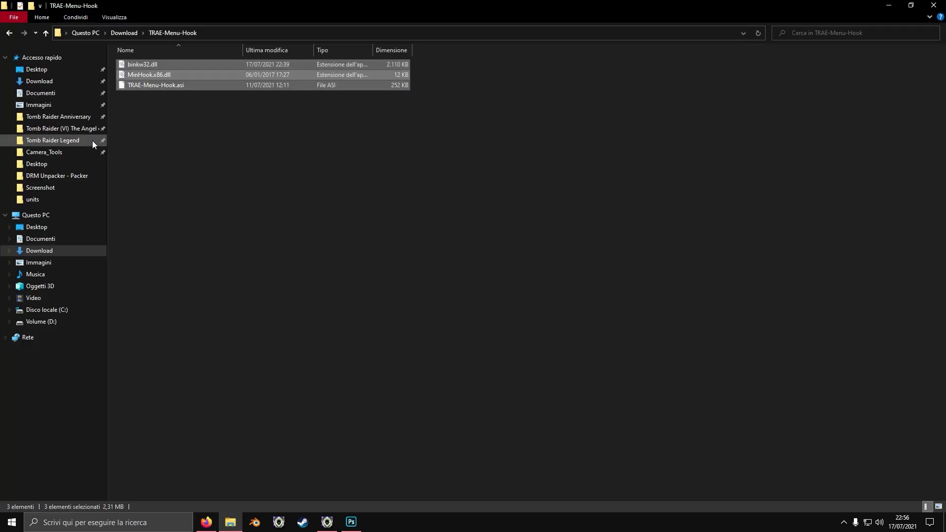
pyautogui.click(65, 118)
pyautogui.rightClick(546, 211)
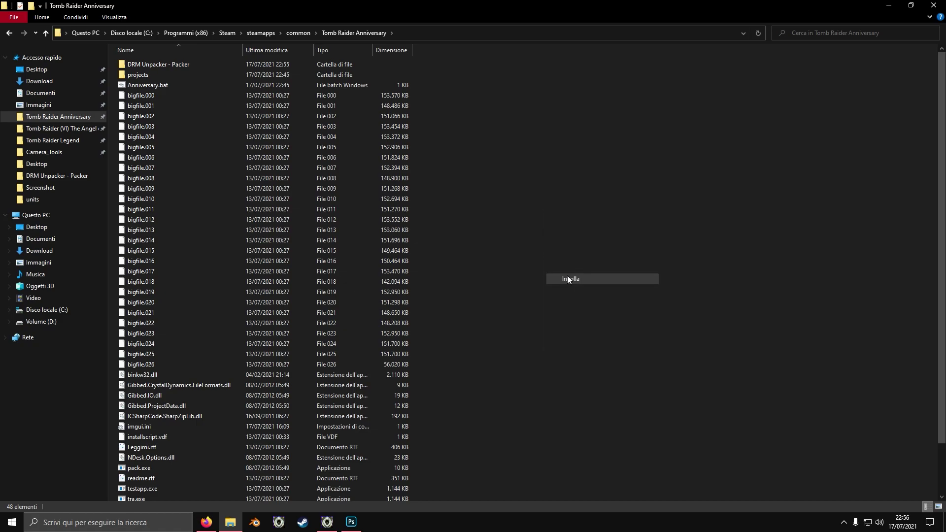
pyautogui.click(571, 279)
pyautogui.click(444, 208)
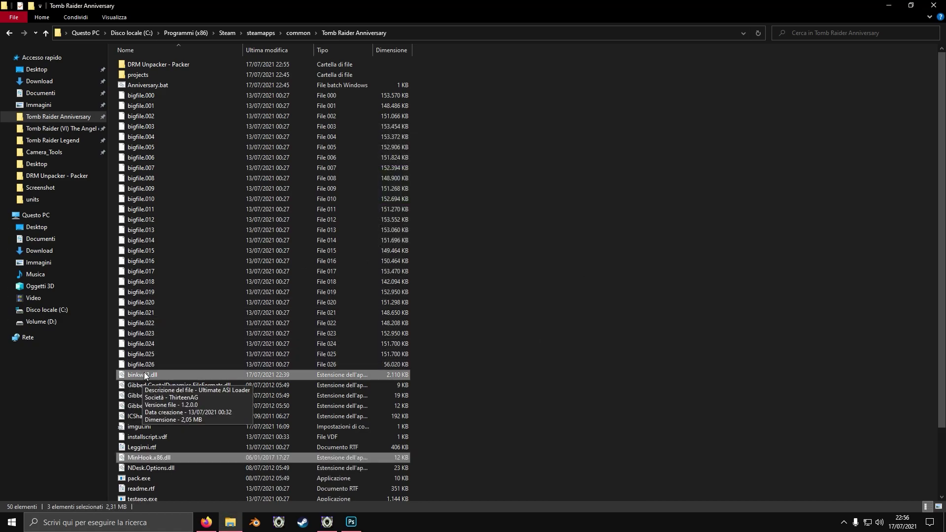
pyautogui.scroll(-3, 143, 374)
pyautogui.click(466, 362)
pyautogui.scroll(3, 466, 363)
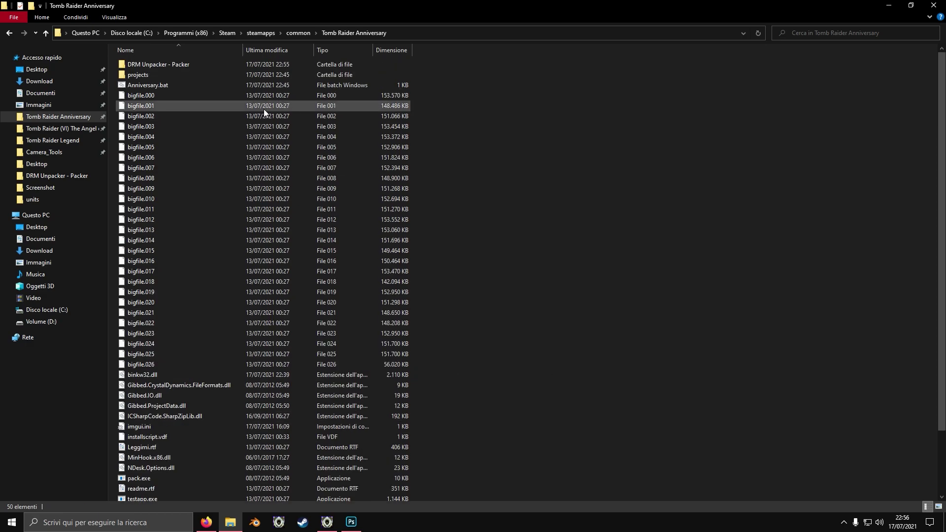
pyautogui.scroll(-3, 293, 369)
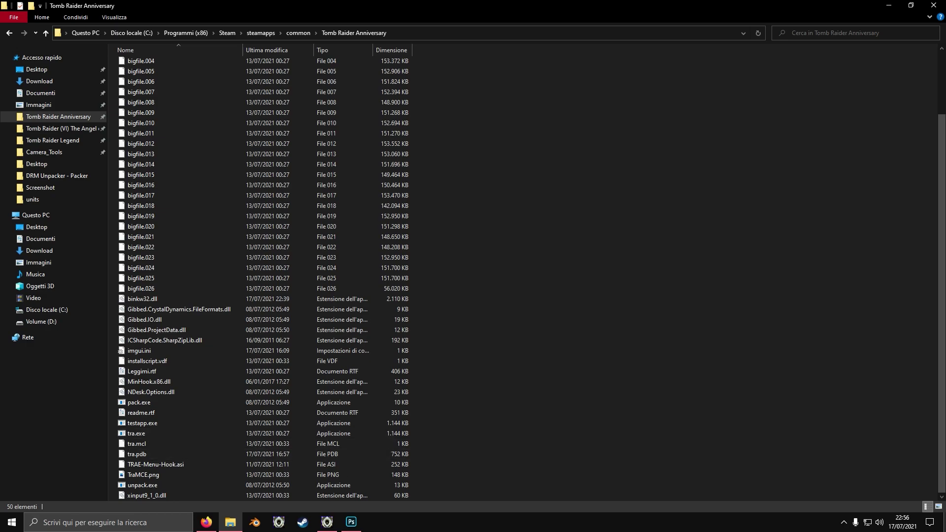
# Step: Launch Tomb Raider Anniversary from the desktop, check the hook menu on the title screen, and exit the game
pyautogui.press('super+d')
pyautogui.doubleClick(7, 359)
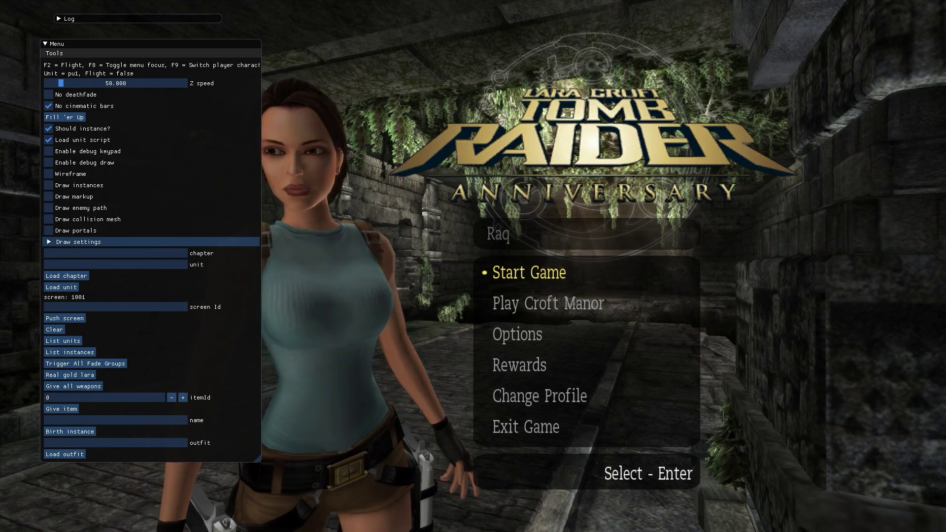
pyautogui.press('F8')
pyautogui.click(525, 426)
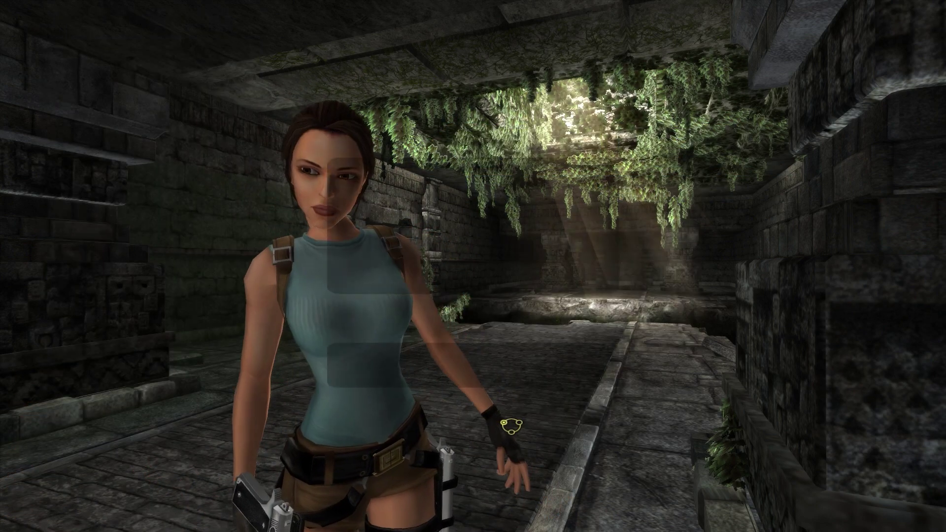
pyautogui.click(286, 274)
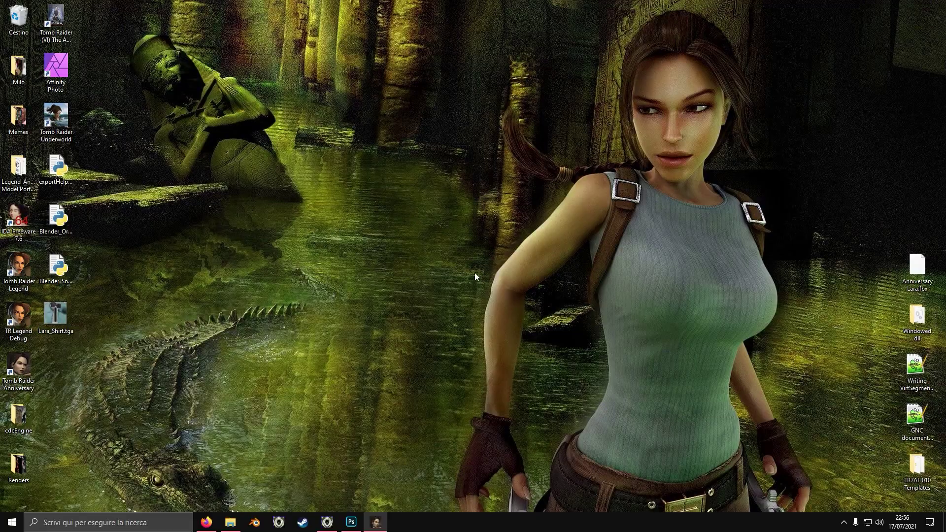
# Step: Switch to Firefox and review the version support, install instructions and assets on the TRAE-menu-hook v1.8 release page
pyautogui.click(206, 523)
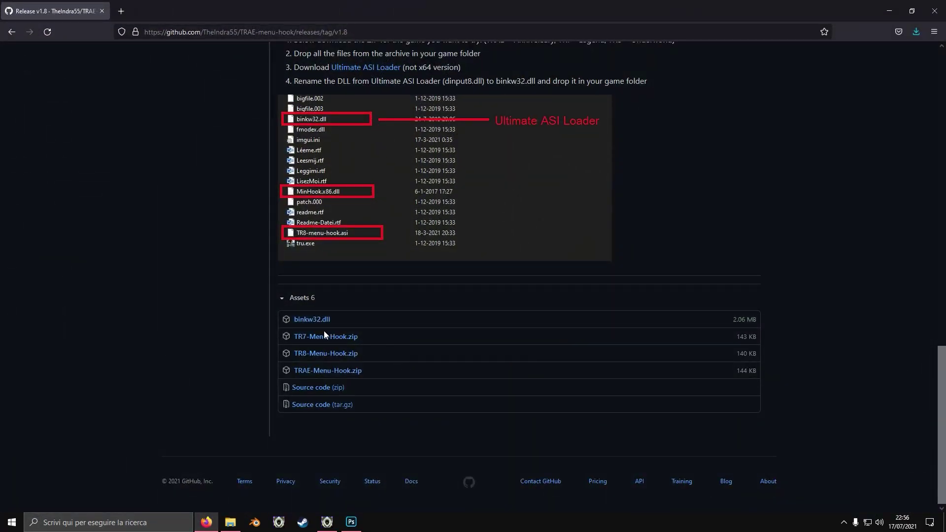
pyautogui.scroll(3, 265, 315)
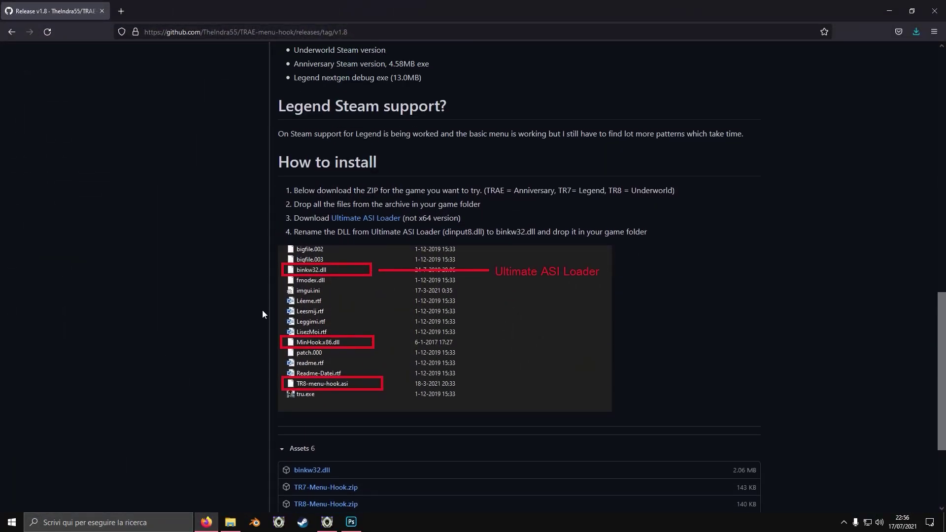
pyautogui.scroll(-2, 271, 303)
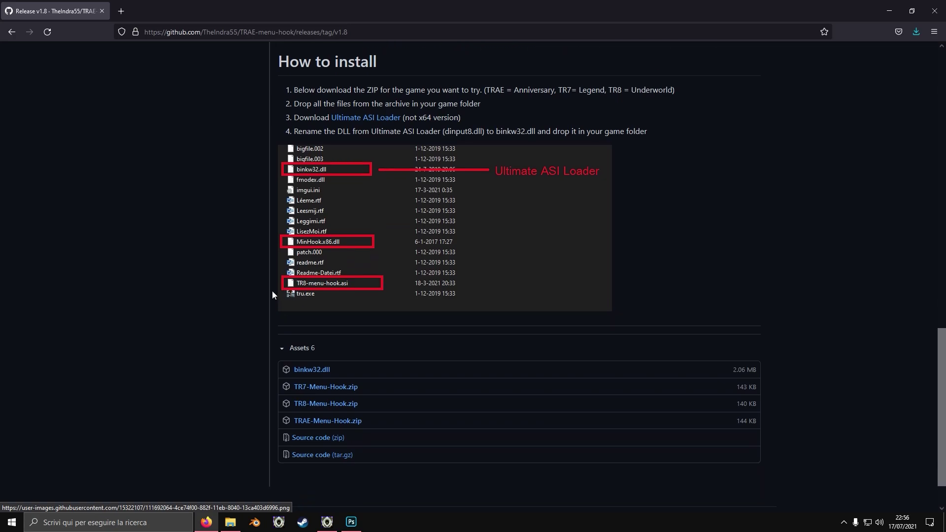
pyautogui.scroll(8, 271, 290)
pyautogui.scroll(-4, 271, 290)
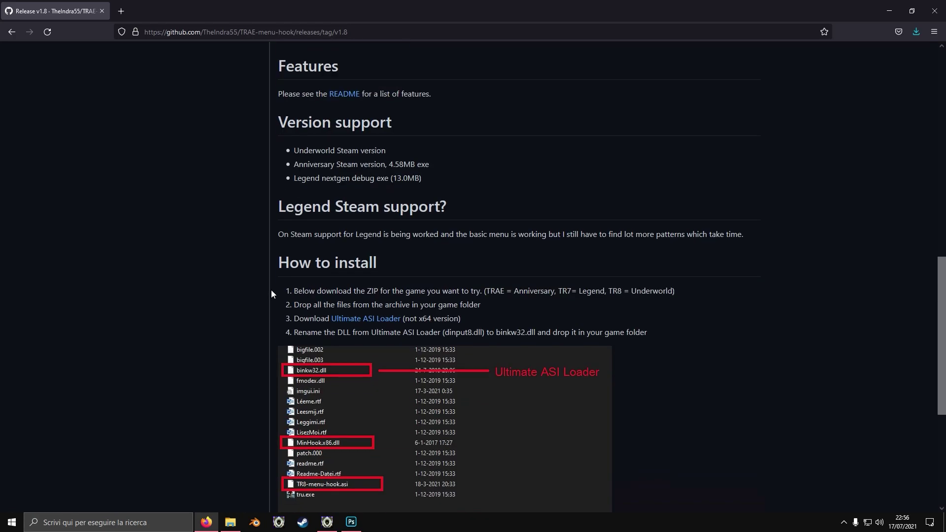
pyautogui.scroll(-6, 271, 290)
pyautogui.scroll(3, 271, 290)
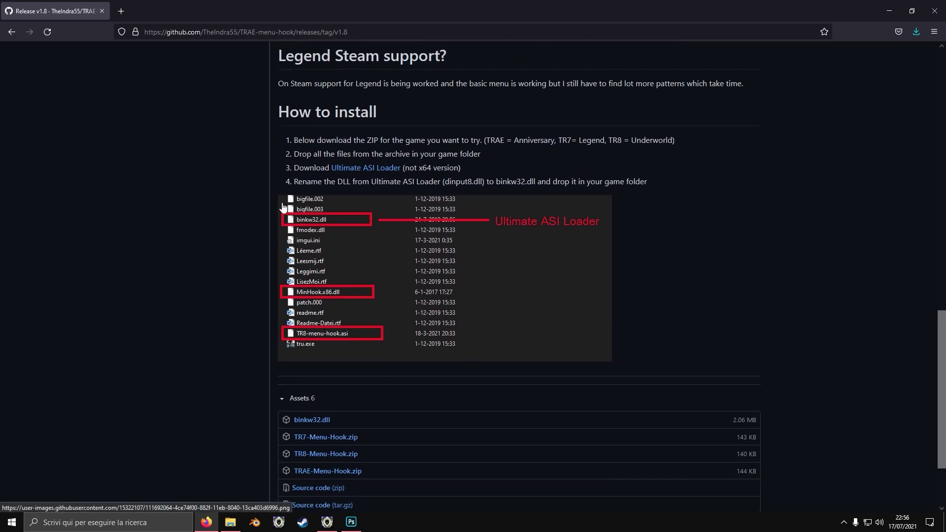
pyautogui.scroll(-2, 281, 207)
pyautogui.scroll(15, 277, 209)
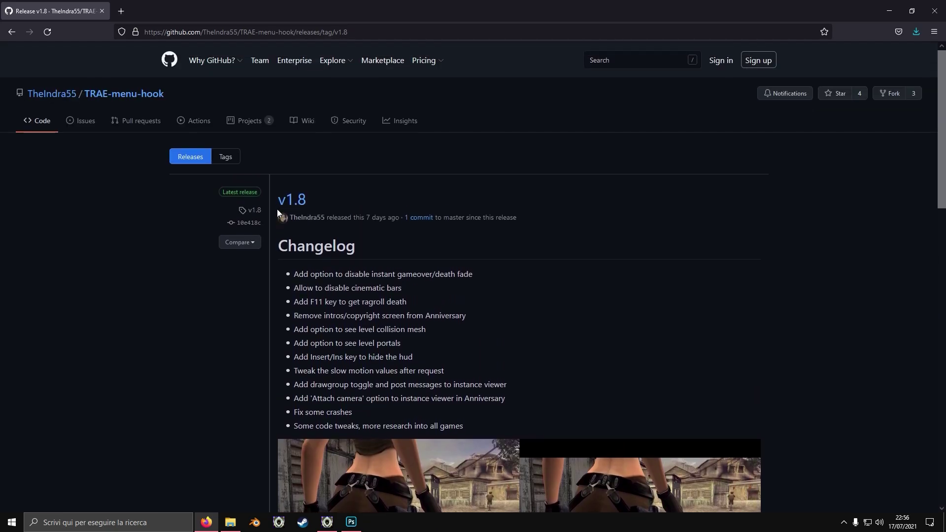
# Step: Open the TRAE-menu-hook repository page and read the README's FAQ on loading files outside bigfile.000
pyautogui.click(102, 98)
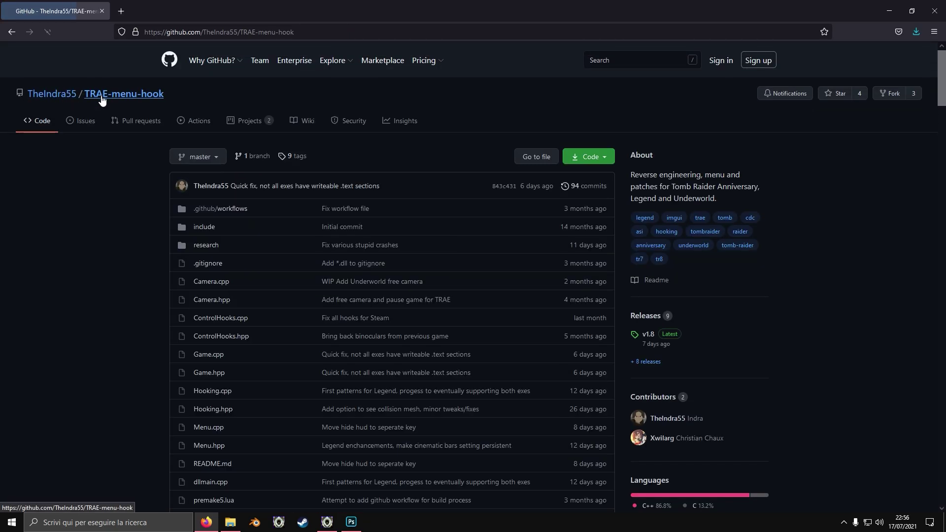
pyautogui.scroll(-5, 123, 187)
pyautogui.scroll(-20, 123, 187)
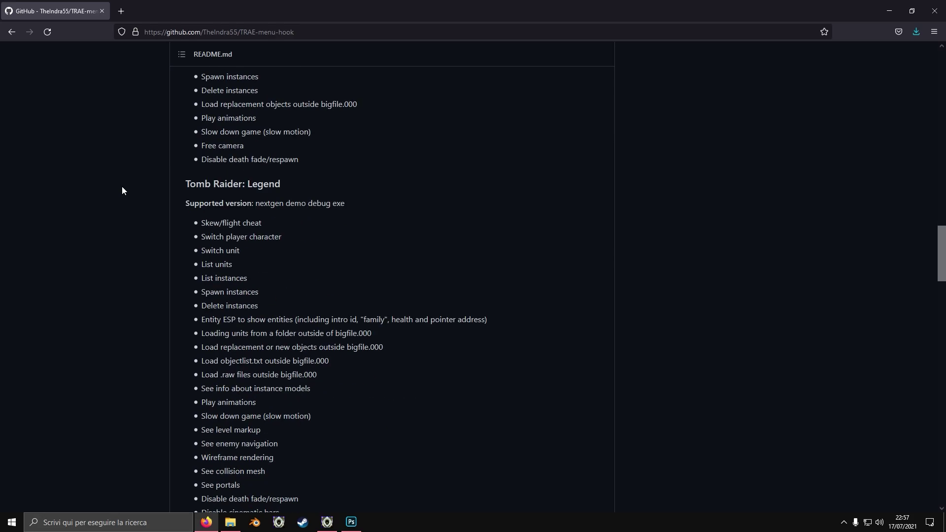
pyautogui.scroll(3, 123, 188)
pyautogui.scroll(-11, 122, 187)
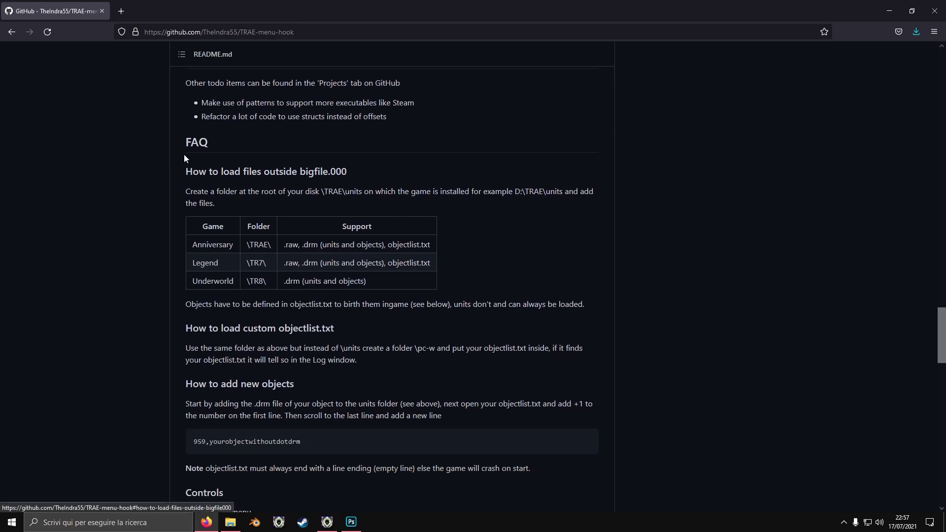
pyautogui.moveTo(189, 149); pyautogui.dragTo(197, 151)
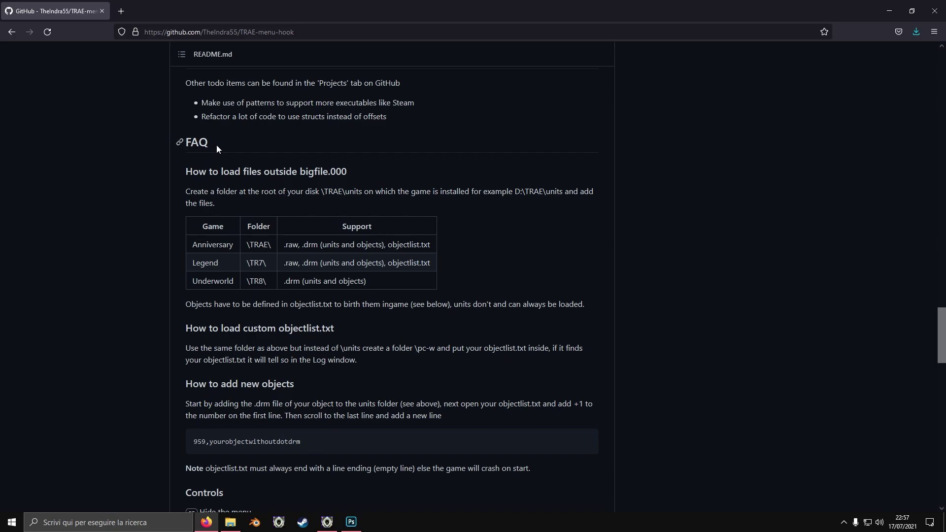
pyautogui.scroll(-2, 217, 185)
pyautogui.scroll(2, 215, 186)
# Step: Switch to File Explorer and create a folder named "trae" at the root of the C: drive
pyautogui.click(230, 522)
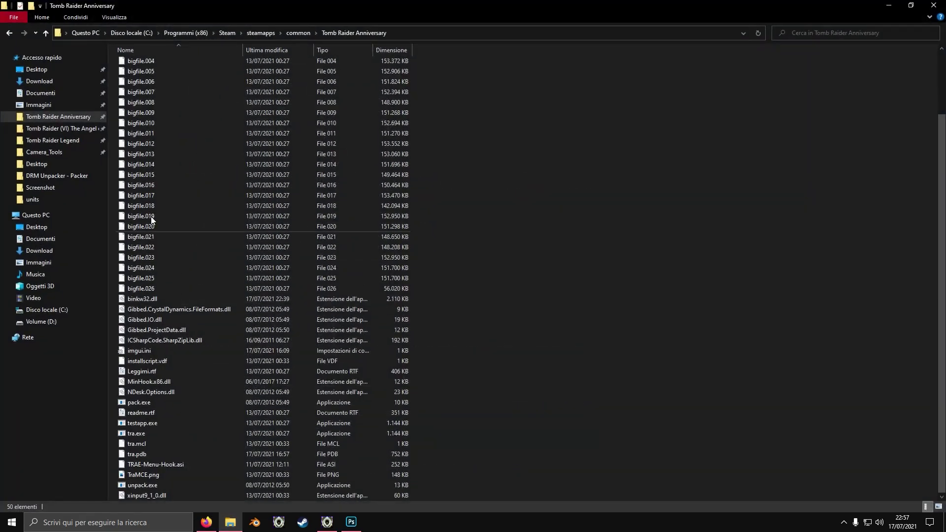
pyautogui.click(141, 33)
pyautogui.click(152, 124)
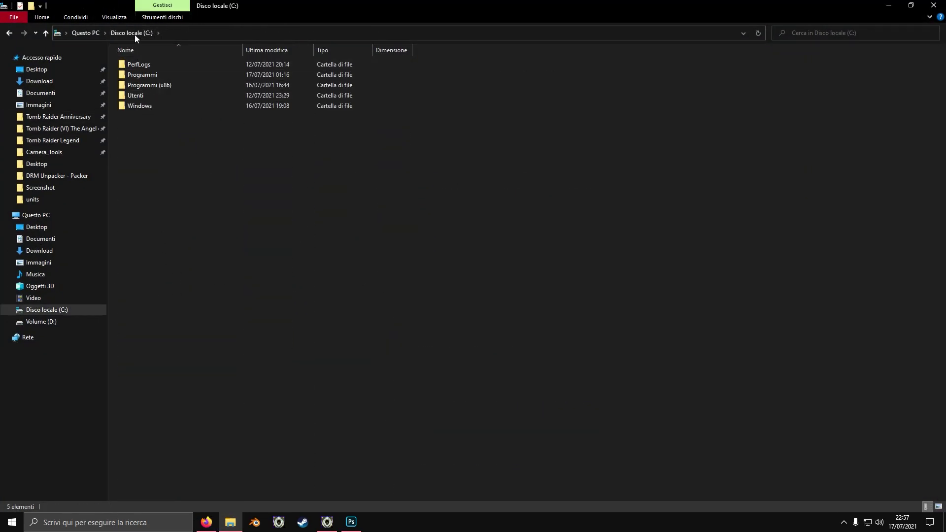
pyautogui.rightClick(187, 175)
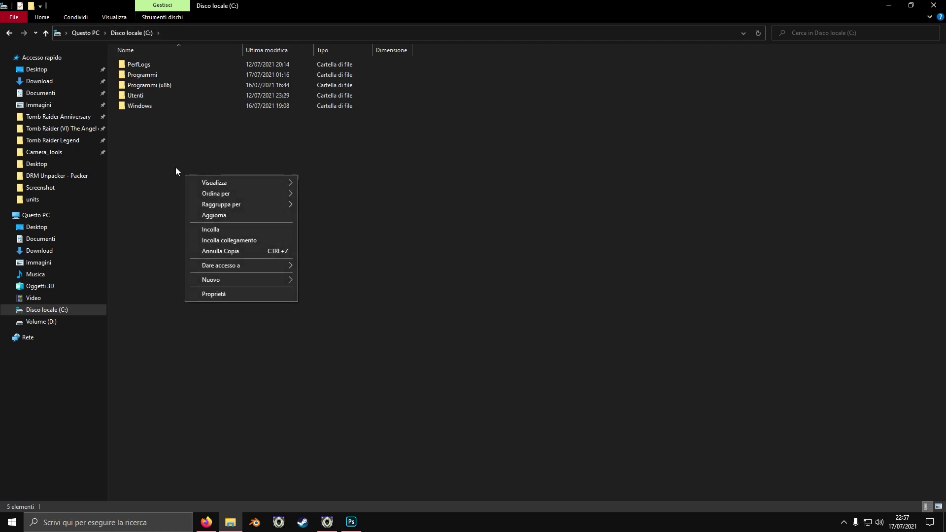
pyautogui.moveTo(265, 280)
pyautogui.click(307, 283)
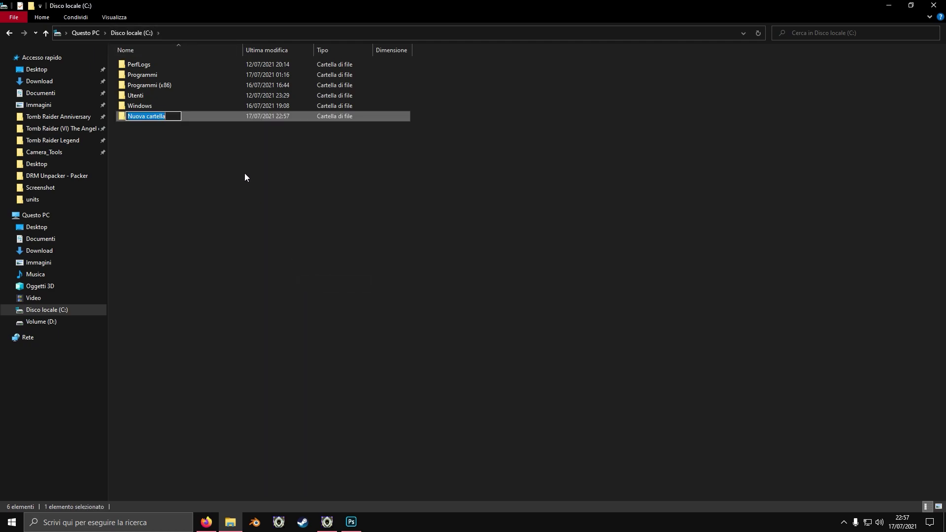
pyautogui.write('trae')
pyautogui.click(168, 171)
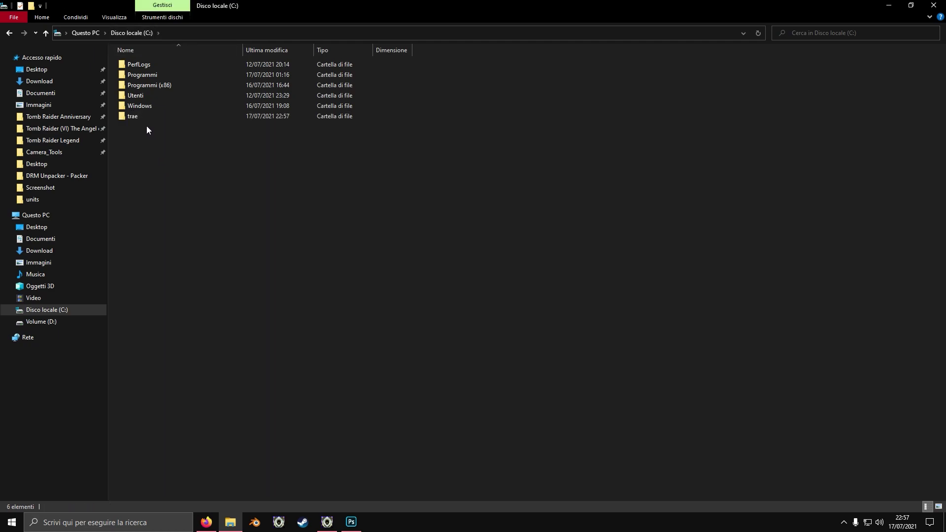
# Step: Create a subfolder named "units" inside the trae folder and open it
pyautogui.doubleClick(140, 119)
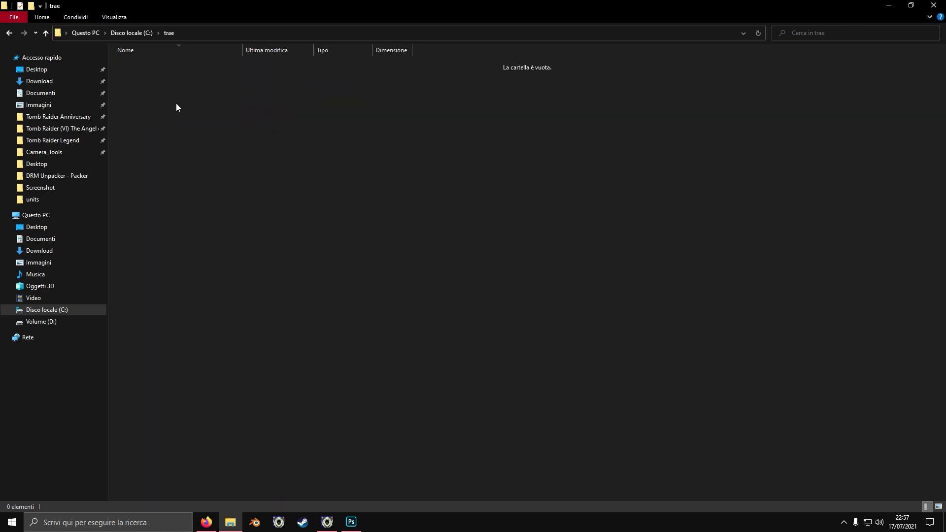
pyautogui.rightClick(177, 104)
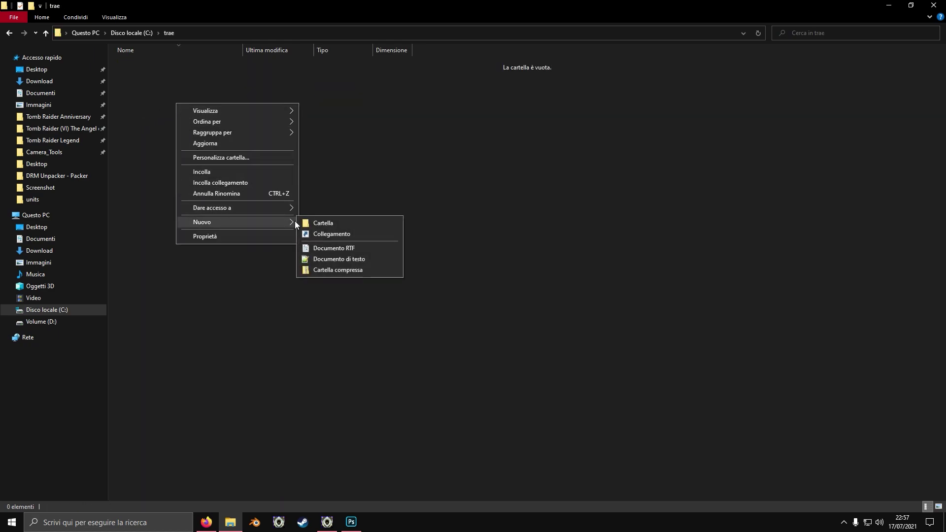
pyautogui.click(322, 222)
pyautogui.write('units')
pyautogui.press('Return')
pyautogui.doubleClick(152, 69)
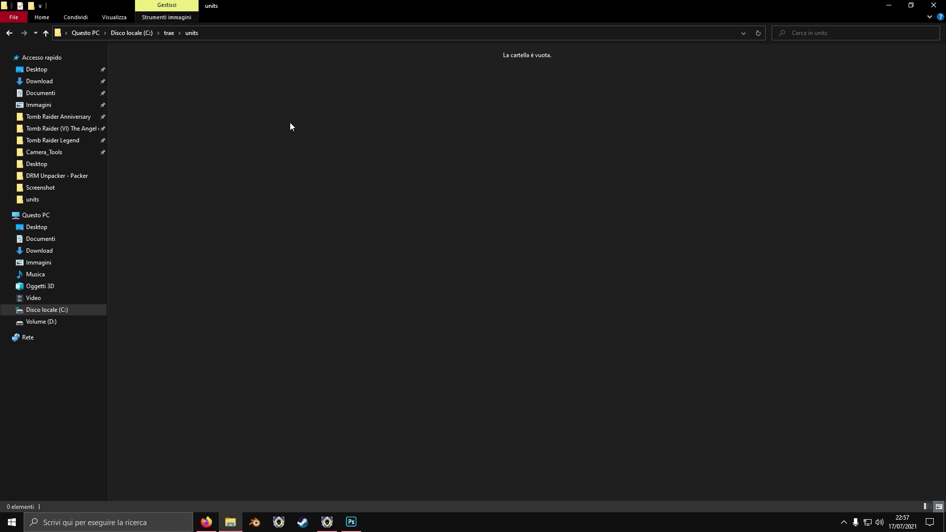
# Step: Copy Repacked.drm from the "DRM Unpacker - Packer" folder in the Tomb Raider Anniversary directory
pyautogui.click(59, 118)
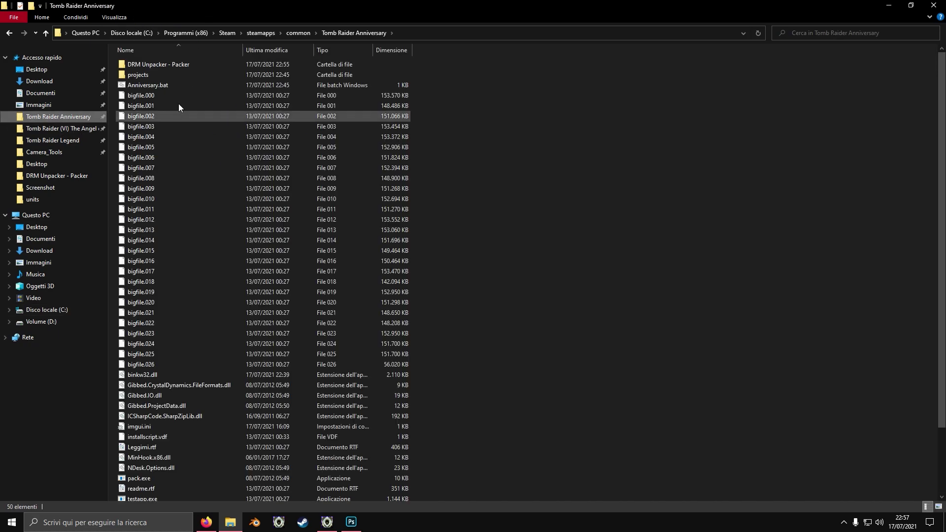
pyautogui.doubleClick(183, 66)
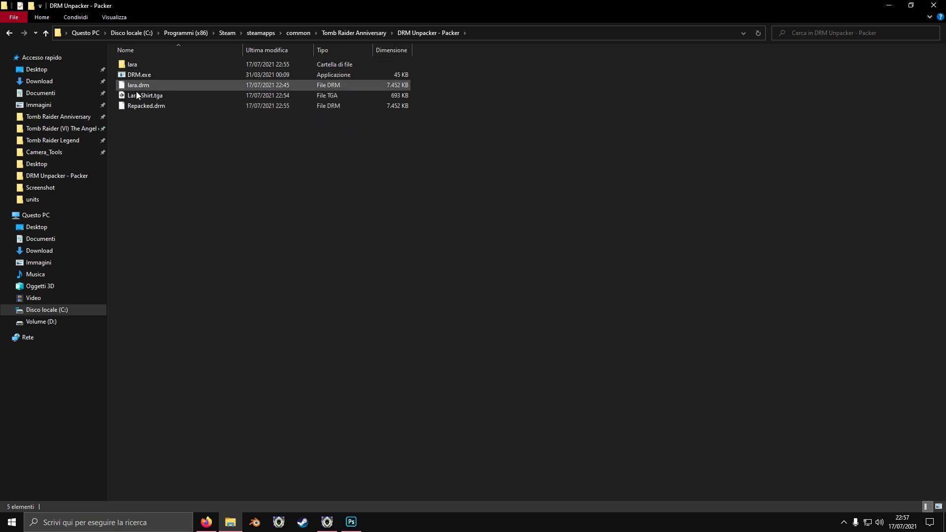
pyautogui.rightClick(140, 106)
pyautogui.click(164, 221)
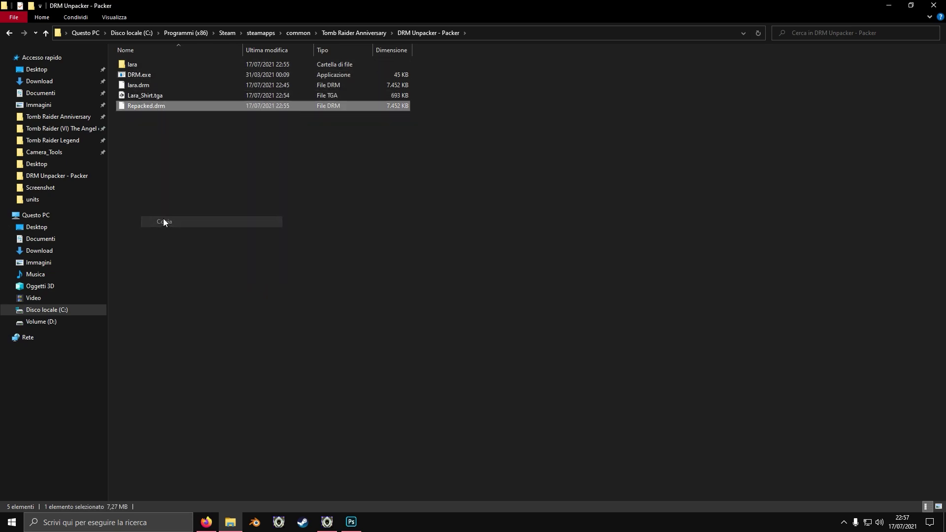
pyautogui.click(58, 195)
pyautogui.click(120, 32)
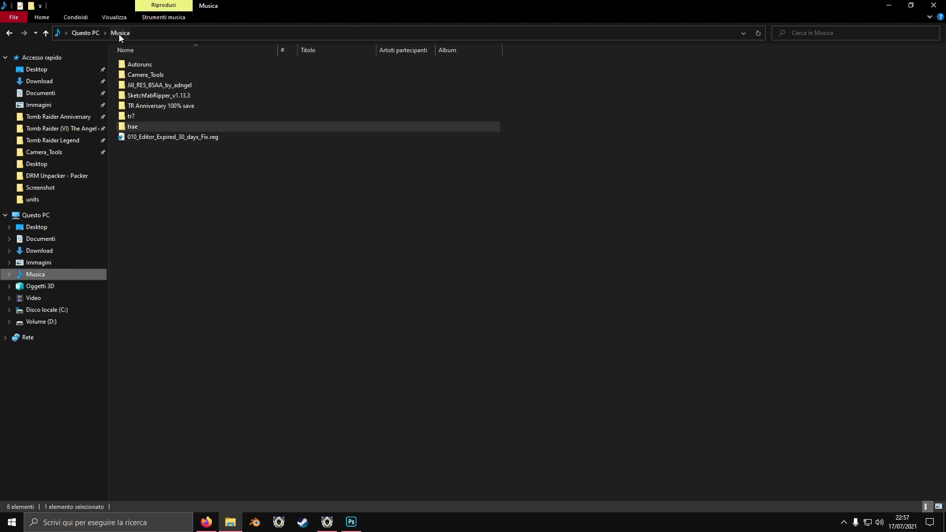
pyautogui.click(69, 128)
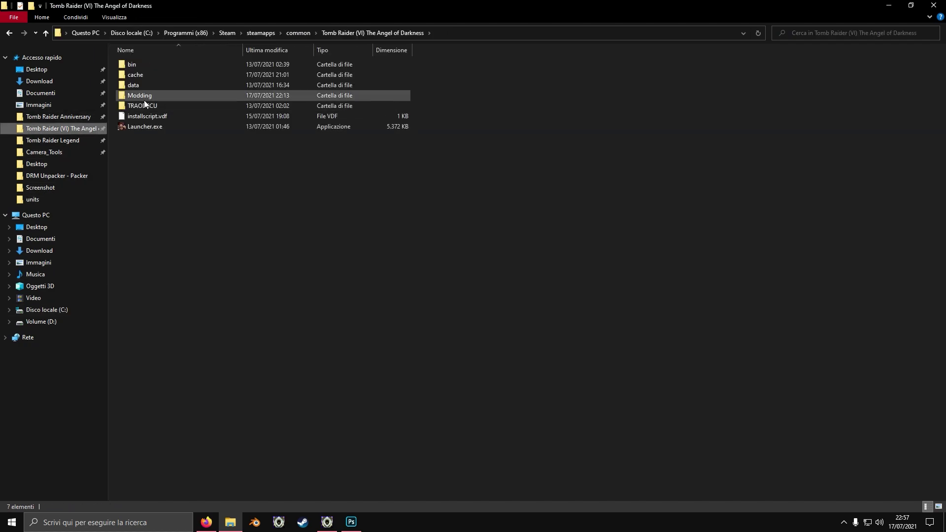
pyautogui.click(68, 199)
pyautogui.click(62, 117)
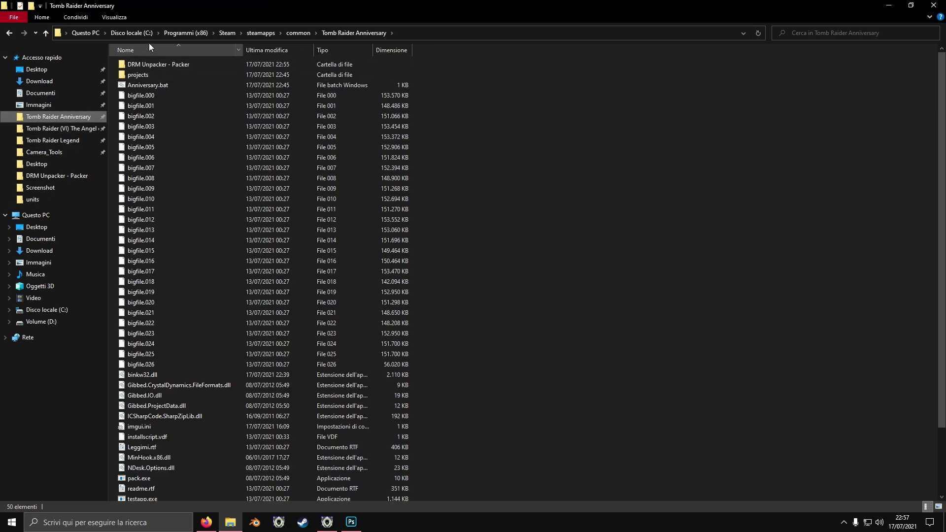
# Step: Paste the copied Repacked.drm into the C:\trae\units folder
pyautogui.click(140, 35)
pyautogui.doubleClick(137, 96)
pyautogui.doubleClick(141, 66)
pyautogui.rightClick(175, 110)
pyautogui.click(193, 177)
# Step: Rename the pasted Repacked.drm in the units folder to lara.drm
pyautogui.press('F2')
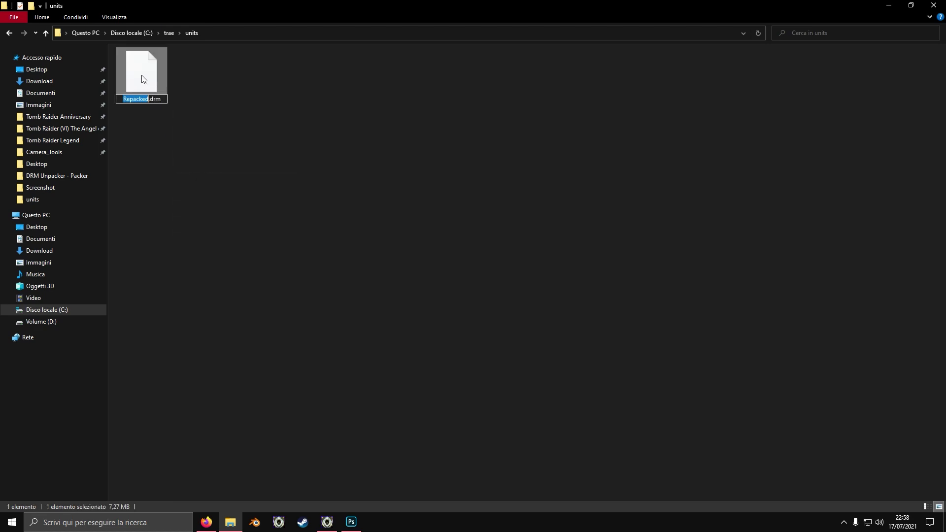
pyautogui.write('lara')
pyautogui.press('Return')
# Step: Minimise the open windows and launch Tomb Raider Anniversary from the desktop
pyautogui.click(889, 5)
pyautogui.click(889, 6)
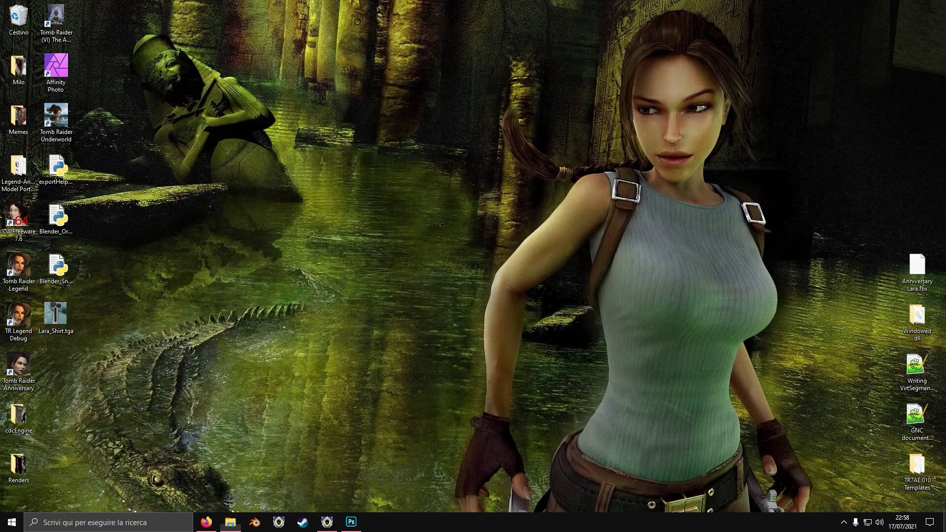
pyautogui.doubleClick(16, 364)
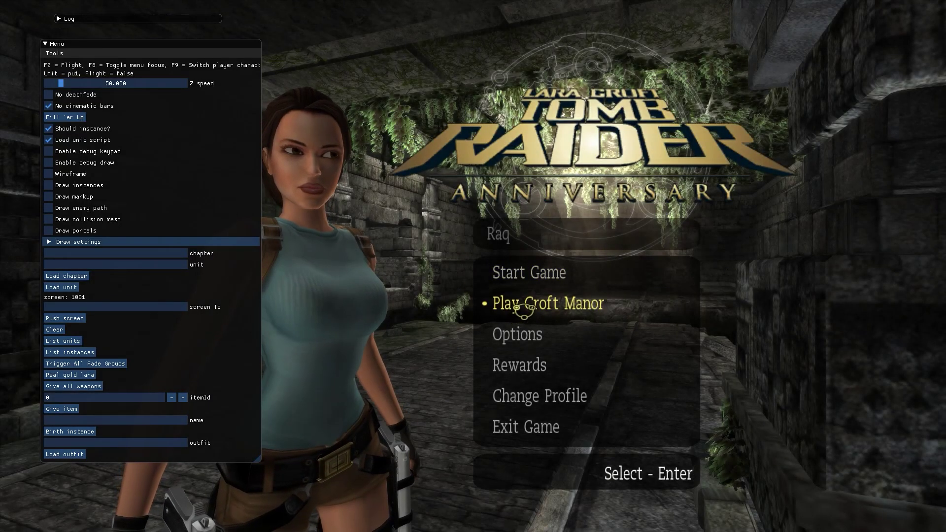
# Step: Start Croft Manor and move Lara around the manor to check the recoloured shirt
pyautogui.click(523, 307)
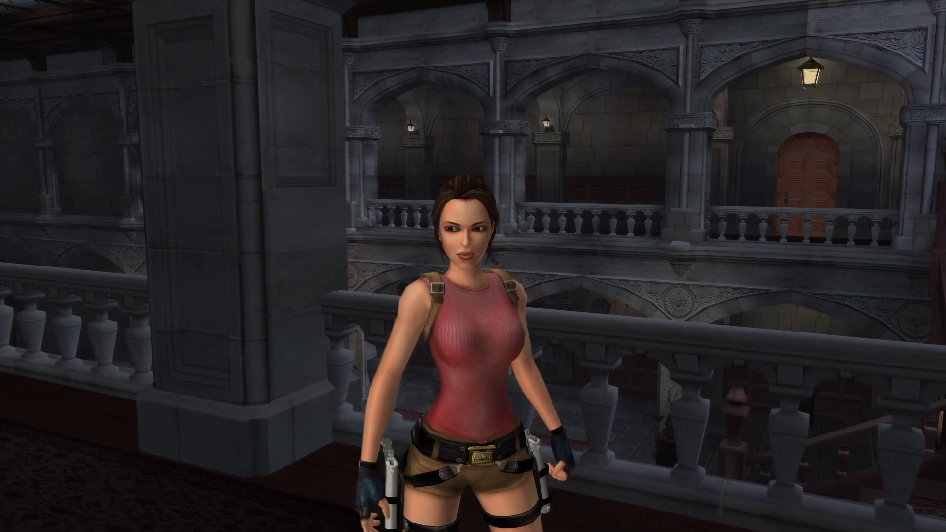
pyautogui.press('d')
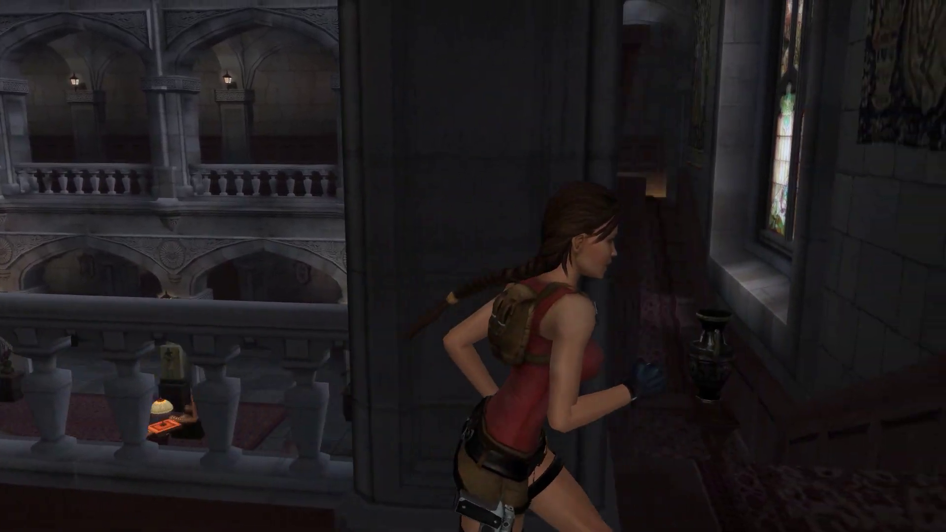
pyautogui.press('s')
pyautogui.press('w')
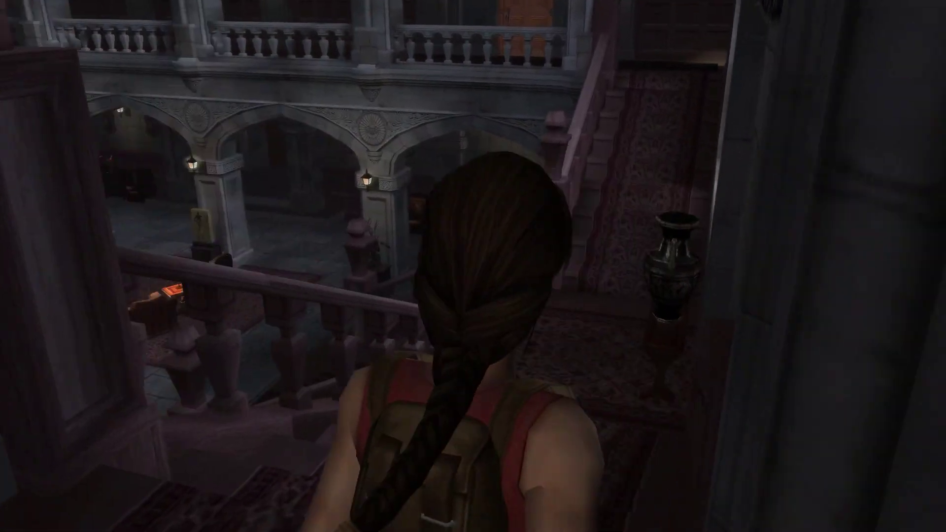
pyautogui.press('space')
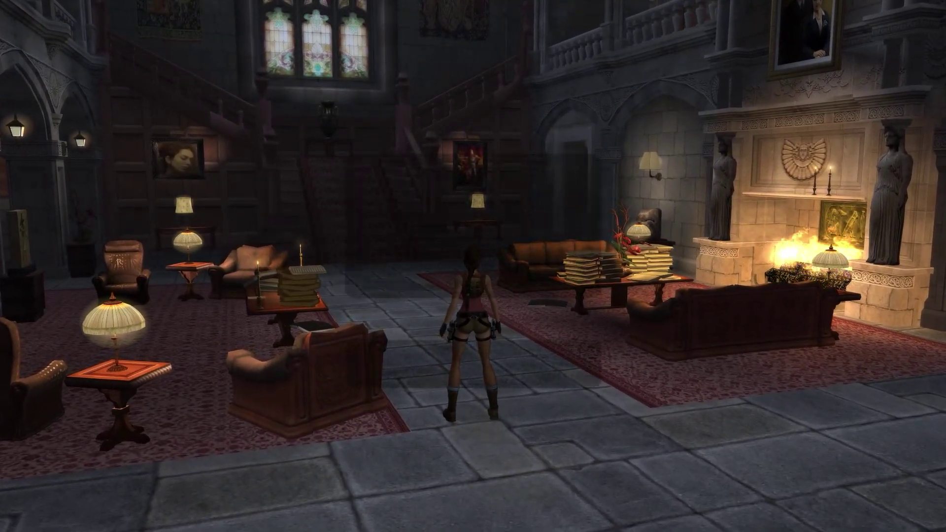
# Step: Quit Croft Manor to the main menu and exit the game
pyautogui.press('Escape')
pyautogui.click(329, 271)
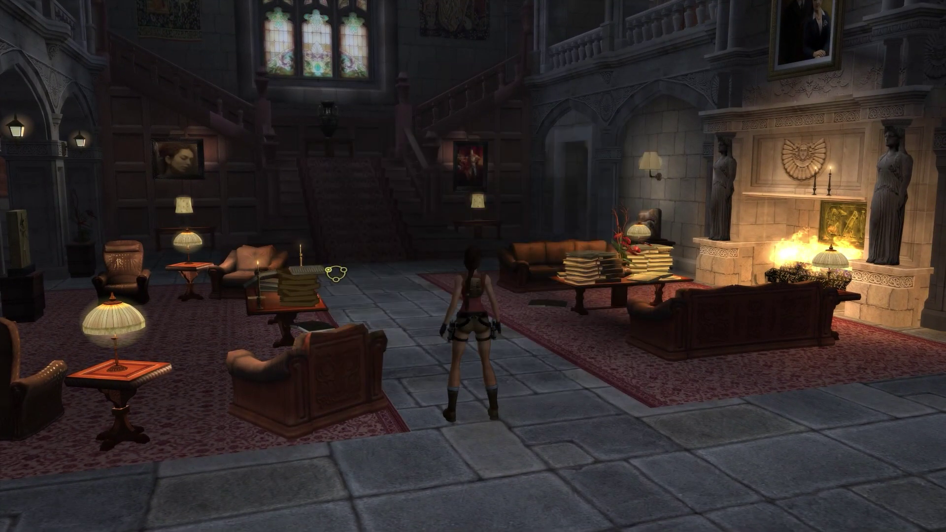
pyautogui.click(289, 269)
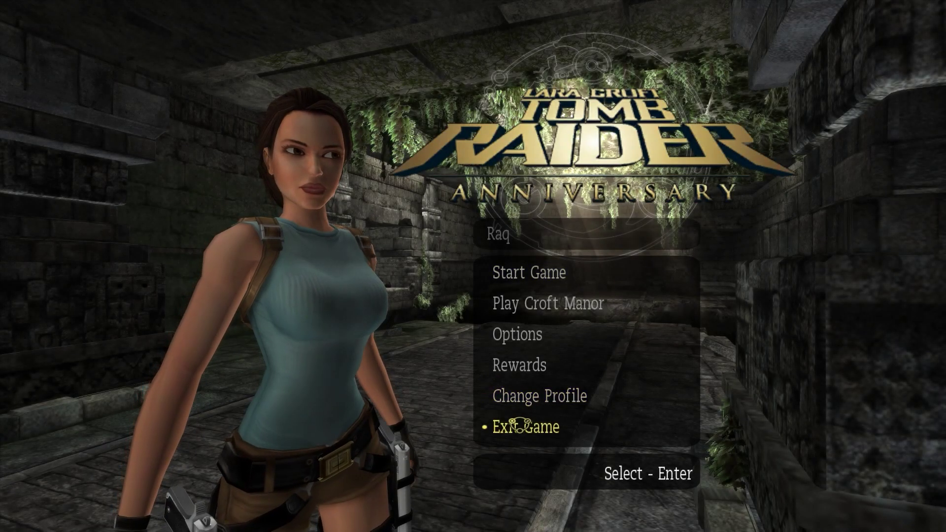
pyautogui.click(522, 424)
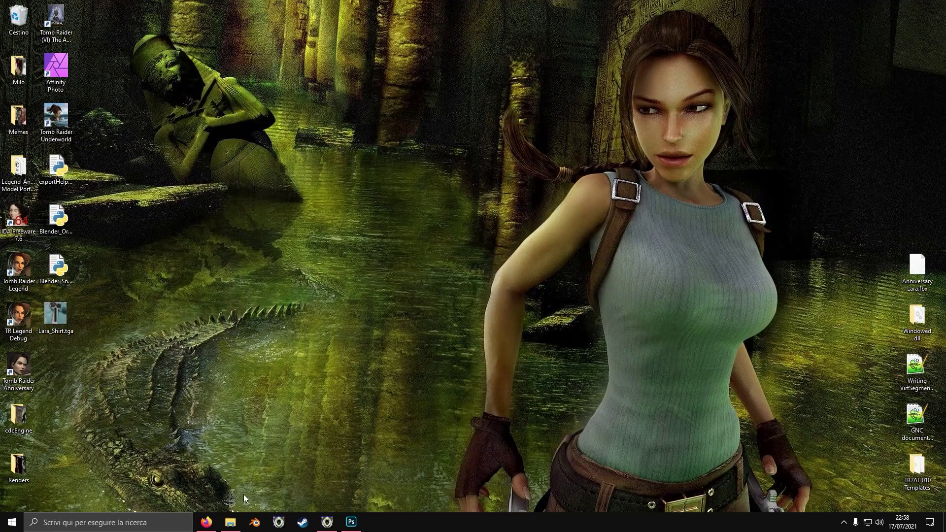
# Step: Switch to File Explorer and open the "DRM Unpacker - Packer" folder in the Tomb Raider Anniversary directory
pyautogui.click(230, 522)
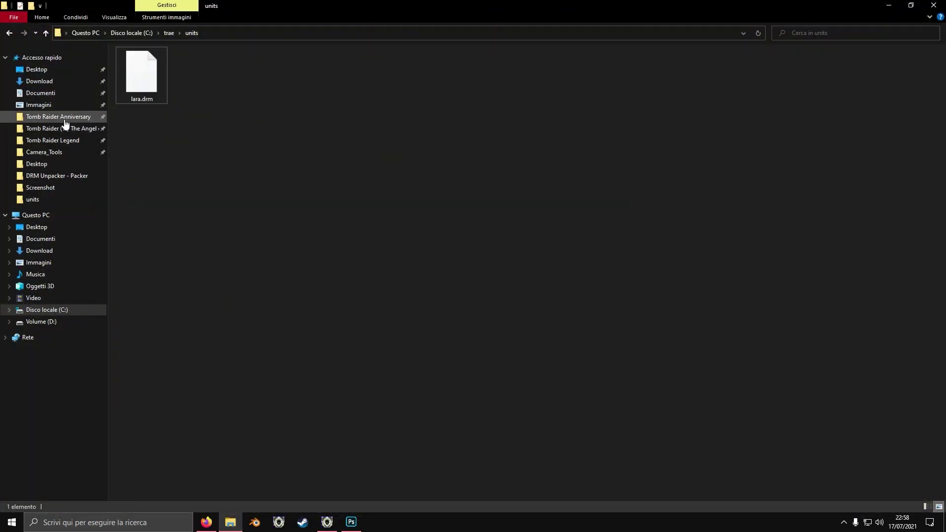
pyautogui.click(65, 120)
pyautogui.doubleClick(144, 70)
pyautogui.press('BackSpace')
pyautogui.doubleClick(149, 64)
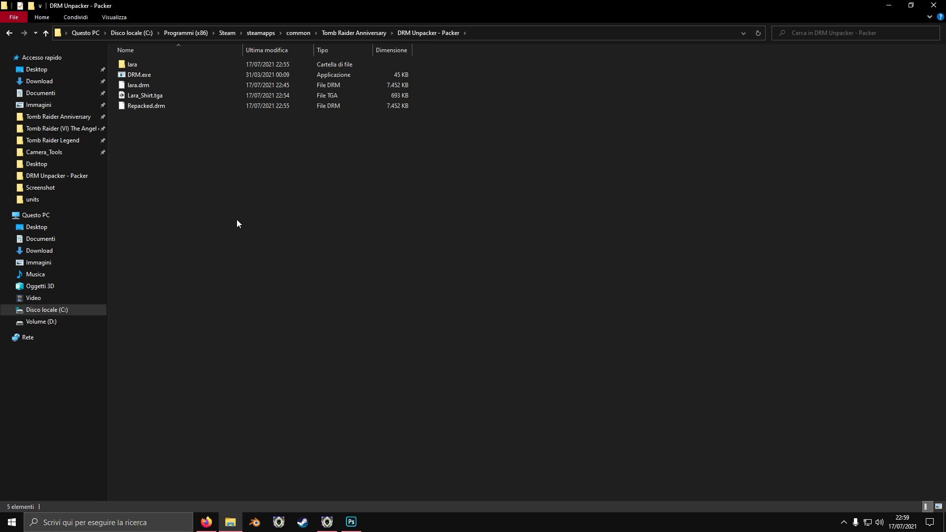
# Step: Examine the Tomb Raider Legend game folder, including its bigfiles and tr7.exe
pyautogui.click(61, 141)
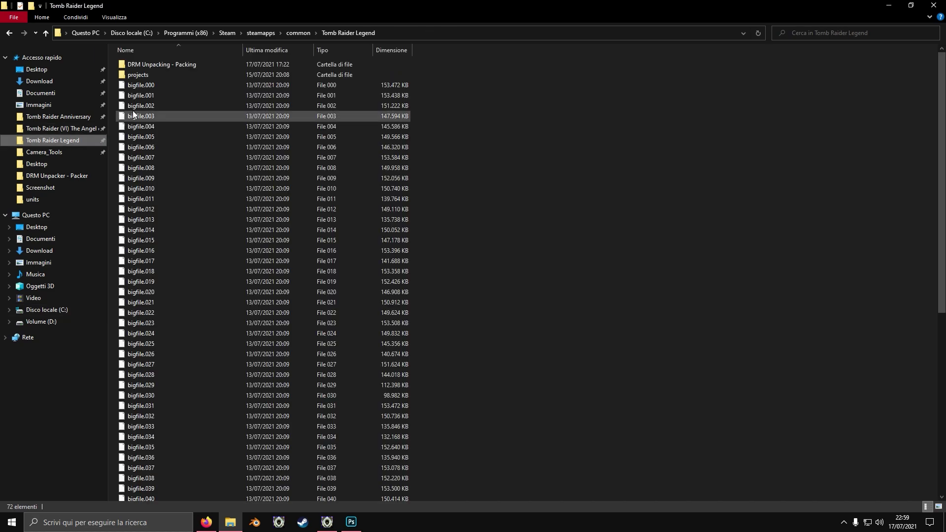
pyautogui.scroll(-10, 173, 148)
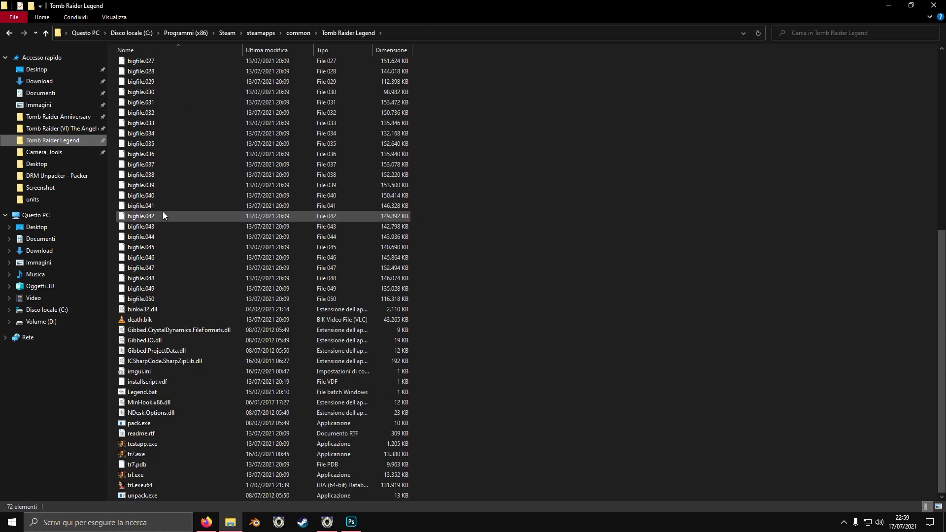
pyautogui.click(139, 320)
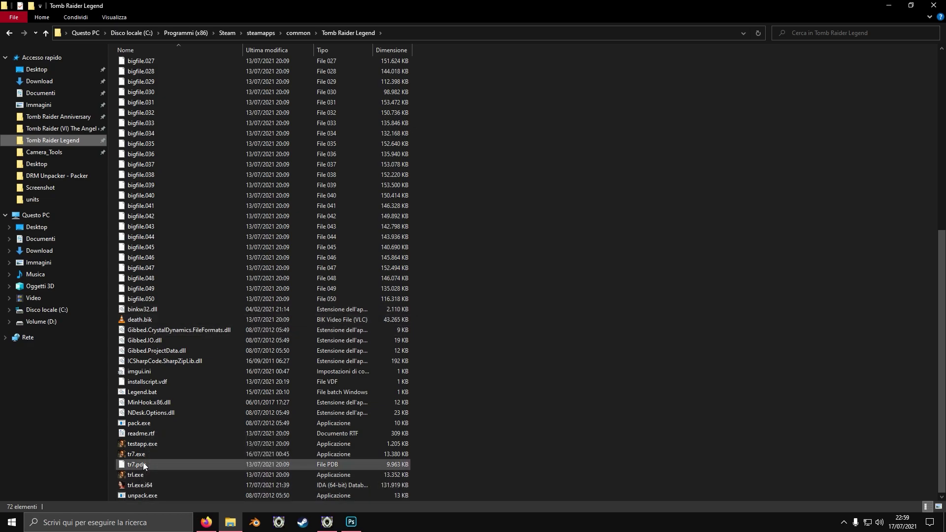
pyautogui.click(132, 455)
pyautogui.click(423, 446)
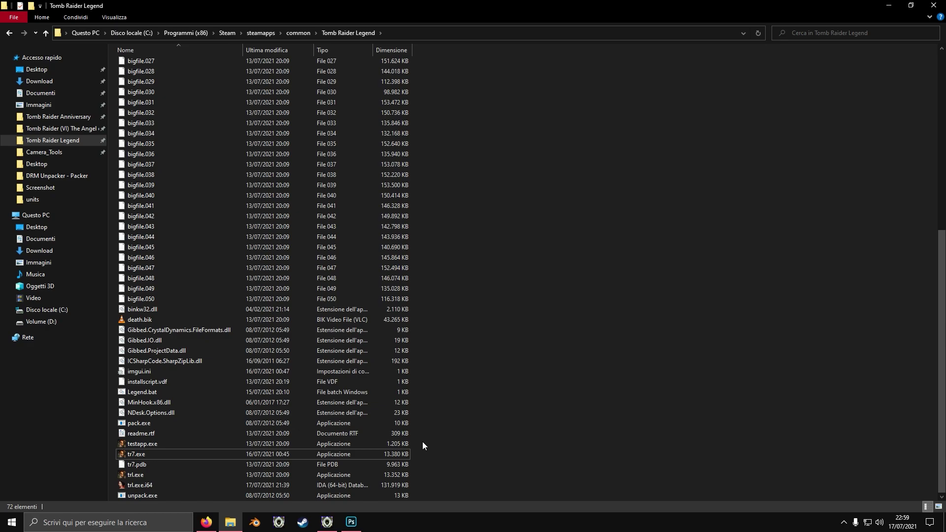
pyautogui.scroll(10, 423, 446)
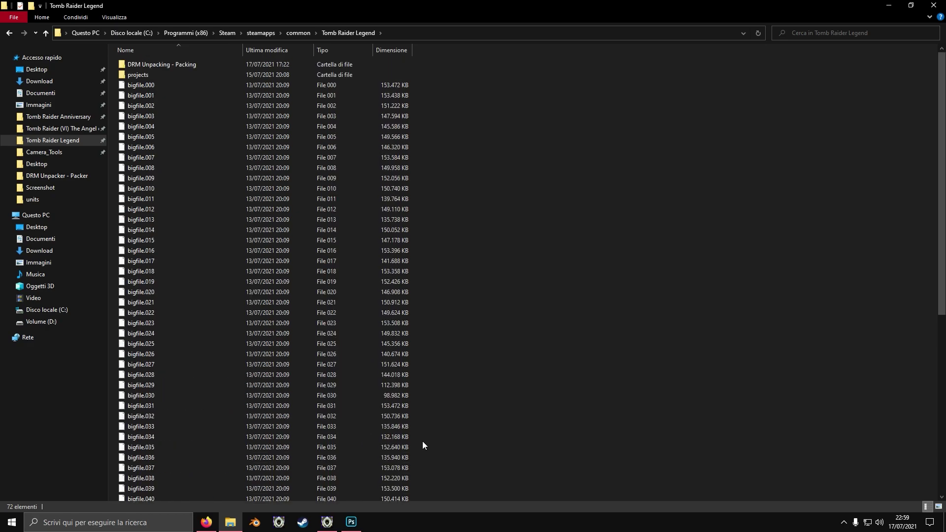
pyautogui.scroll(-10, 424, 425)
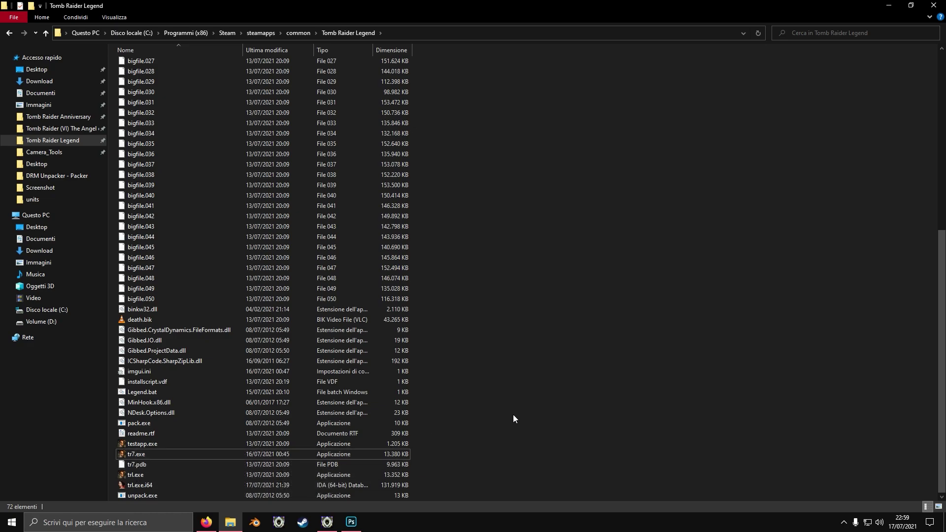
pyautogui.scroll(10, 513, 415)
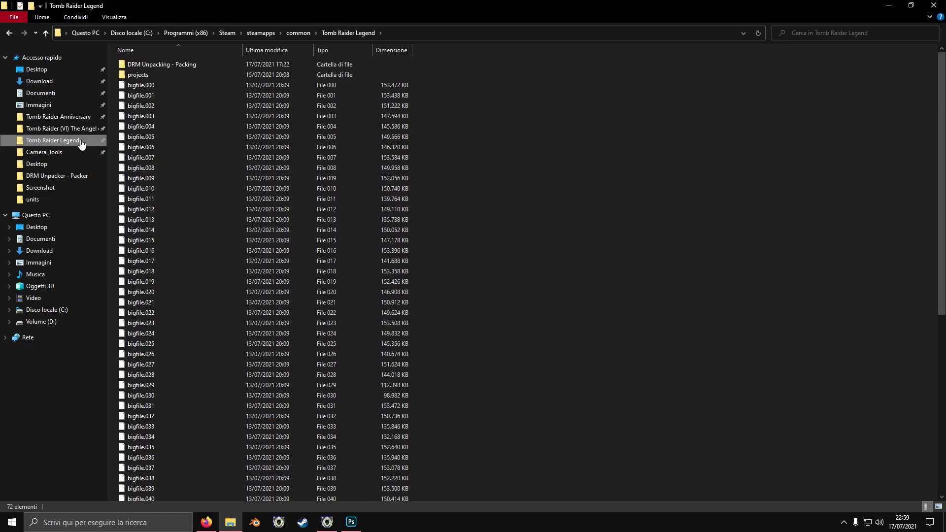
# Step: Return to the Tomb Raider Anniversary directory and review the contents of its "DRM Unpacker - Packer" folder
pyautogui.click(60, 117)
pyautogui.scroll(-2, 176, 232)
pyautogui.scroll(2, 174, 241)
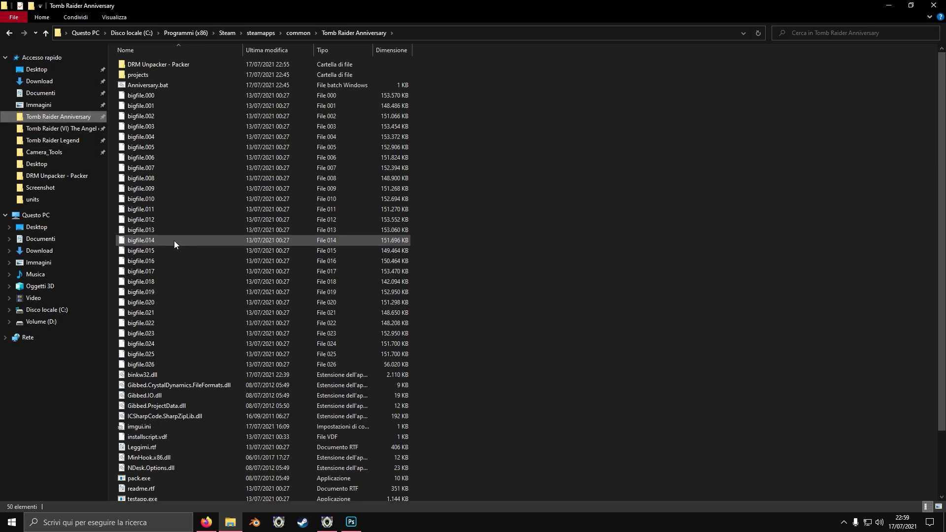
pyautogui.doubleClick(149, 66)
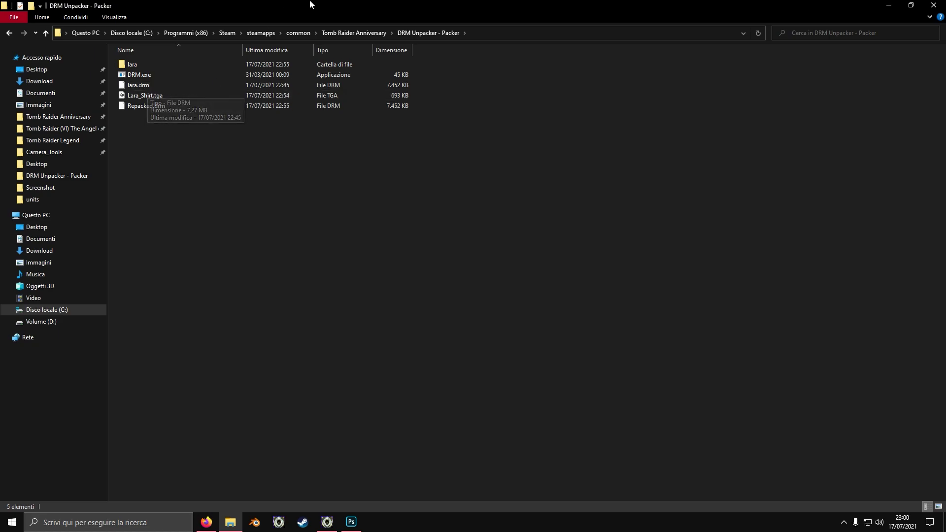
pyautogui.click(345, 33)
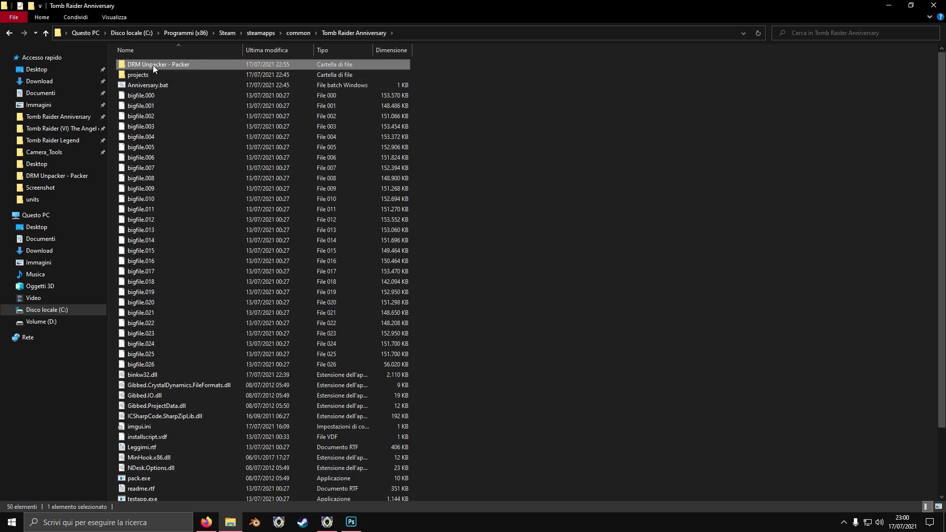
pyautogui.doubleClick(152, 65)
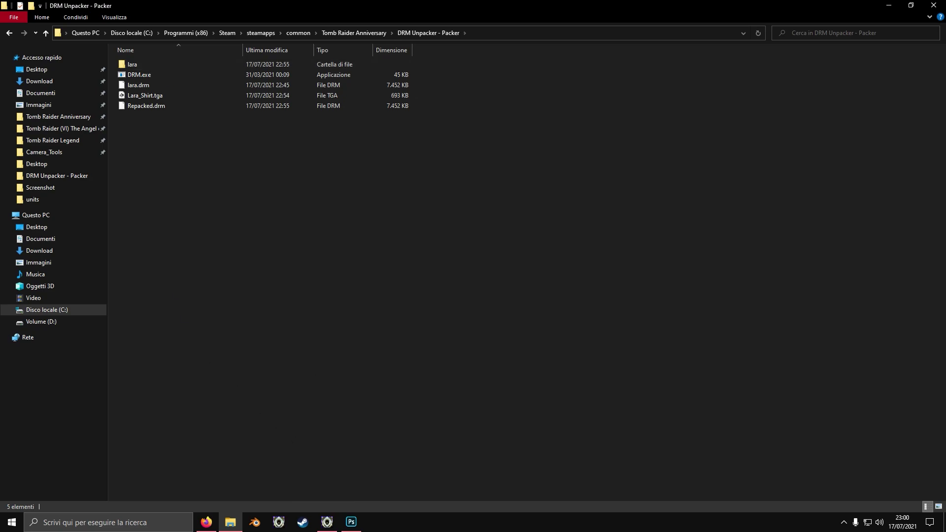
# Step: Launch Tomb Raider Anniversary, hide the hook menu to inspect Lara's outfit on the title screen, and exit the game
pyautogui.press('super+d')
pyautogui.doubleClick(19, 367)
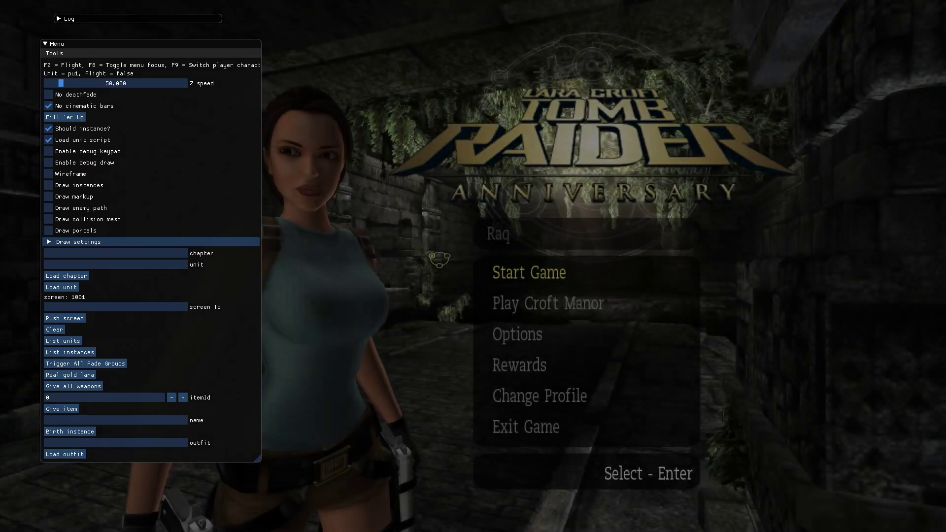
pyautogui.press('F8')
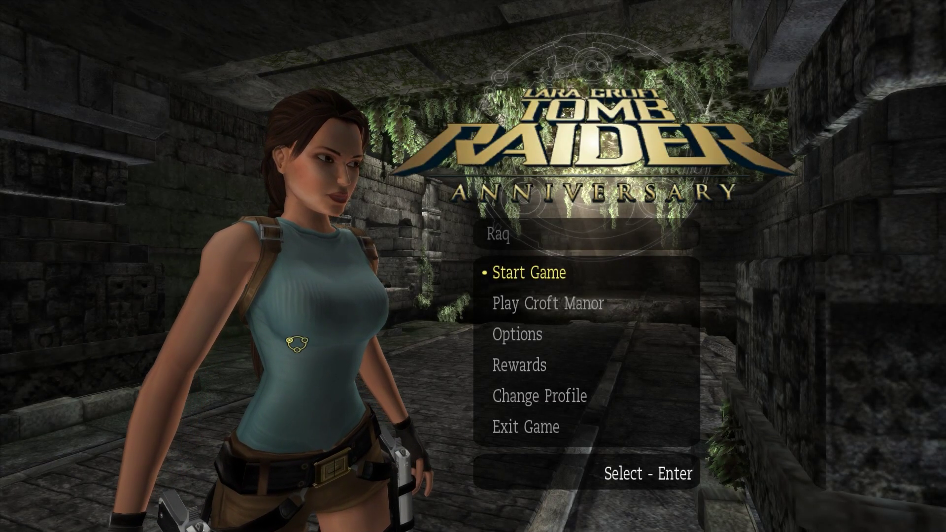
pyautogui.click(508, 436)
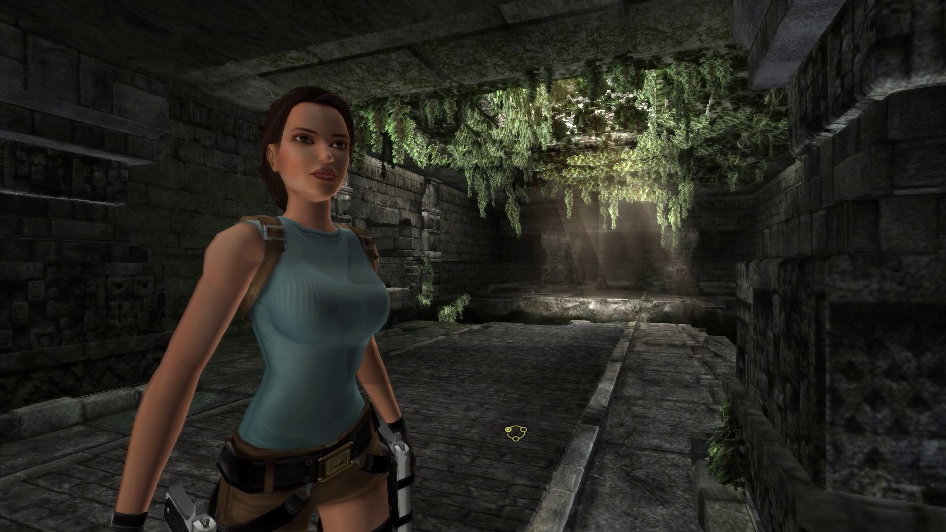
pyautogui.click(290, 291)
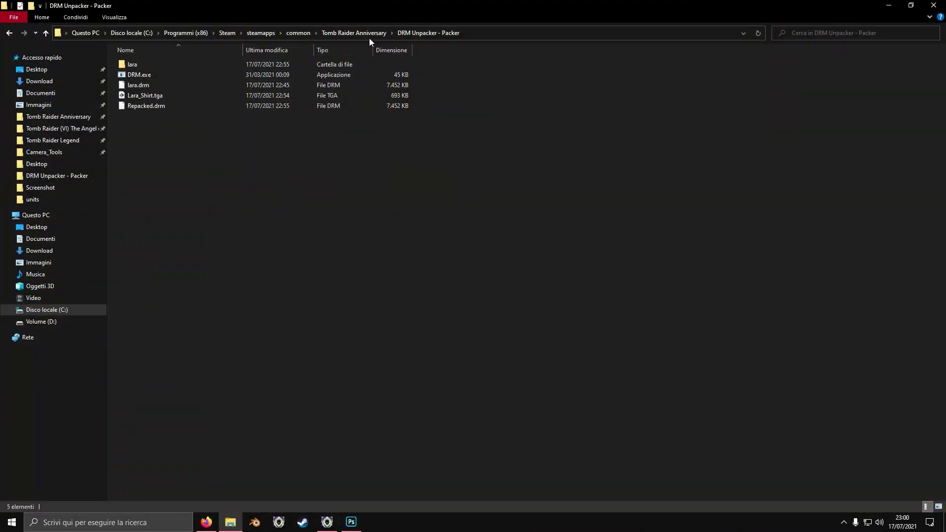
# Step: Open the pc-w folder under projects\Tomb Raider Anniversary\extracted files\default in the game directory
pyautogui.click(353, 32)
pyautogui.doubleClick(227, 74)
pyautogui.doubleClick(200, 66)
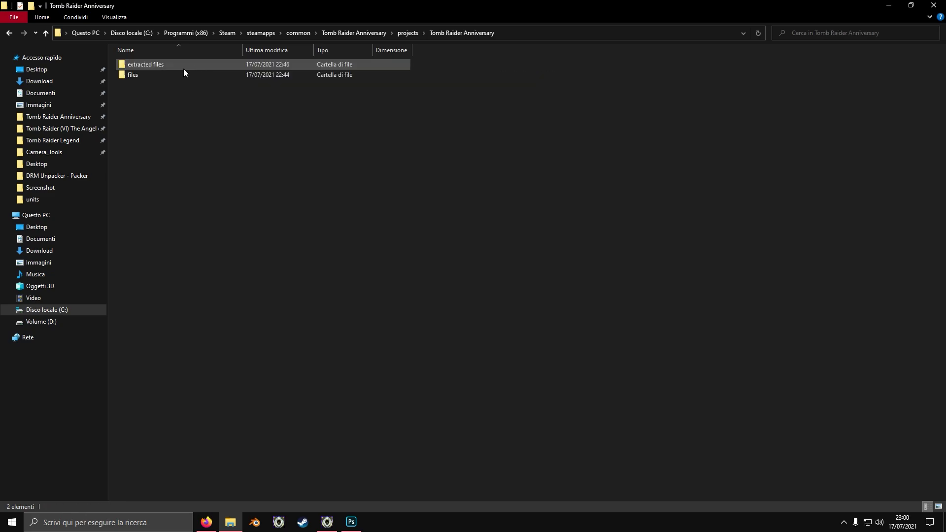
pyautogui.doubleClick(181, 63)
pyautogui.click(166, 67)
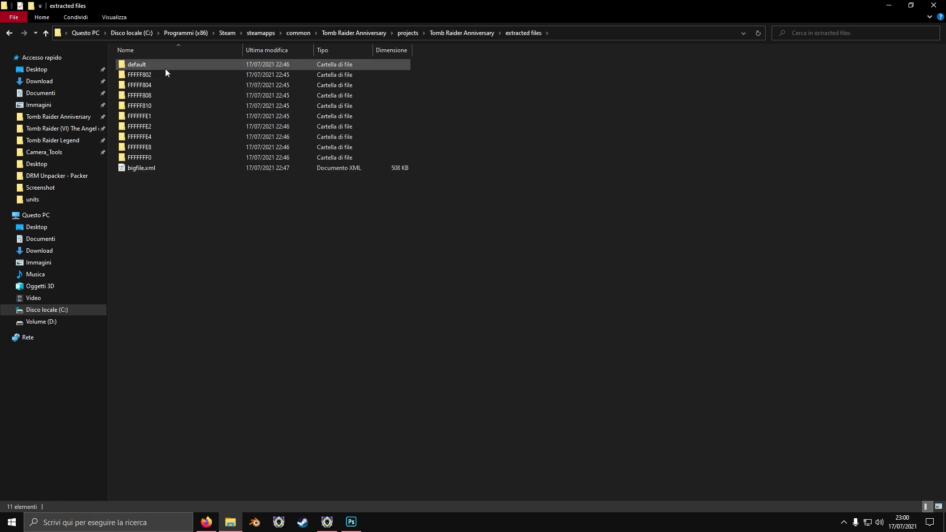
pyautogui.doubleClick(164, 68)
pyautogui.doubleClick(164, 74)
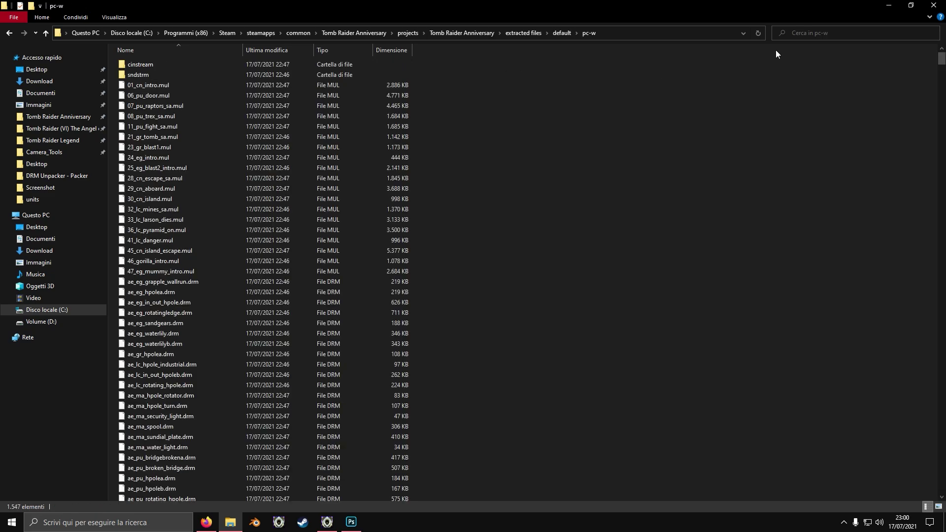
# Step: Search the pc-w folder for "frontend_lara"
pyautogui.click(811, 36)
pyautogui.write('frontend_kl')
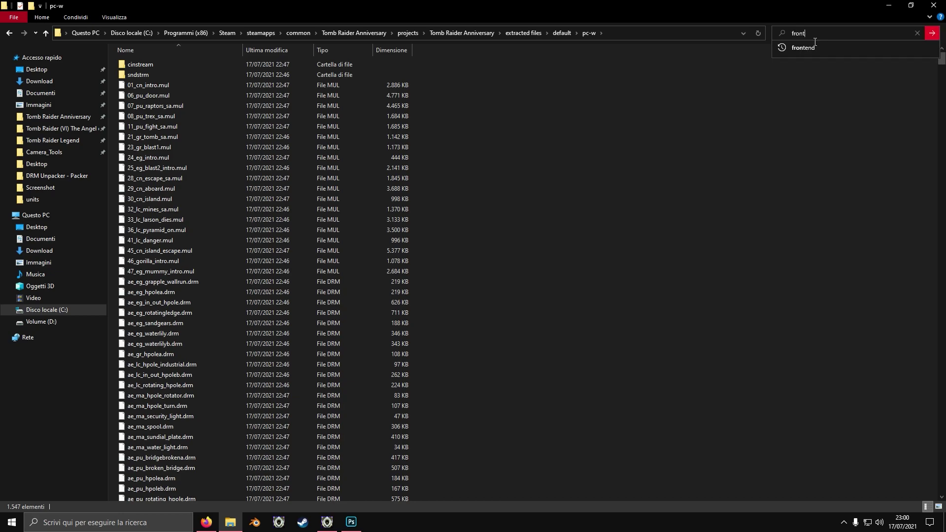
pyautogui.press('BackSpace')
pyautogui.press('BackSpace')
pyautogui.write('lara')
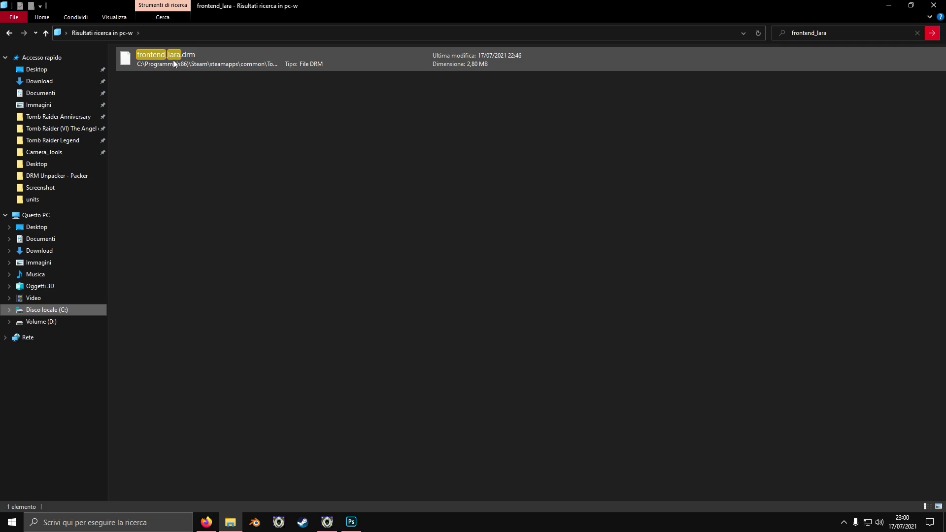
# Step: Copy the found frontend_lara.drm into the "DRM Unpacker - Packer" folder of the Tomb Raider Anniversary directory
pyautogui.rightClick(173, 60)
pyautogui.click(207, 176)
pyautogui.click(354, 33)
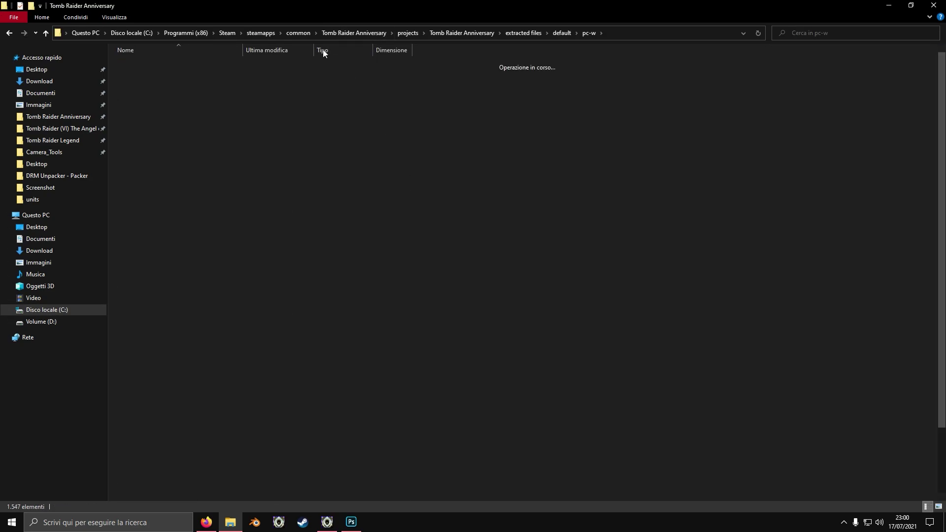
pyautogui.doubleClick(169, 64)
pyautogui.rightClick(188, 143)
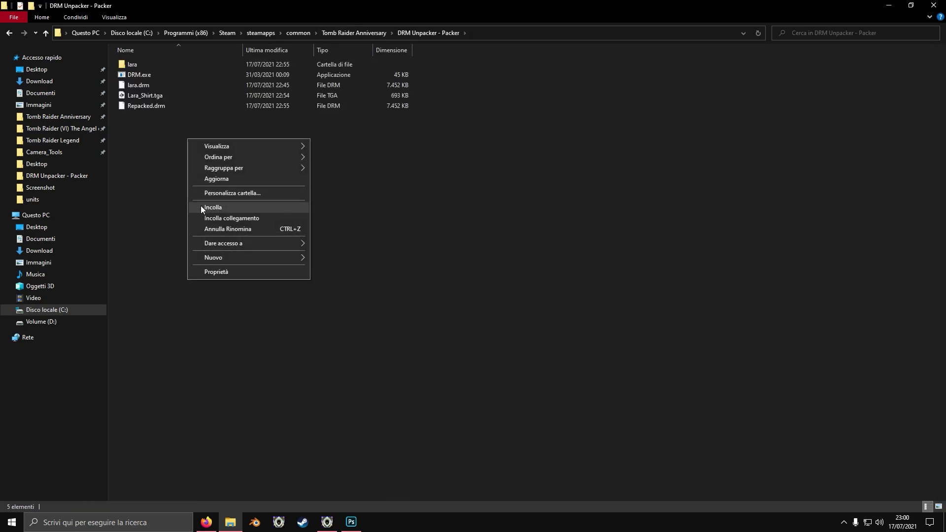
pyautogui.click(200, 208)
# Step: Unpack frontend_lara.drm with DRM.exe, then open the extracted frontend_lara folder and list its files in the details view
pyautogui.moveTo(141, 77); pyautogui.dragTo(140, 76)
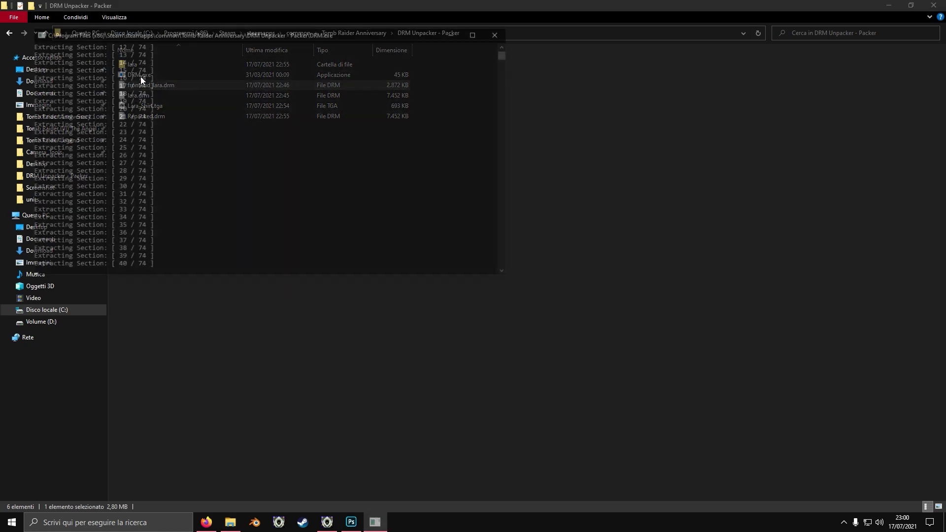
pyautogui.click(144, 64)
pyautogui.doubleClick(145, 66)
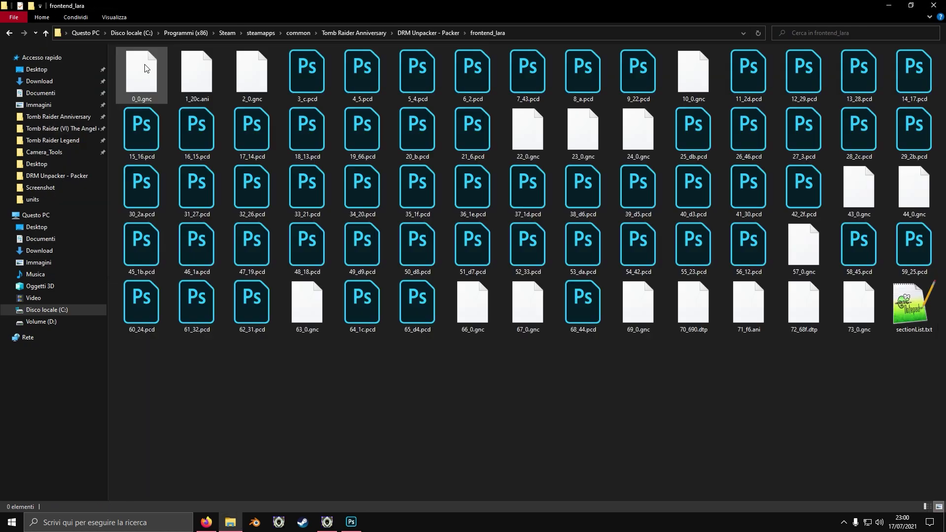
pyautogui.click(118, 17)
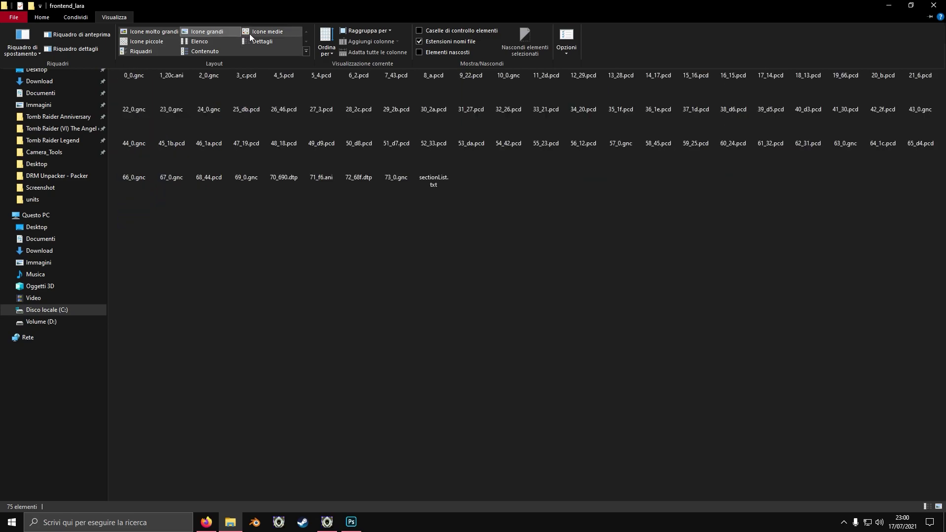
pyautogui.click(253, 38)
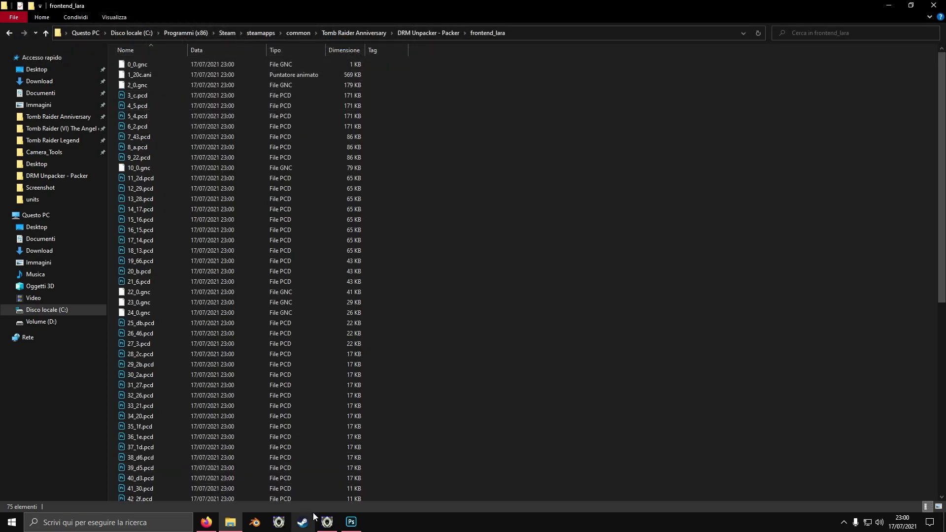
# Step: Switch to Noesis and preview the 3_c.pcd texture in the frontend_lara folder
pyautogui.click(327, 522)
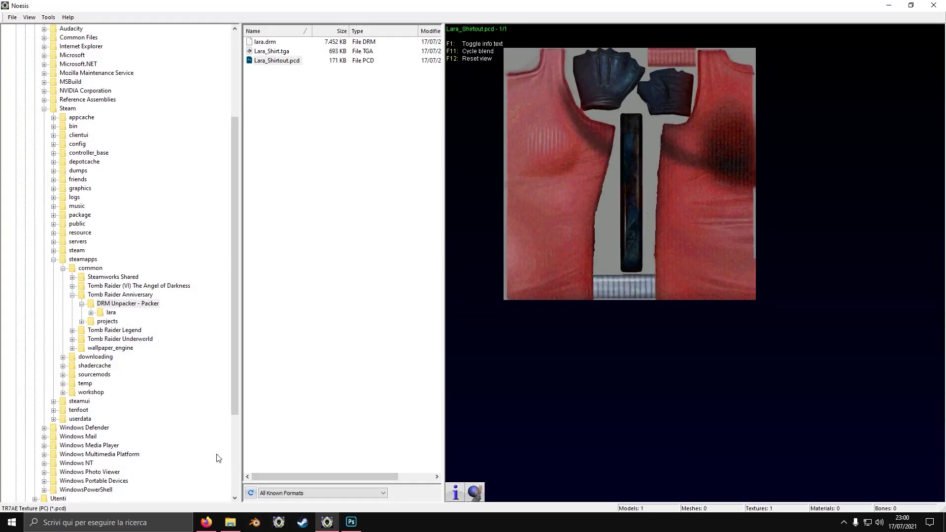
pyautogui.press('Up')
pyautogui.click(268, 70)
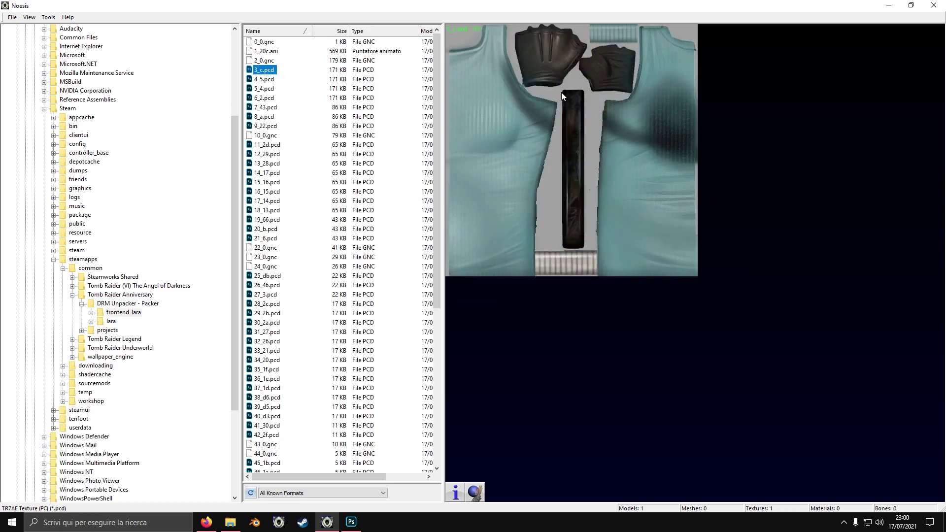
# Step: Copy the modified shirt texture 1_c.pcd from the lara folder into the "DRM Unpacker - Packer" folder
pyautogui.click(239, 517)
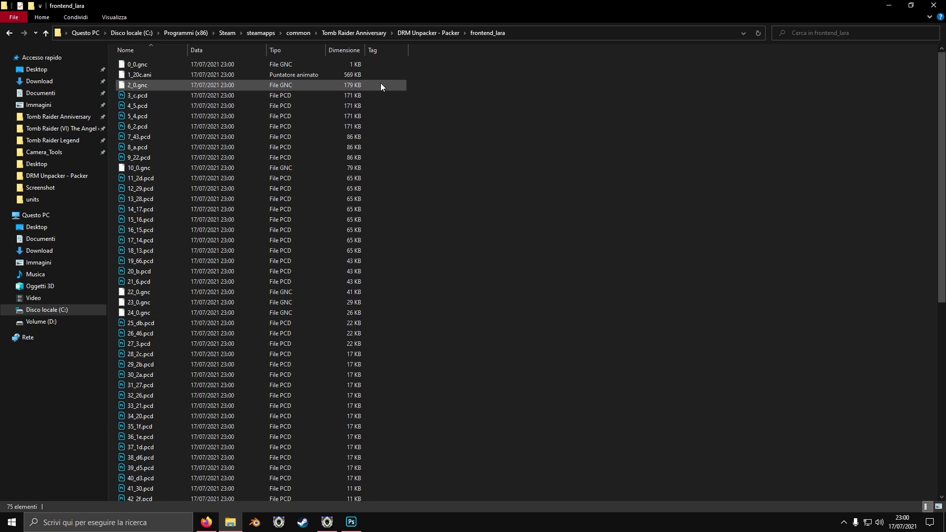
pyautogui.click(425, 33)
pyautogui.doubleClick(147, 64)
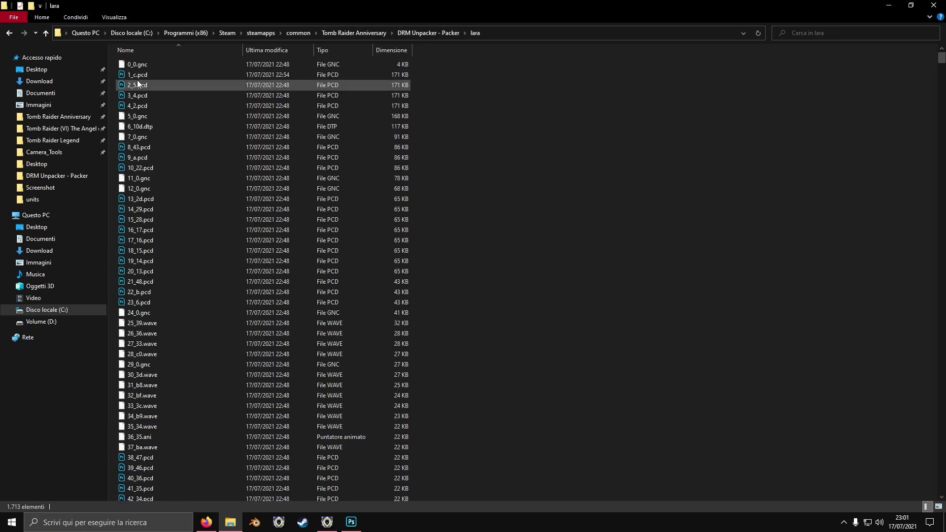
pyautogui.rightClick(137, 73)
pyautogui.click(164, 220)
pyautogui.click(427, 33)
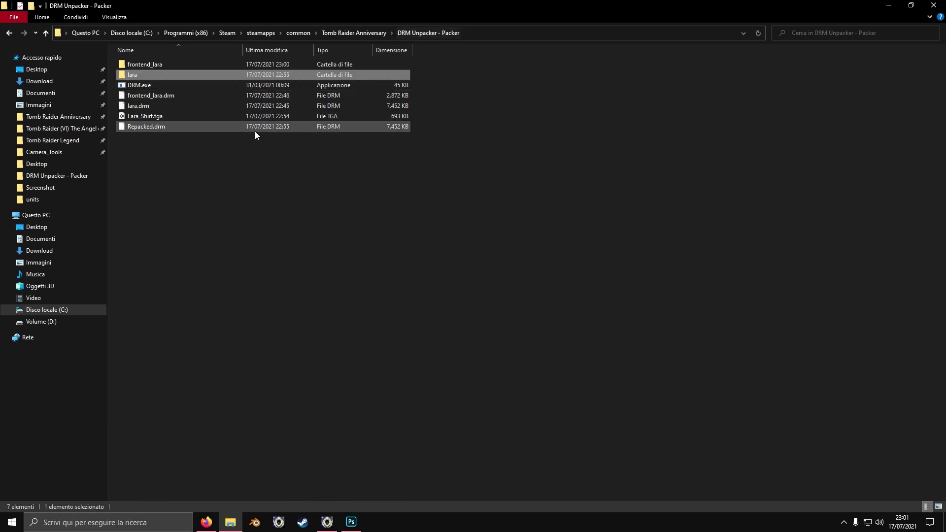
pyautogui.rightClick(255, 130)
pyautogui.rightClick(151, 155)
pyautogui.click(172, 221)
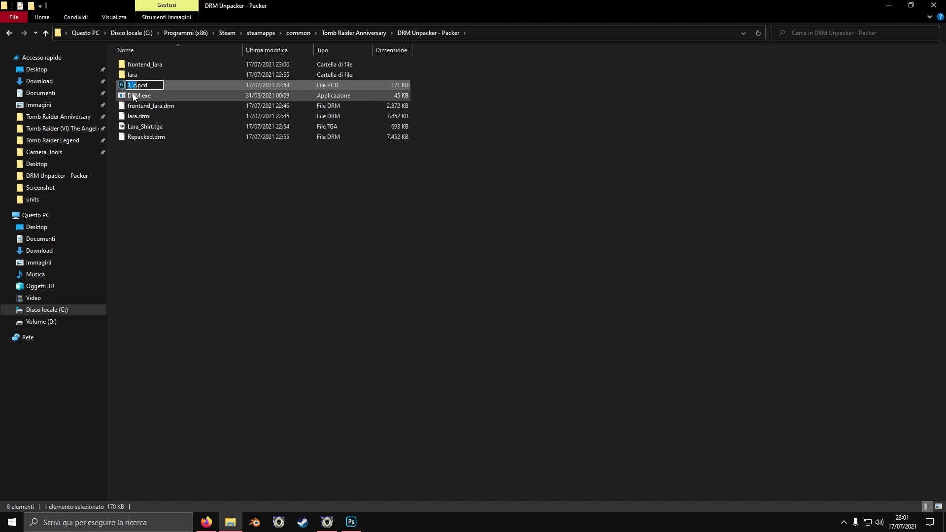
# Step: Rename the copied texture to match 3_c.pcd, replace the original in the frontend_lara folder with it, and repack that folder with DRM.exe
pyautogui.press('Return')
pyautogui.moveTo(136, 85)
pyautogui.mouseDown()
pyautogui.moveTo(156, 65)
pyautogui.moveTo(146, 63)
pyautogui.moveTo(146, 82)
pyautogui.mouseUp()
pyautogui.click(421, 194)
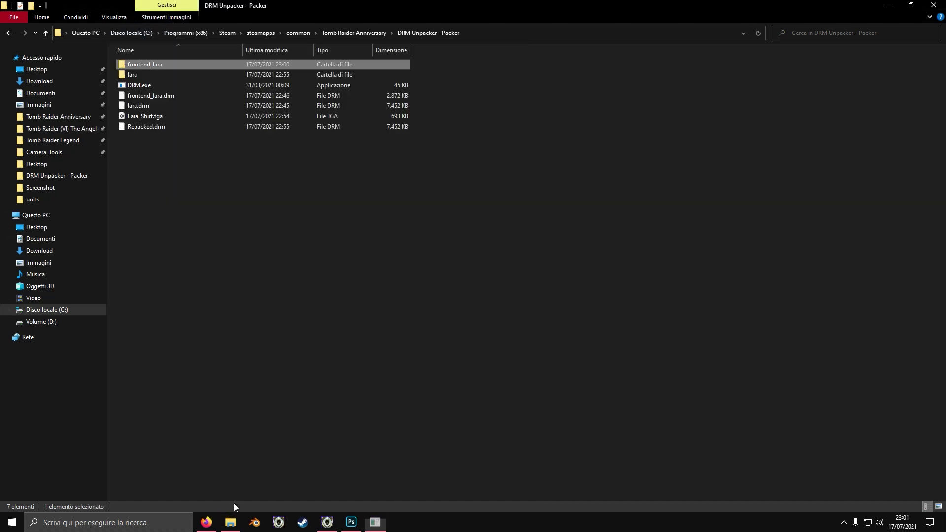
pyautogui.click(327, 522)
pyautogui.click(222, 526)
# Step: Place the new Repacked.drm in C:\trae\units and rename it frontend_lara.drm
pyautogui.rightClick(134, 127)
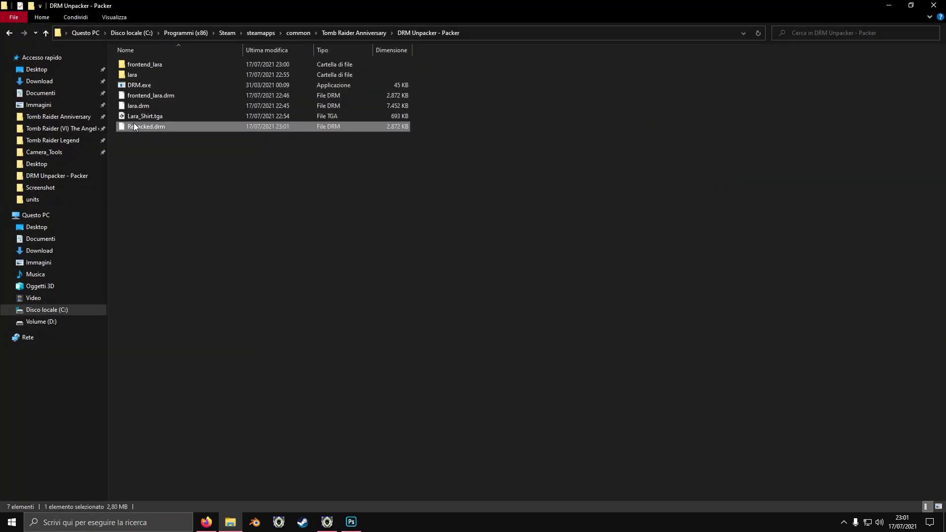
pyautogui.click(168, 249)
pyautogui.click(59, 128)
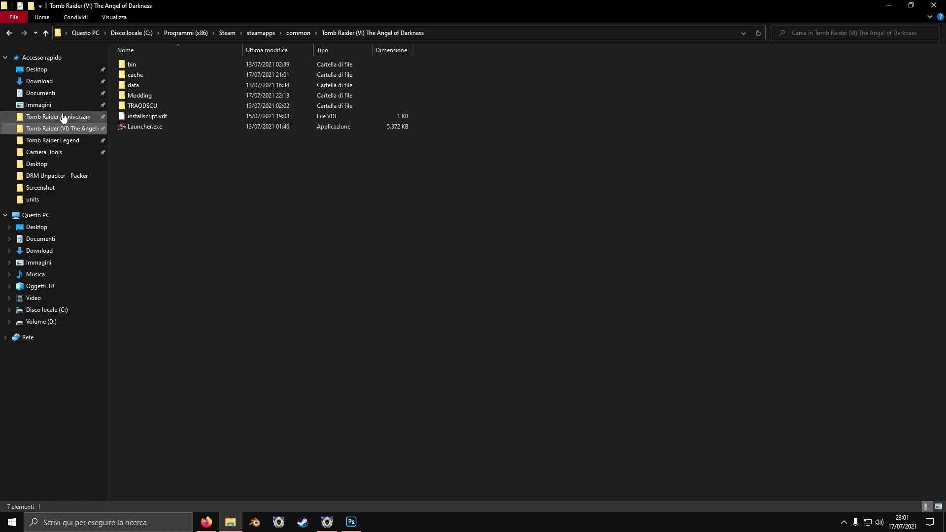
pyautogui.click(133, 35)
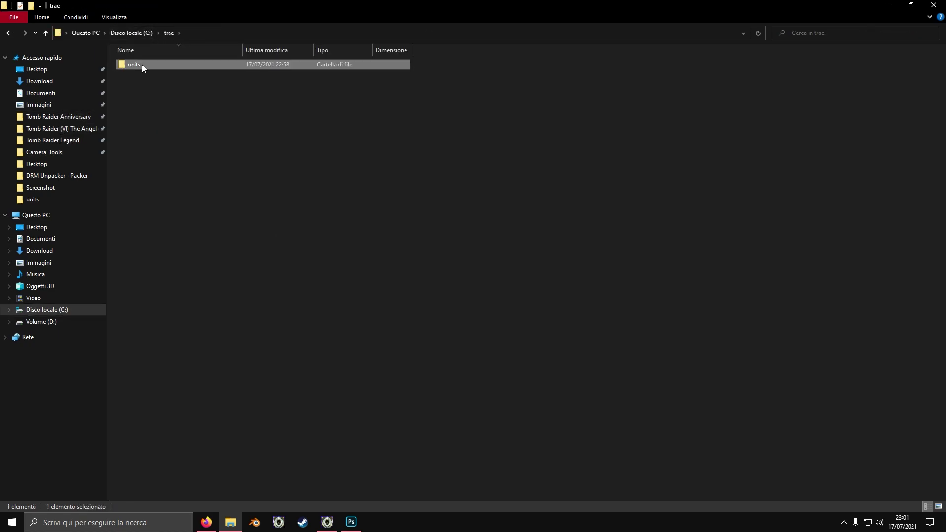
pyautogui.doubleClick(142, 65)
pyautogui.rightClick(220, 173)
pyautogui.click(248, 222)
pyautogui.press('F2')
pyautogui.write('frontend_lara.drm')
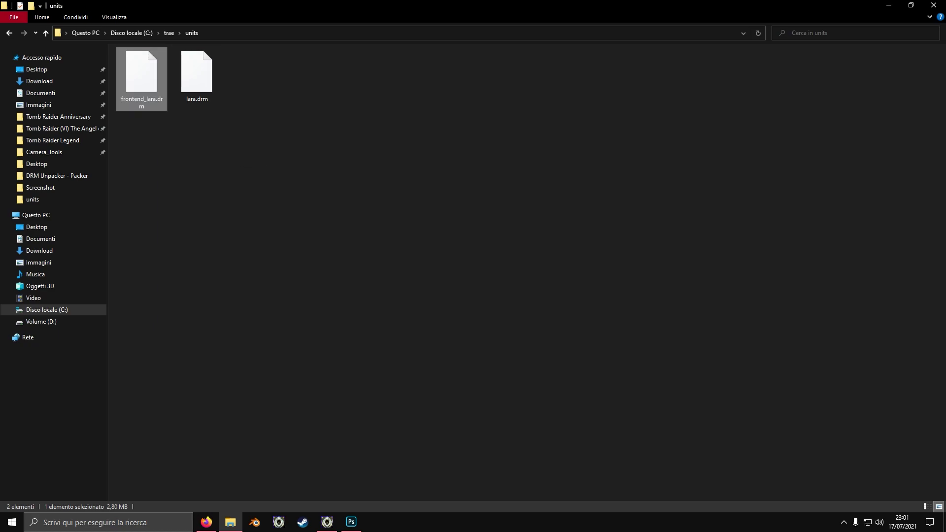
# Step: Launch Tomb Raider Anniversary, check Lara's shirt on the title screen, and start Croft Manor to walk her down to the main hall
pyautogui.press('super+d')
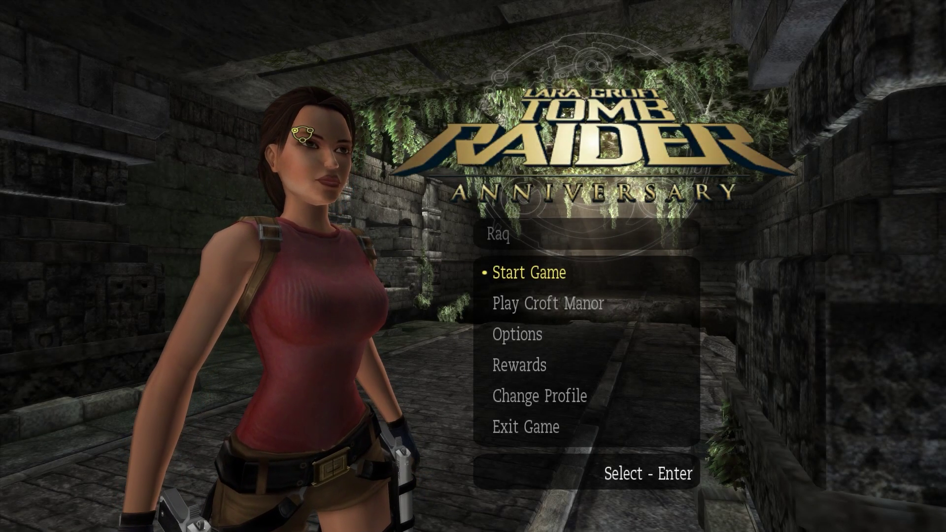
pyautogui.click(521, 305)
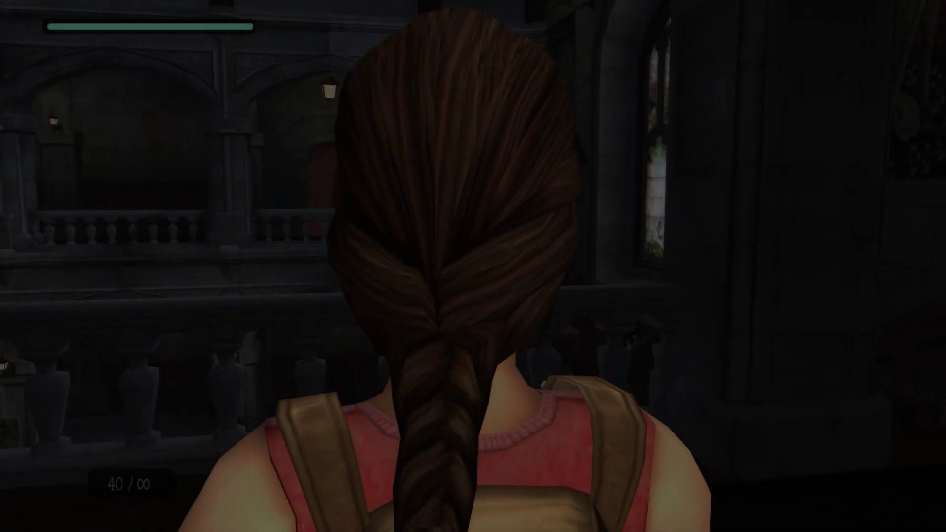
pyautogui.press('w')
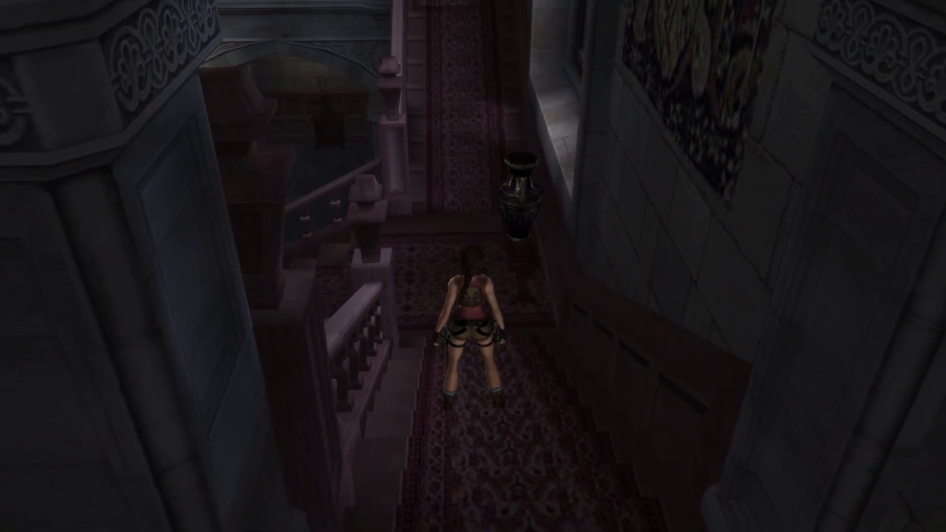
pyautogui.press('F8')
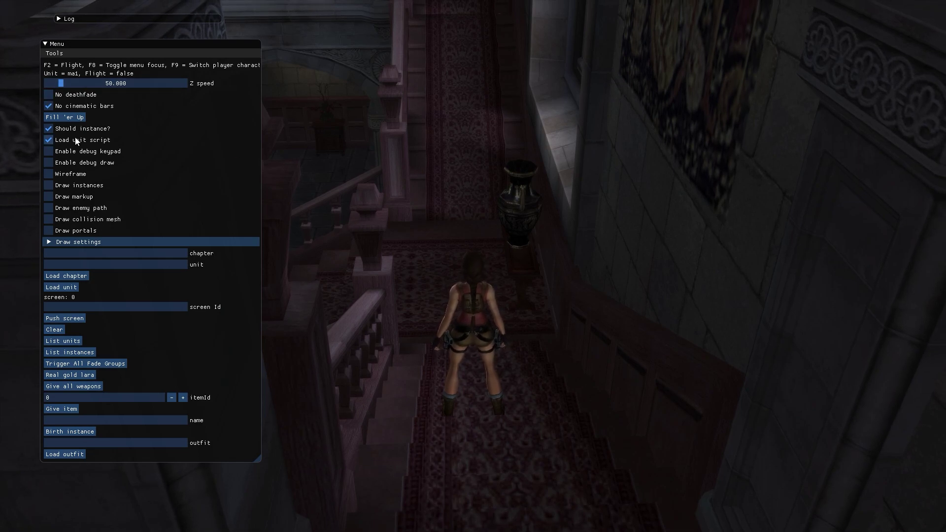
pyautogui.press('F8')
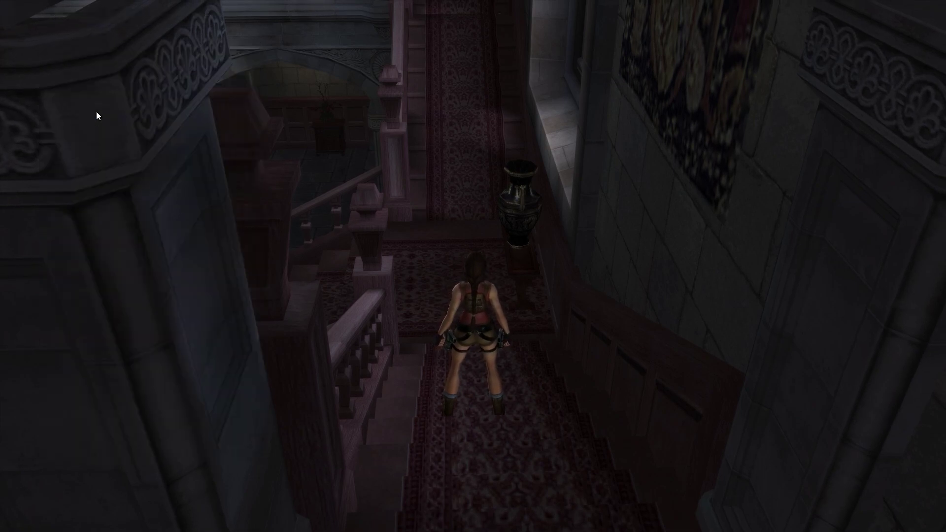
pyautogui.press('w')
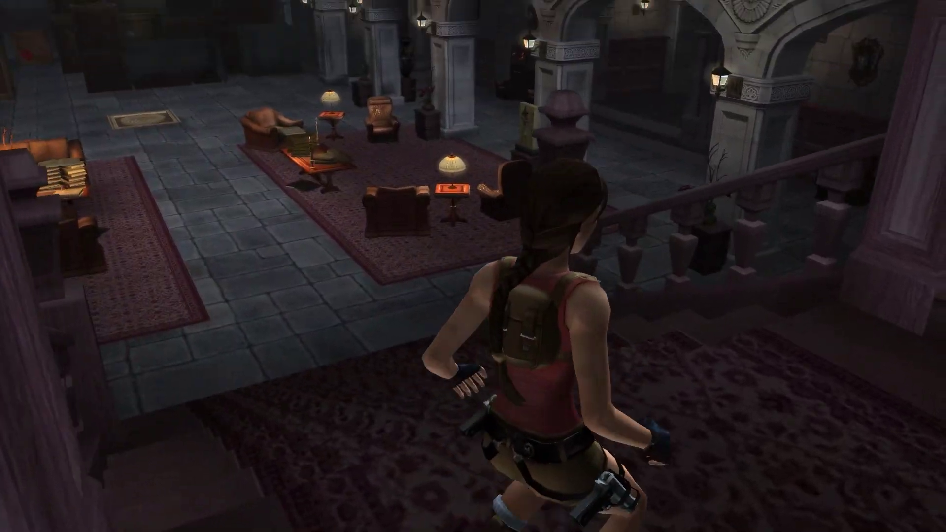
pyautogui.press('s')
pyautogui.press('w')
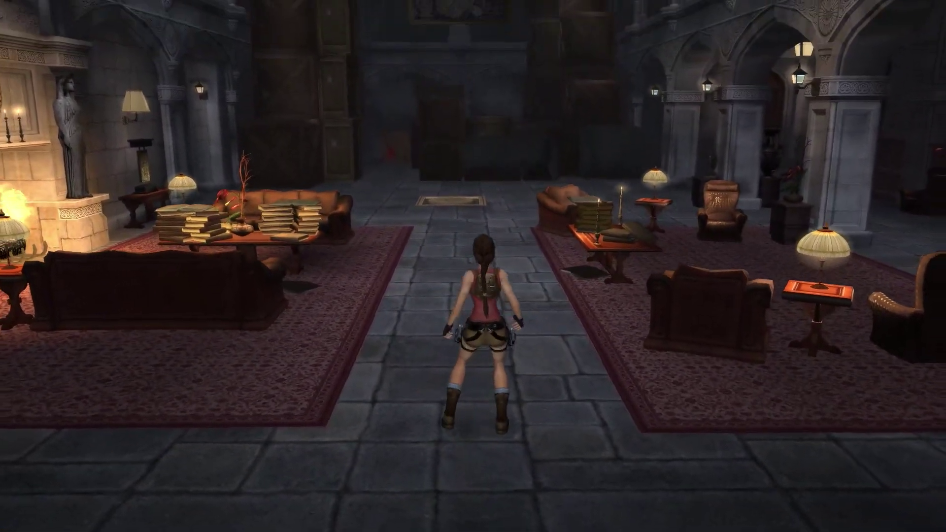
# Step: Preview the manor hall in Wireframe from the hook menu, turn it back off, and enable Draw instances
pyautogui.press('F8')
pyautogui.click(49, 174)
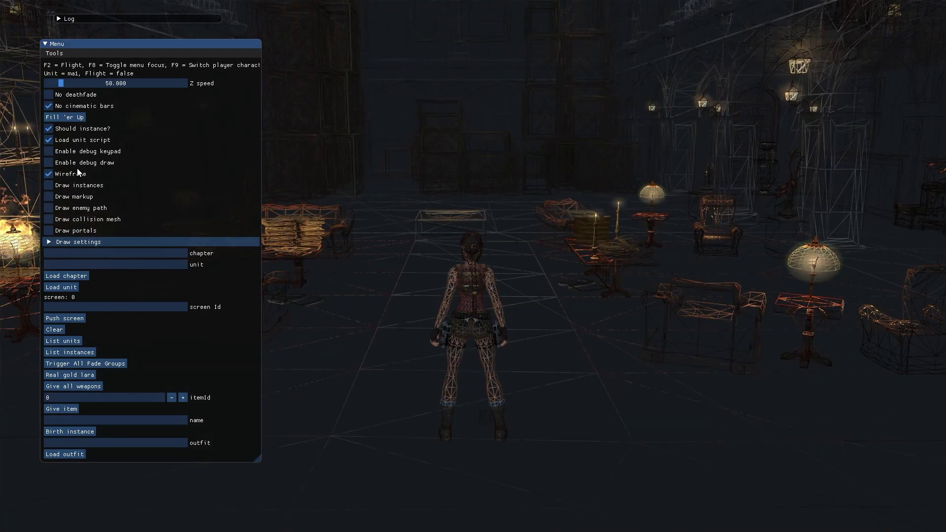
pyautogui.click(66, 175)
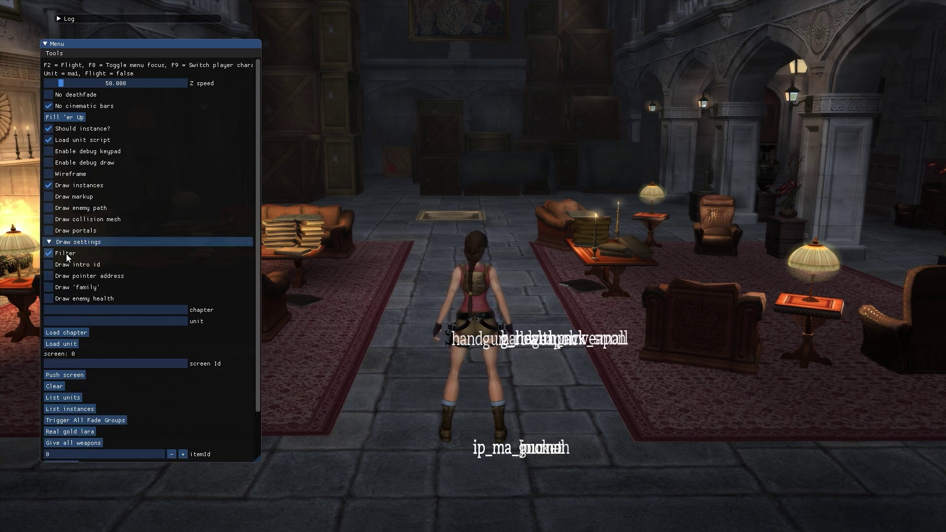
# Step: Hide the hook menu and move Lara around the hall to examine the unfiltered instance name labels
pyautogui.press('F8')
pyautogui.press('space')
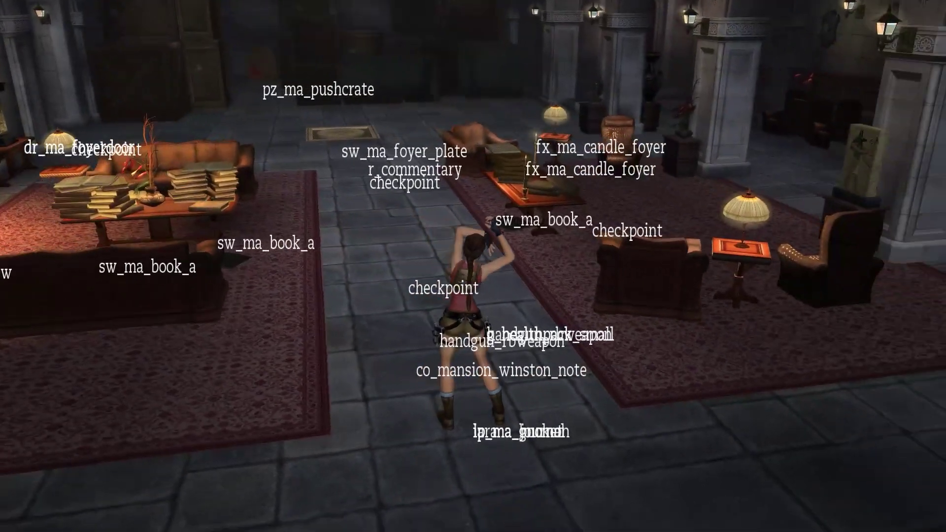
pyautogui.press('w')
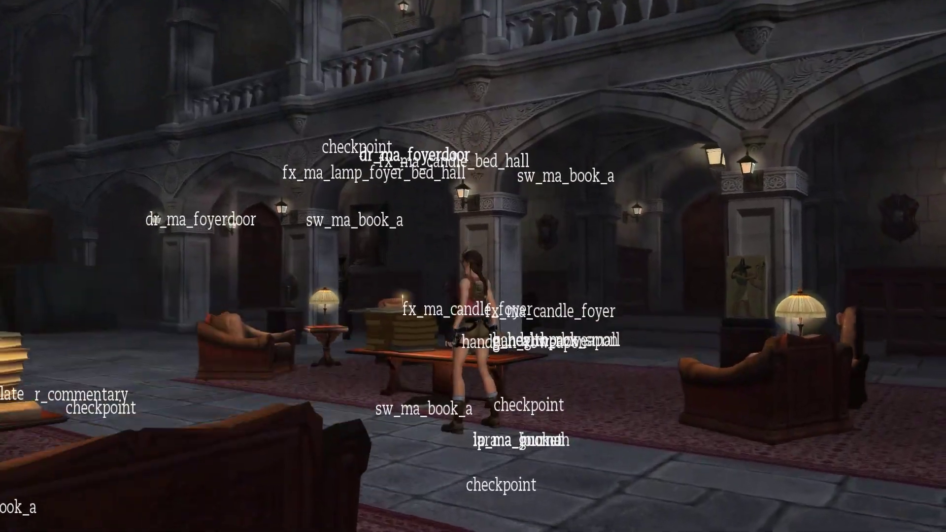
pyautogui.press('w')
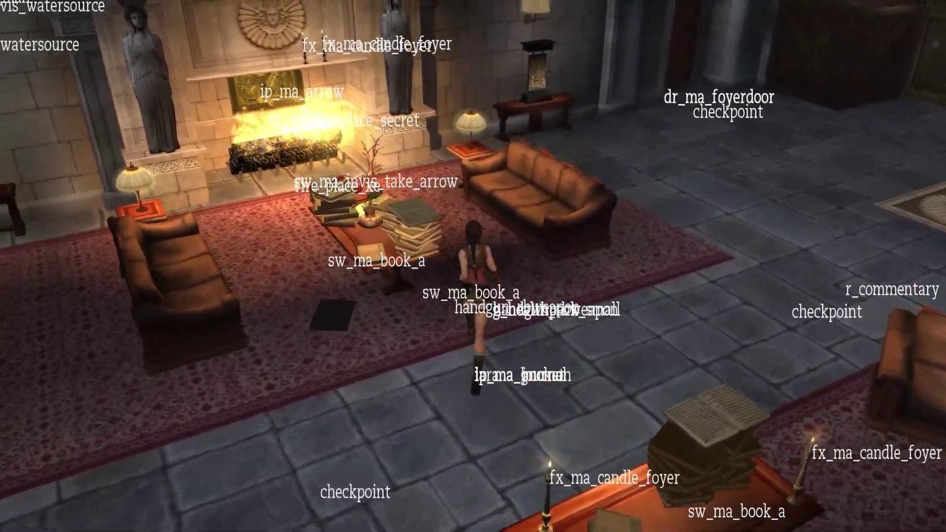
pyautogui.press('w')
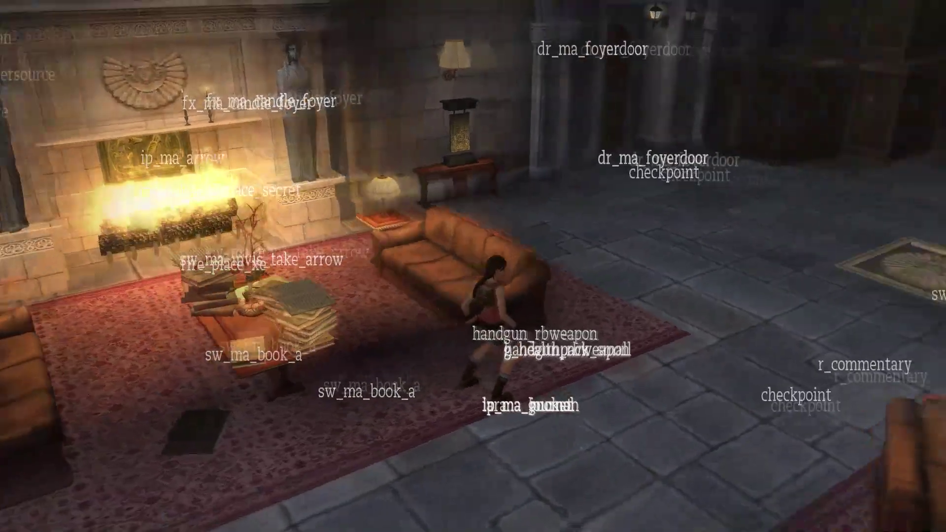
# Step: Reopen the hook menu, toggle Draw instances until it is off, and enable Draw markup
pyautogui.press('F8')
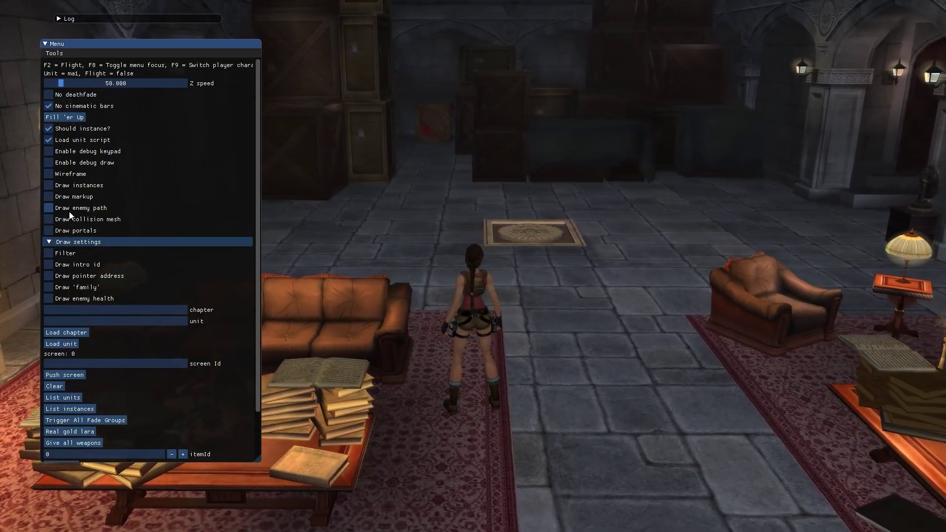
pyautogui.click(66, 189)
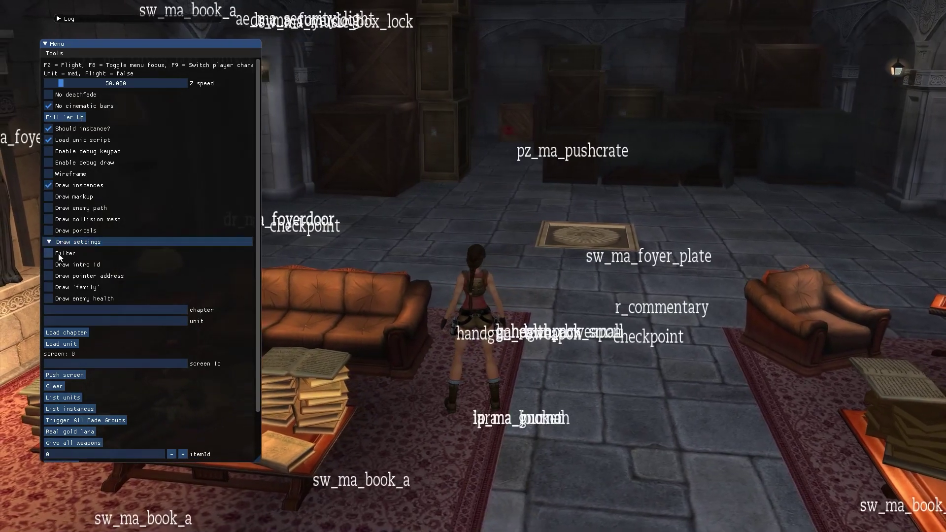
pyautogui.click(63, 188)
pyautogui.click(64, 197)
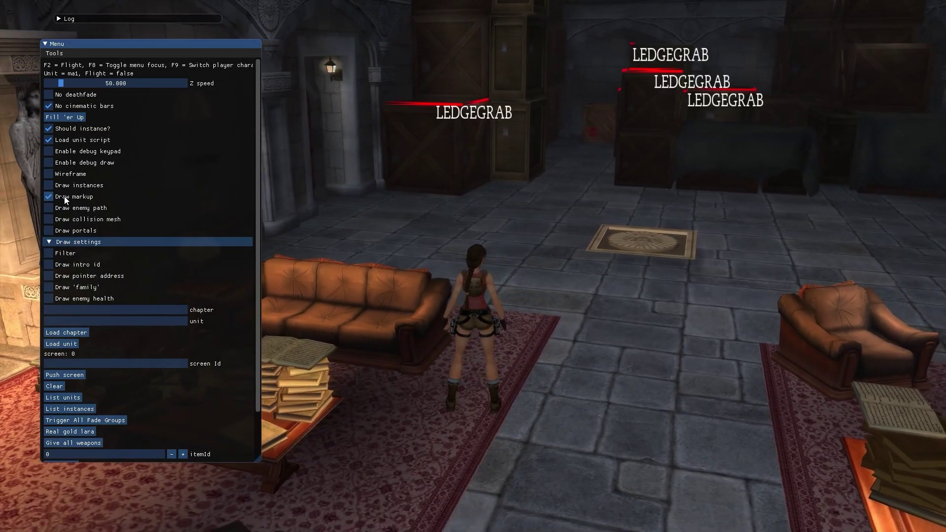
# Step: Hide the hook menu, run Lara to the stacked crates, and grab a ledge marked LEDGEGRAB
pyautogui.press('F8')
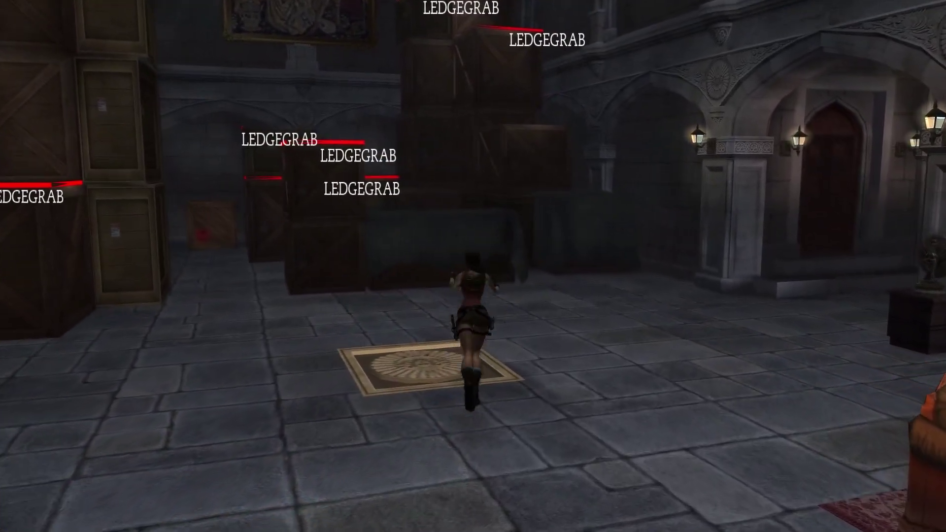
pyautogui.press('space')
pyautogui.press('space')
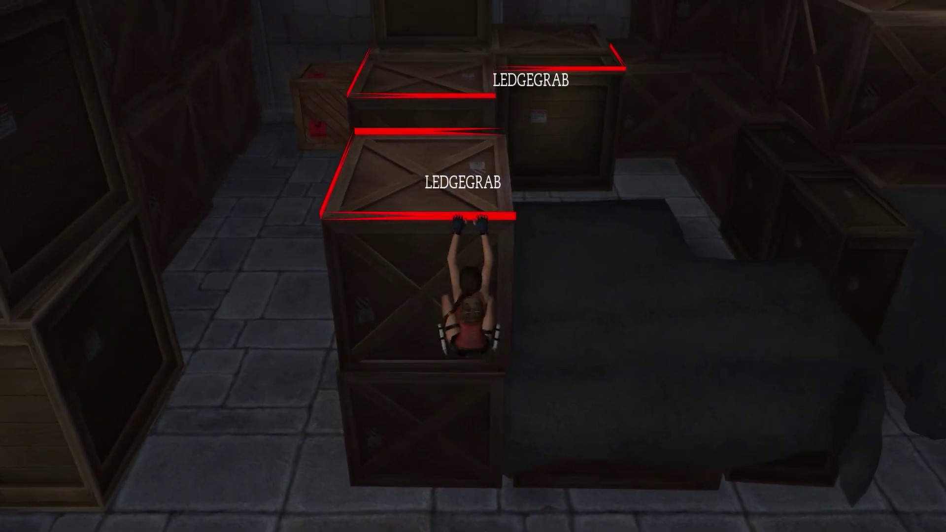
# Step: Reopen the hook menu and birth a new instance named natla beside Lara in the manor hall
pyautogui.press('F8')
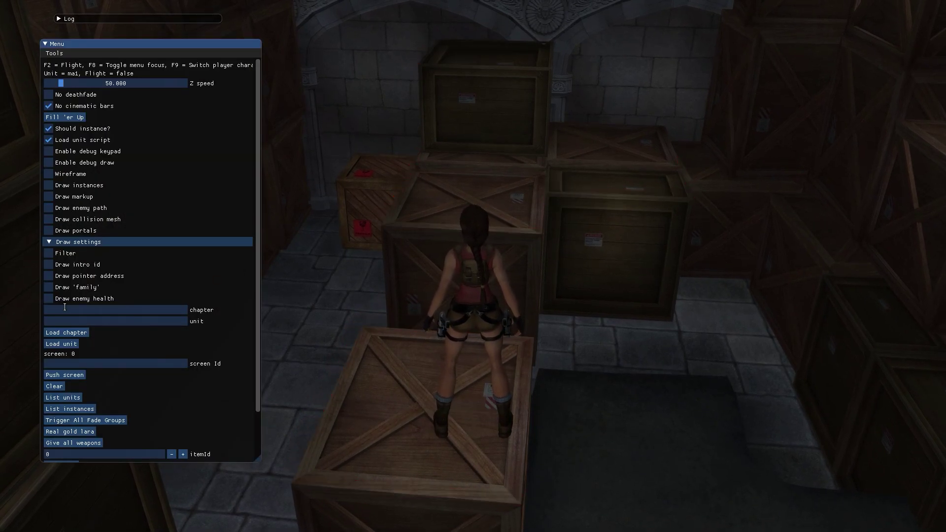
pyautogui.scroll(-2, 67, 316)
pyautogui.click(77, 420)
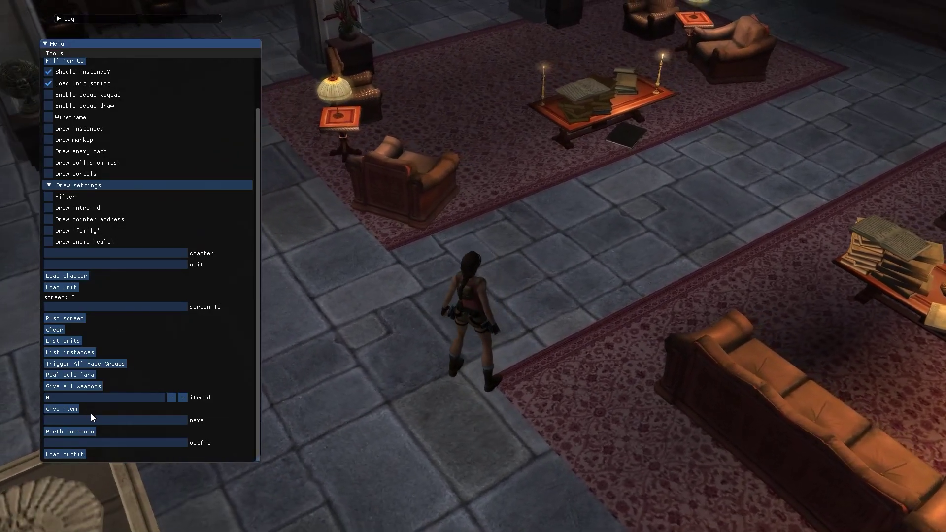
pyautogui.click(91, 418)
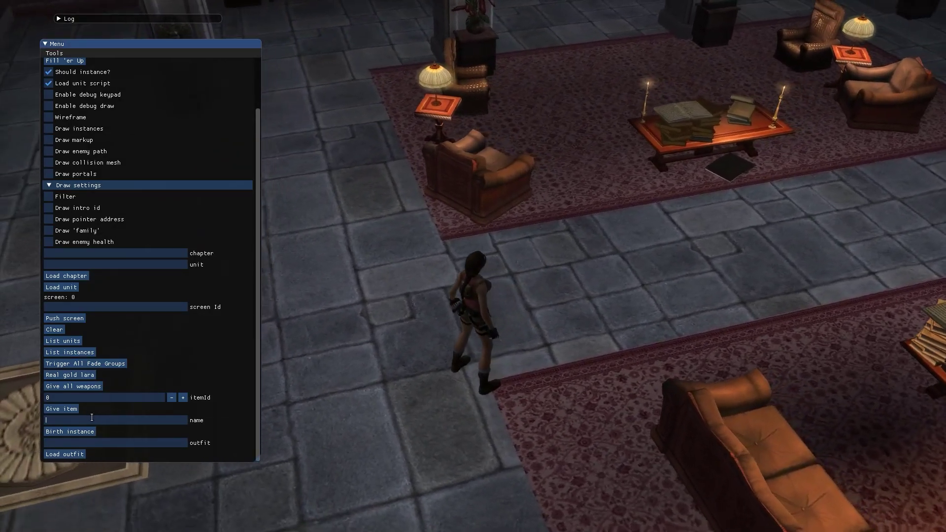
pyautogui.write('natla')
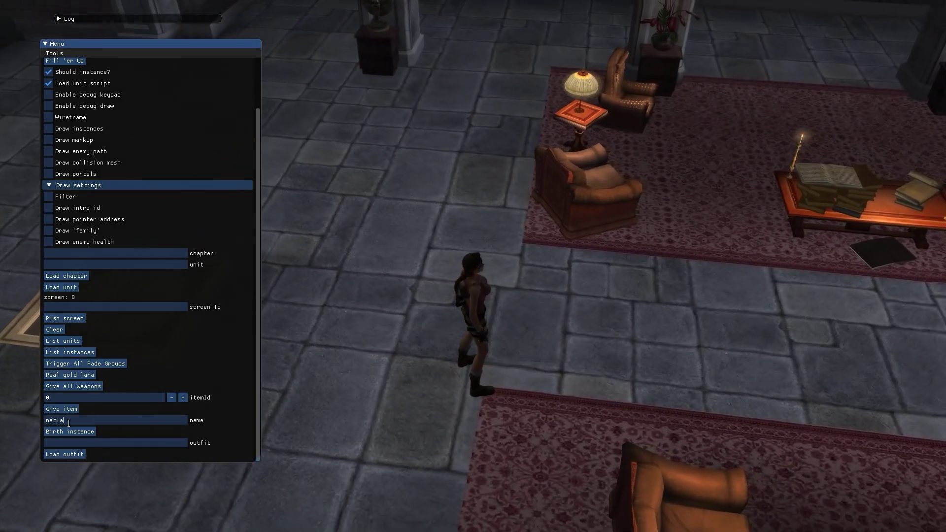
pyautogui.click(60, 430)
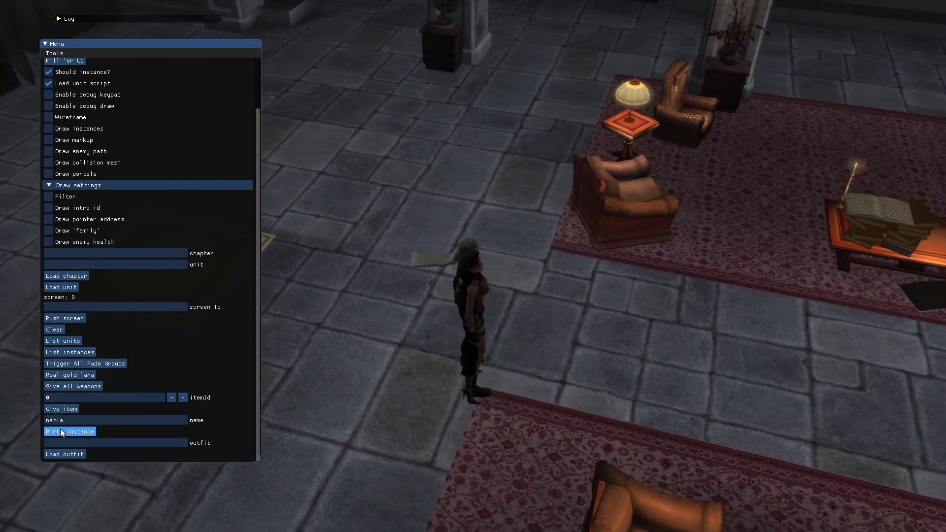
# Step: Hide the hook menu and move Lara around the hall to view the spawned Natla
pyautogui.press('F8')
pyautogui.press('w')
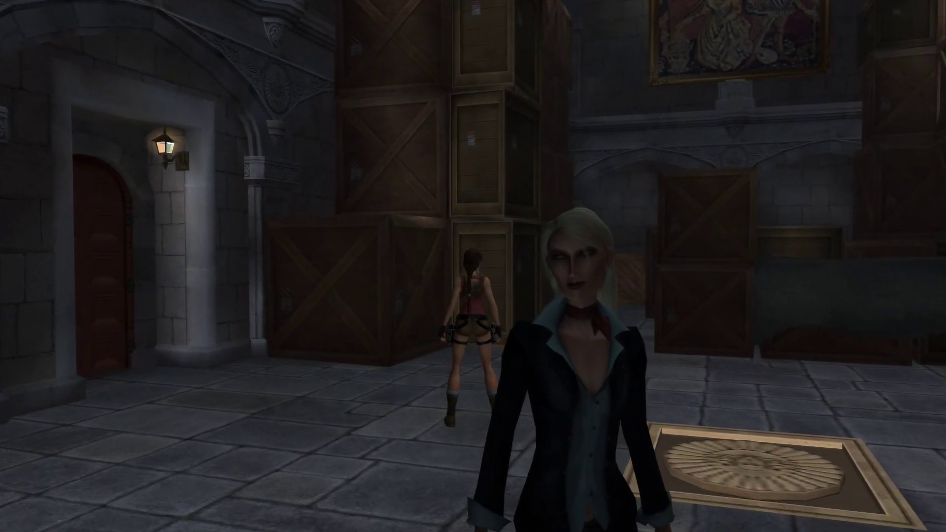
pyautogui.press('s')
pyautogui.press('w')
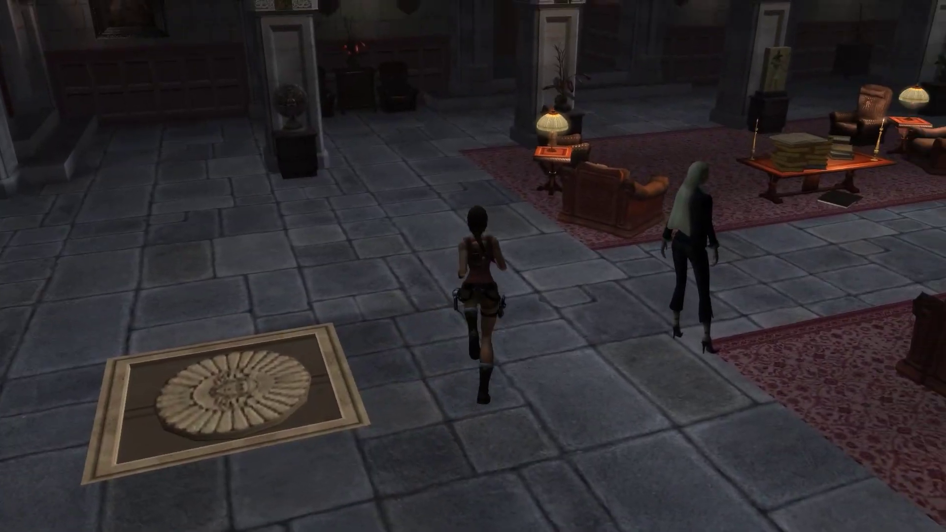
# Step: Bring the hook menu back, change the instance name to pierre, and birth that instance
pyautogui.press('F8')
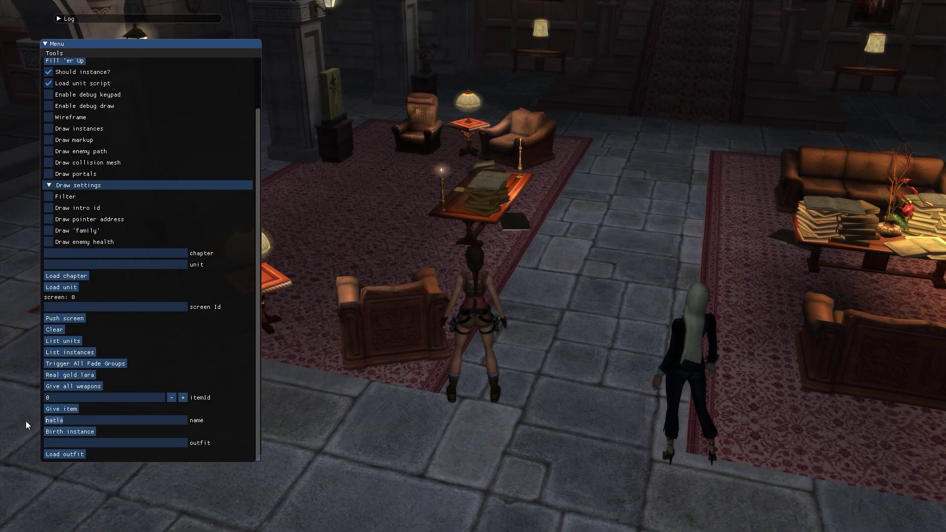
pyautogui.hotkey('ctrl', 'a')
pyautogui.write('pierre')
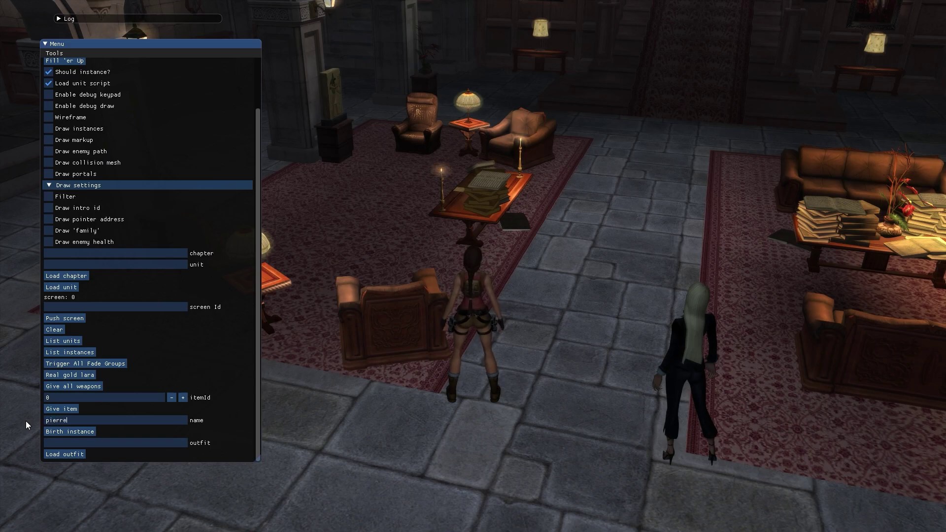
# Step: Hide the hook menu and run Lara around the hall to view the spawned Pierre and Natla together
pyautogui.press('F8')
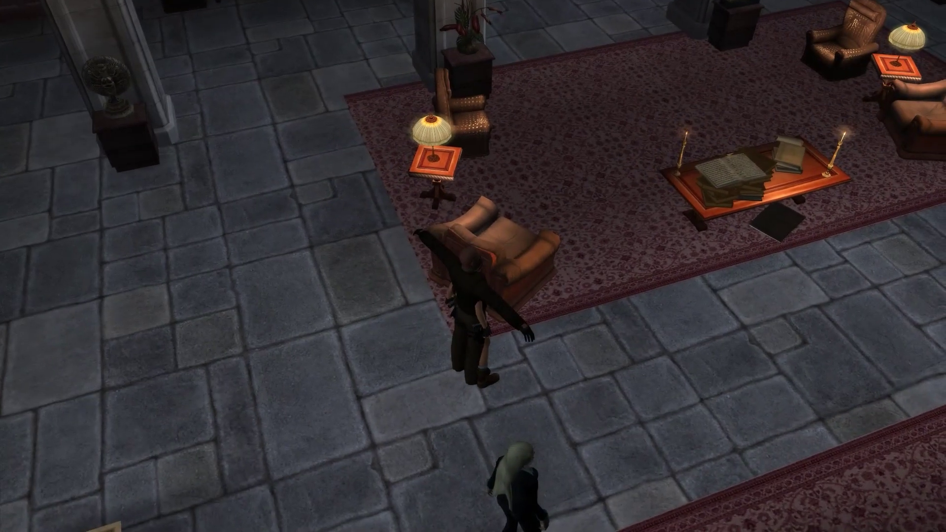
pyautogui.press('w')
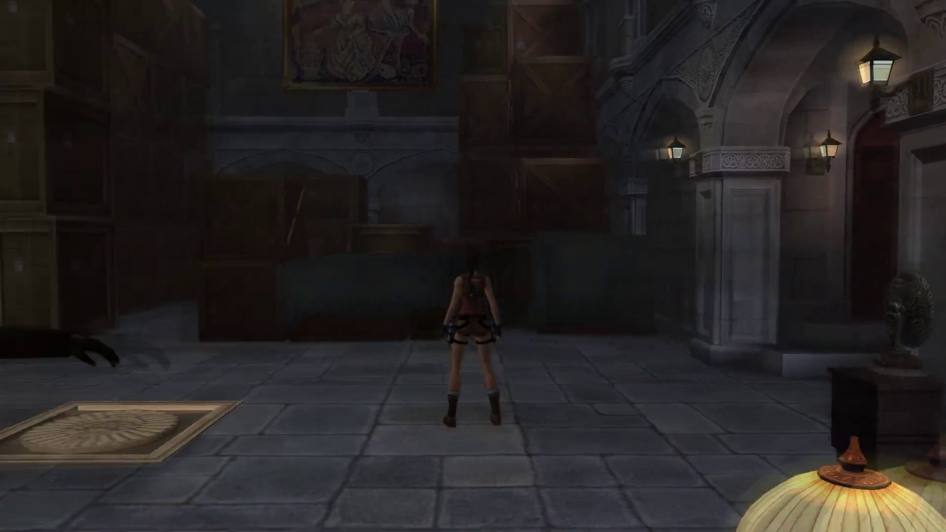
pyautogui.press('a')
pyautogui.press('s')
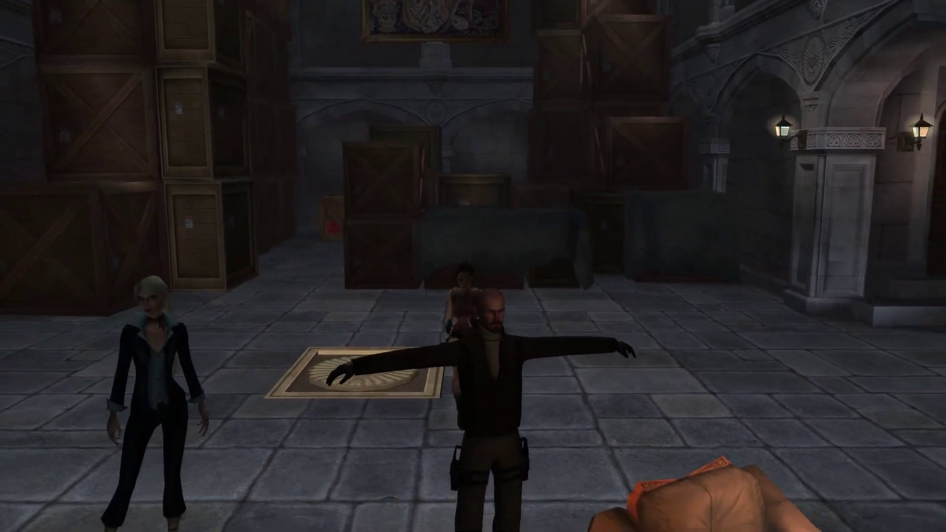
pyautogui.press('w')
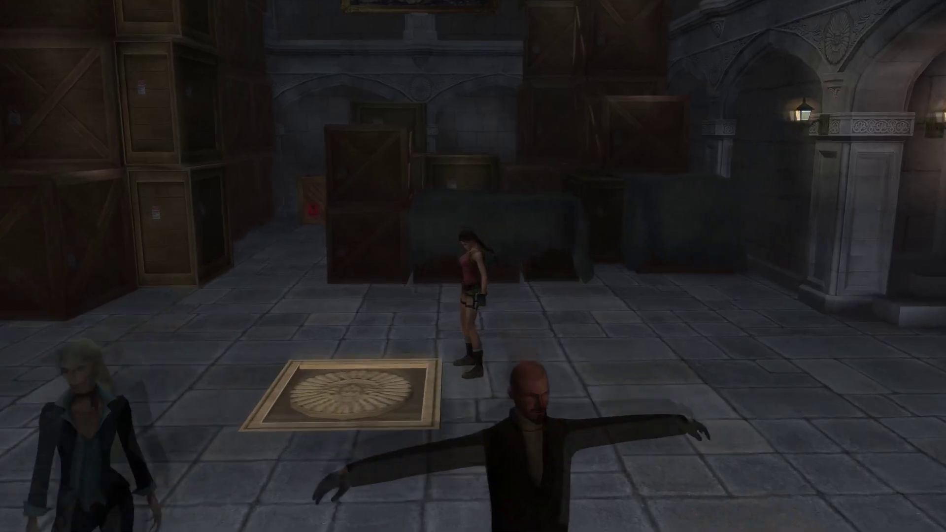
pyautogui.press('w')
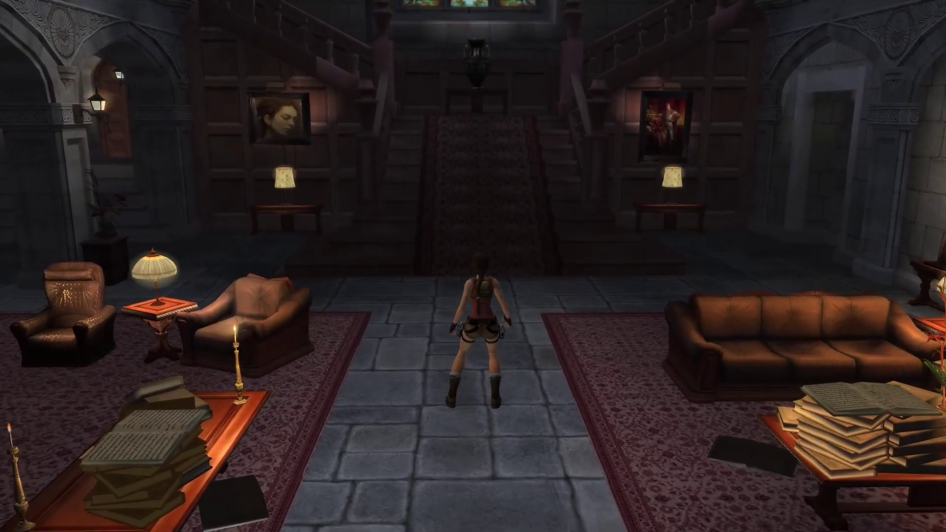
# Step: Quit the Croft Manor session to the title screen and exit the game to the desktop, confirming both prompts
pyautogui.press('Escape')
pyautogui.click(329, 271)
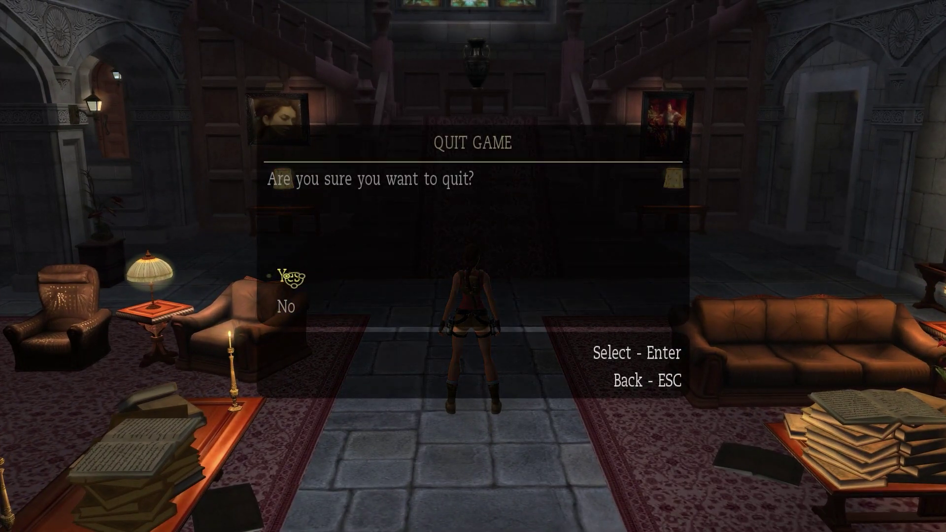
pyautogui.click(286, 274)
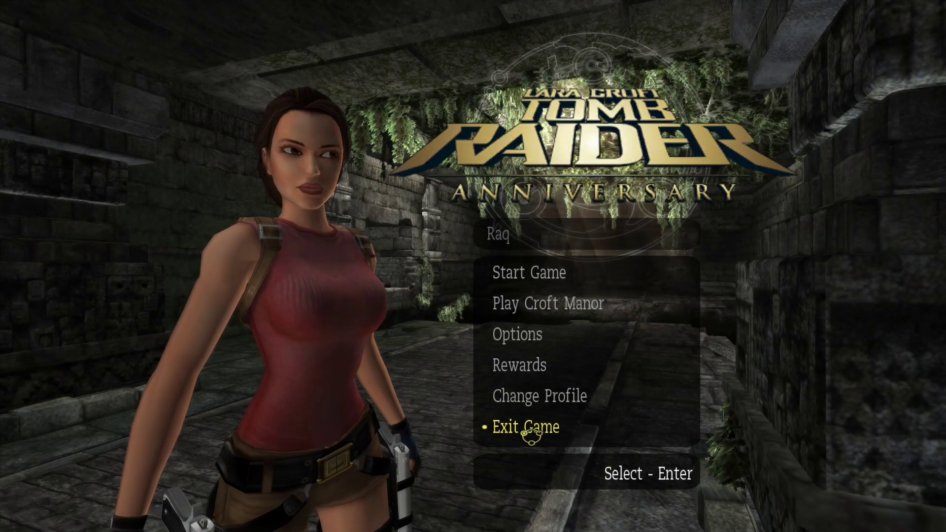
pyautogui.click(524, 429)
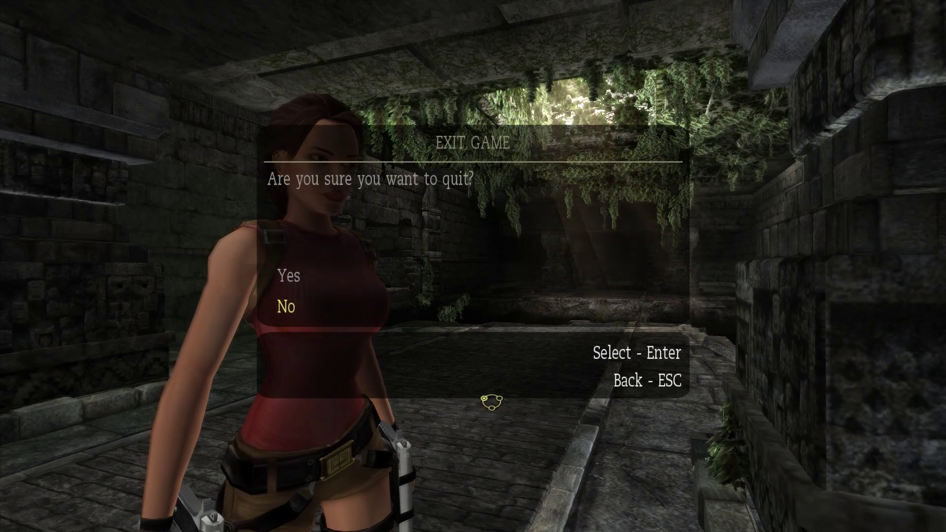
pyautogui.click(294, 280)
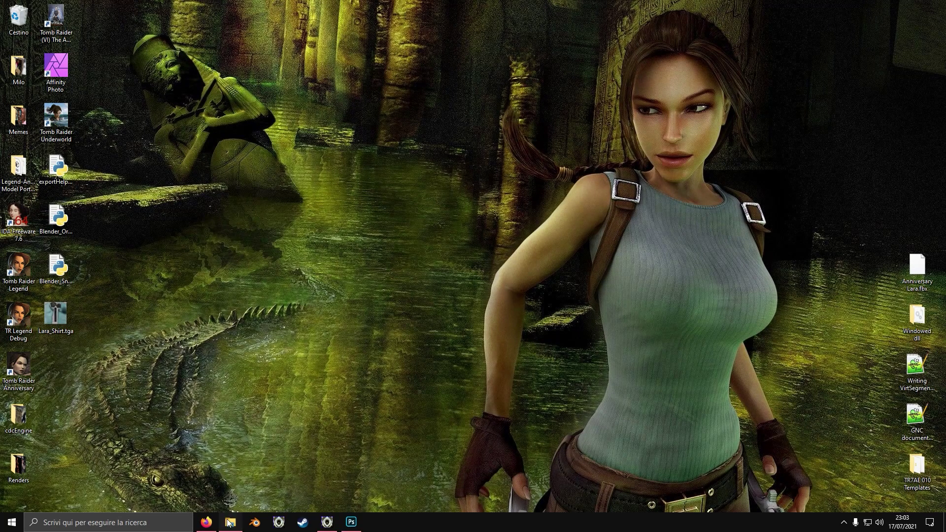
# Step: Switch to File Explorer and look through the files in the Tomb Raider Legend and Tomb Raider Anniversary install folders
pyautogui.click(230, 522)
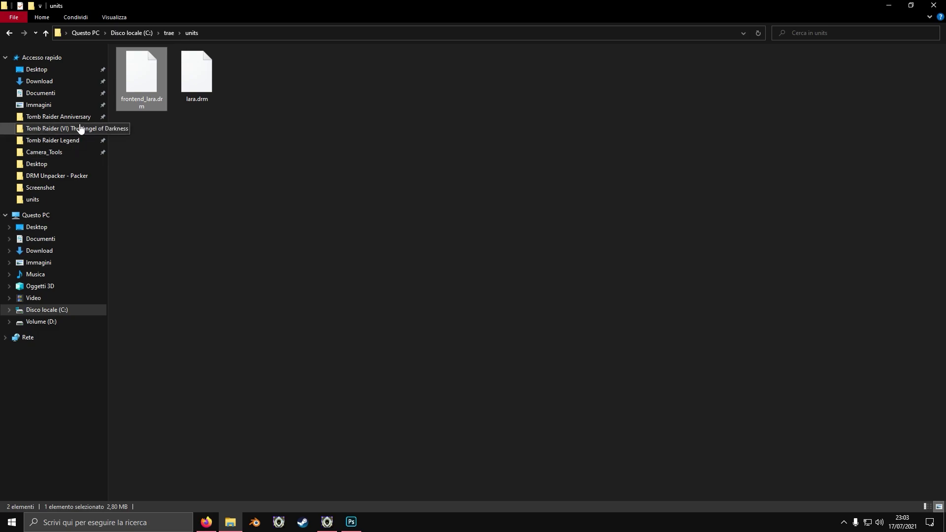
pyautogui.click(66, 142)
pyautogui.scroll(-10, 155, 104)
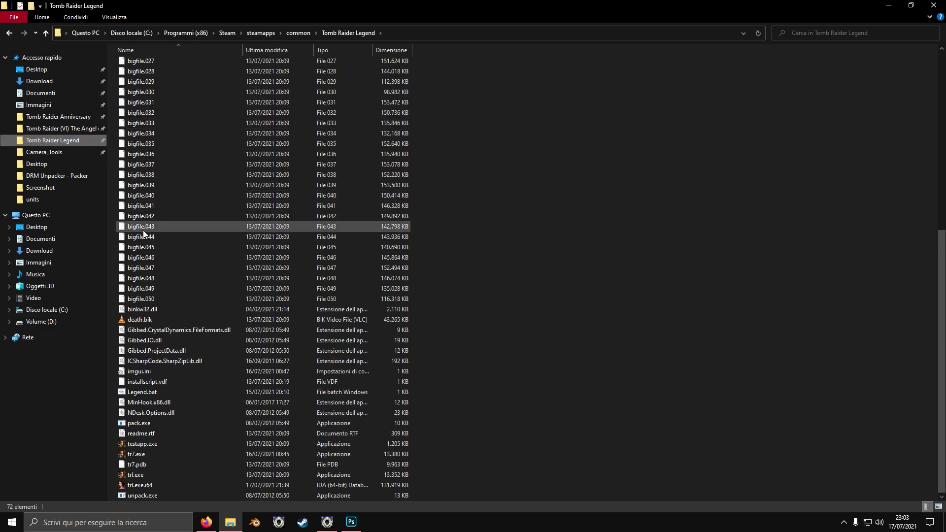
pyautogui.scroll(10, 157, 277)
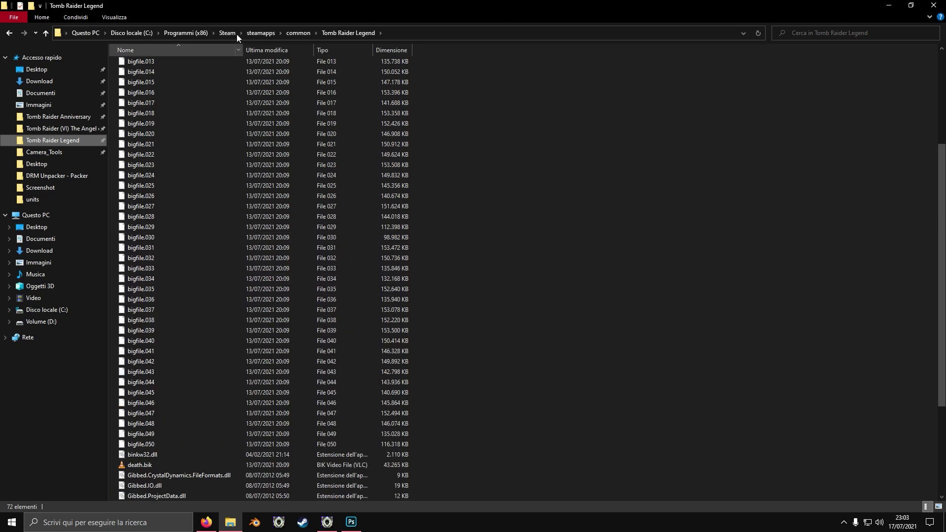
pyautogui.click(58, 117)
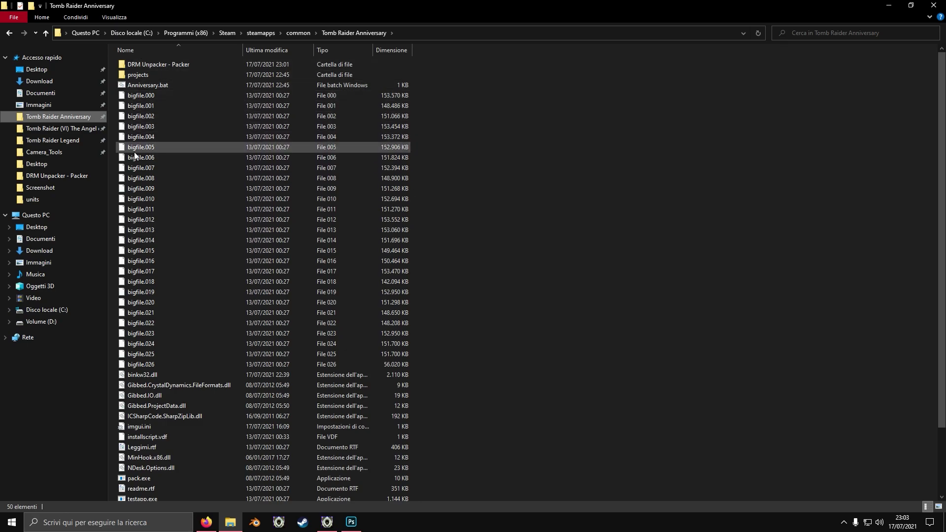
pyautogui.click(56, 141)
pyautogui.click(54, 118)
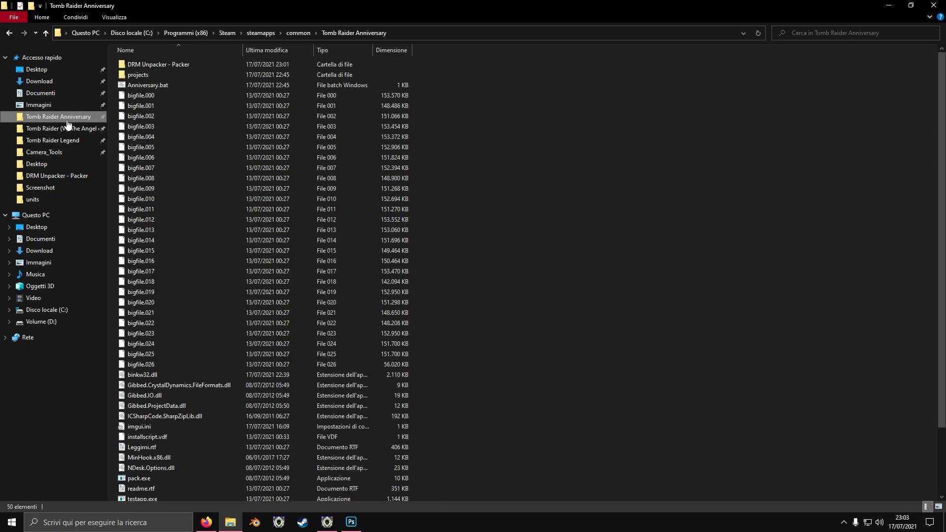
pyautogui.scroll(-3, 293, 240)
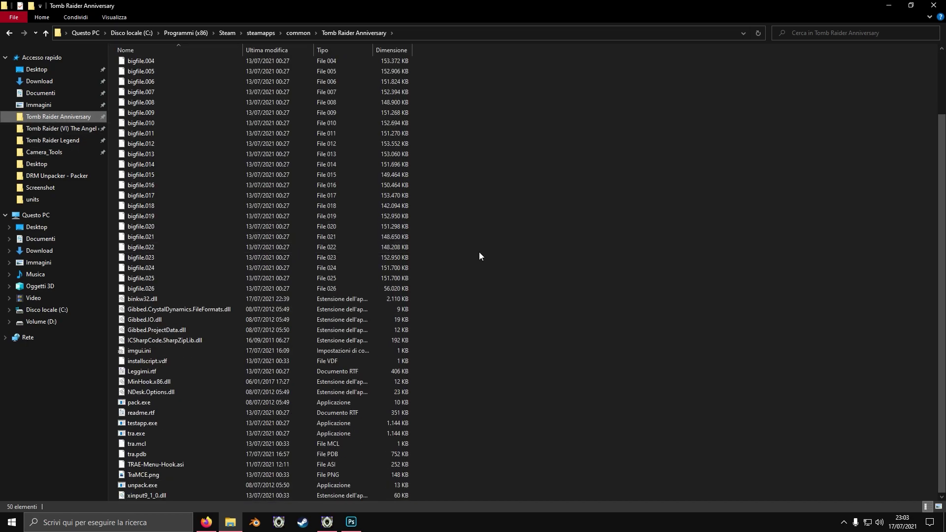